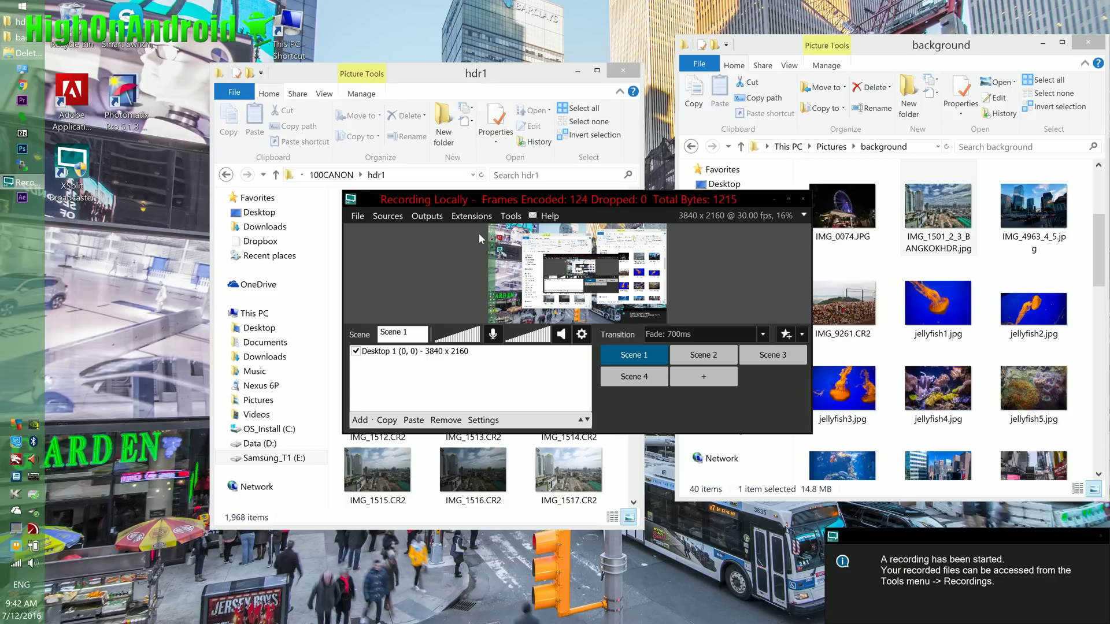
Minimize the folder and recording windows and confirm permanently deleting IMG_1501_2_3_BANGKOKHDR.jpg
left_click(529, 83)
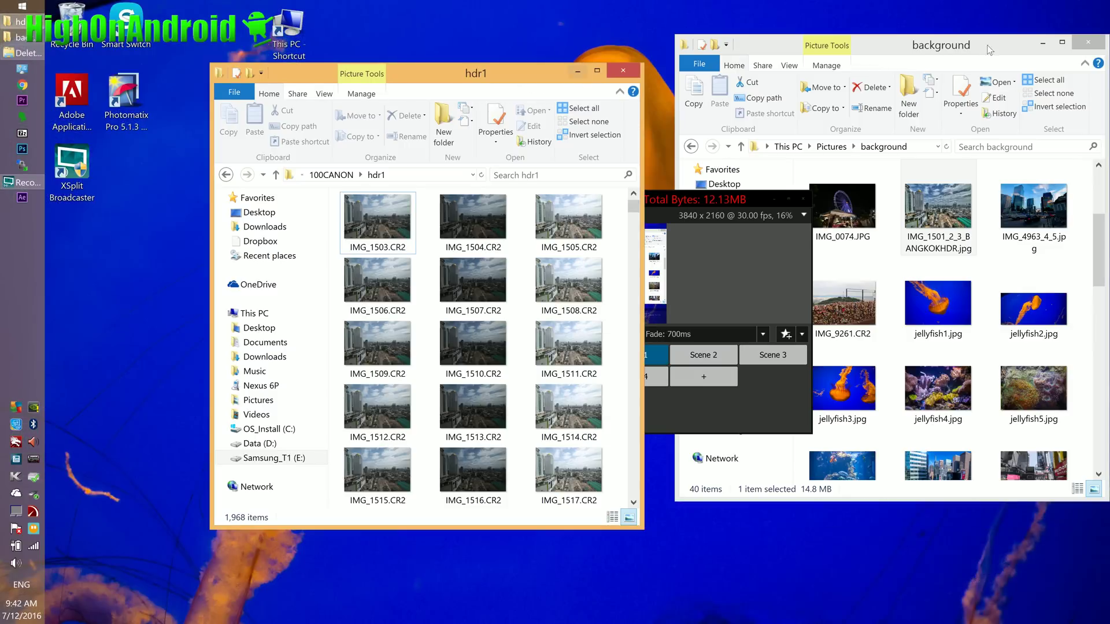
left_click(1044, 43)
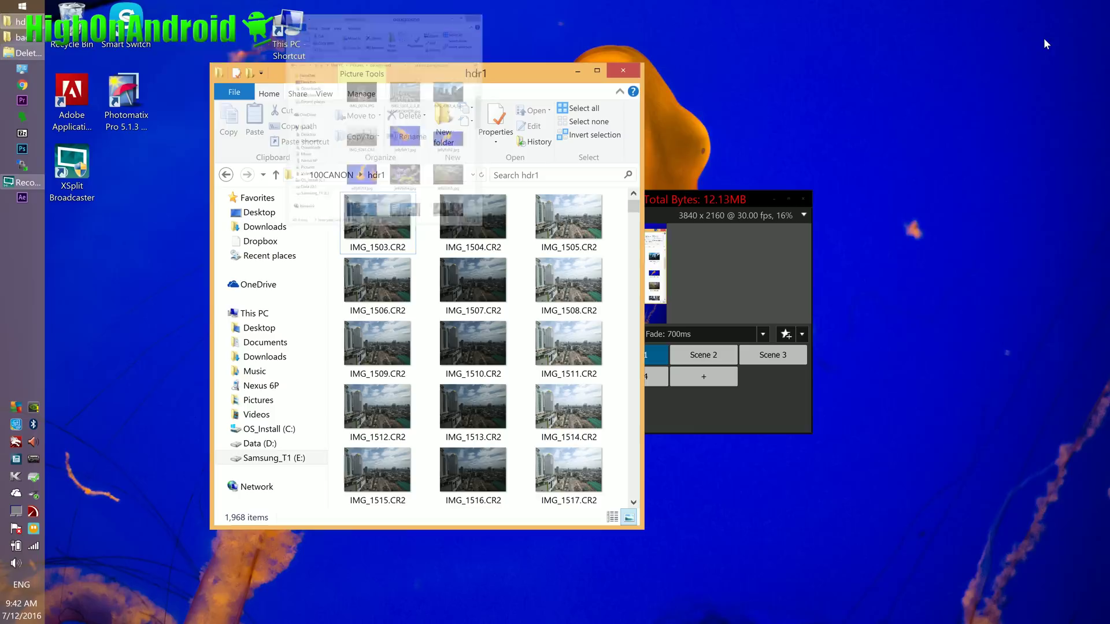
left_click(577, 71)
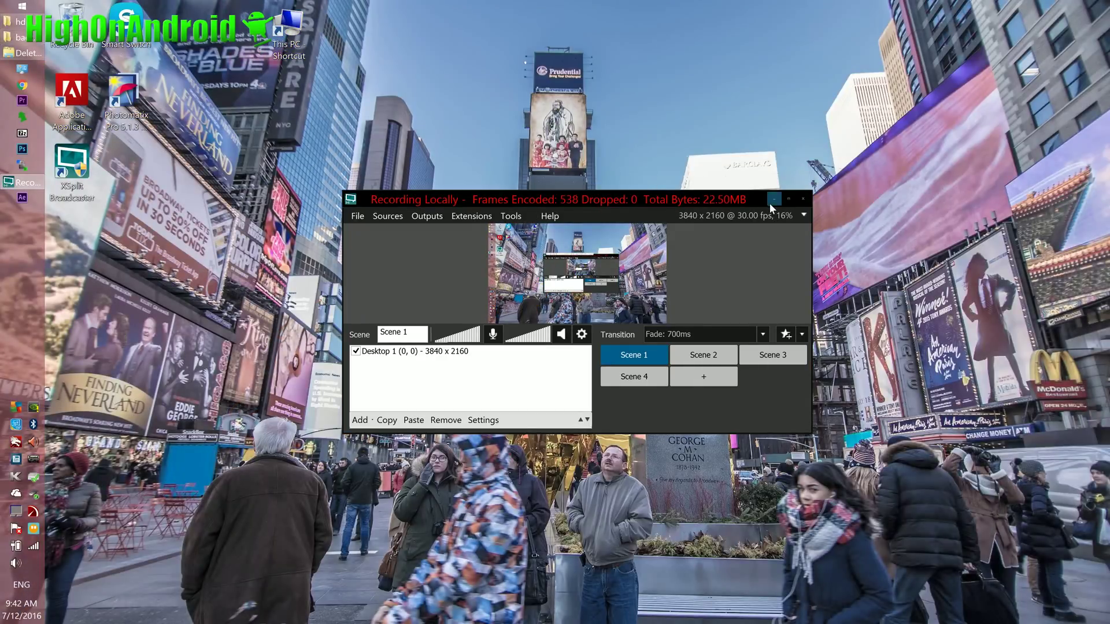
left_click(773, 199)
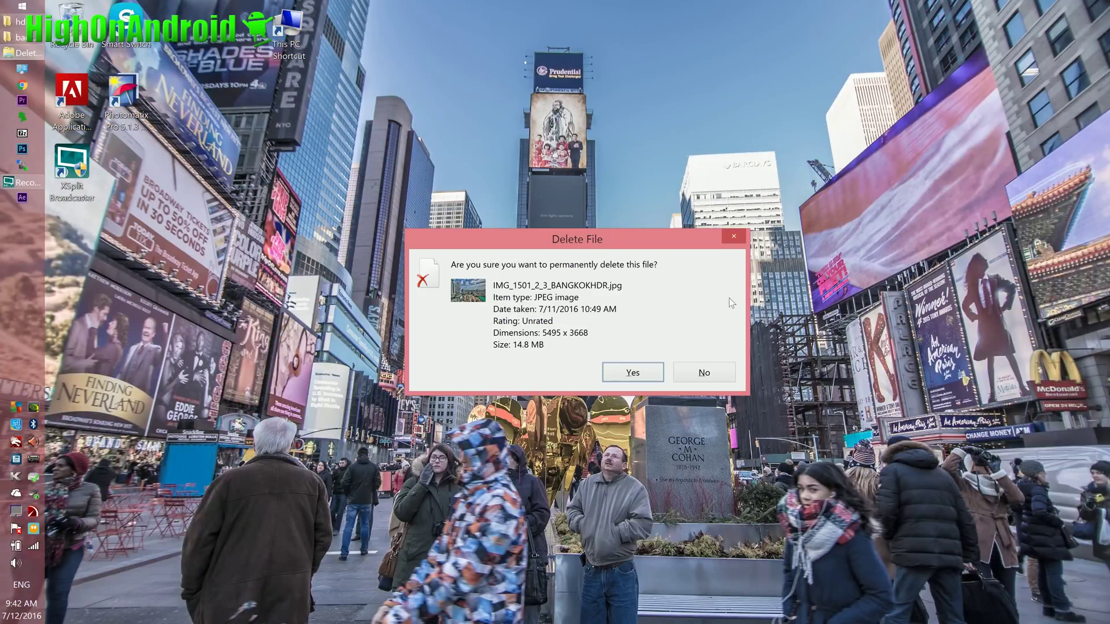
left_click(641, 373)
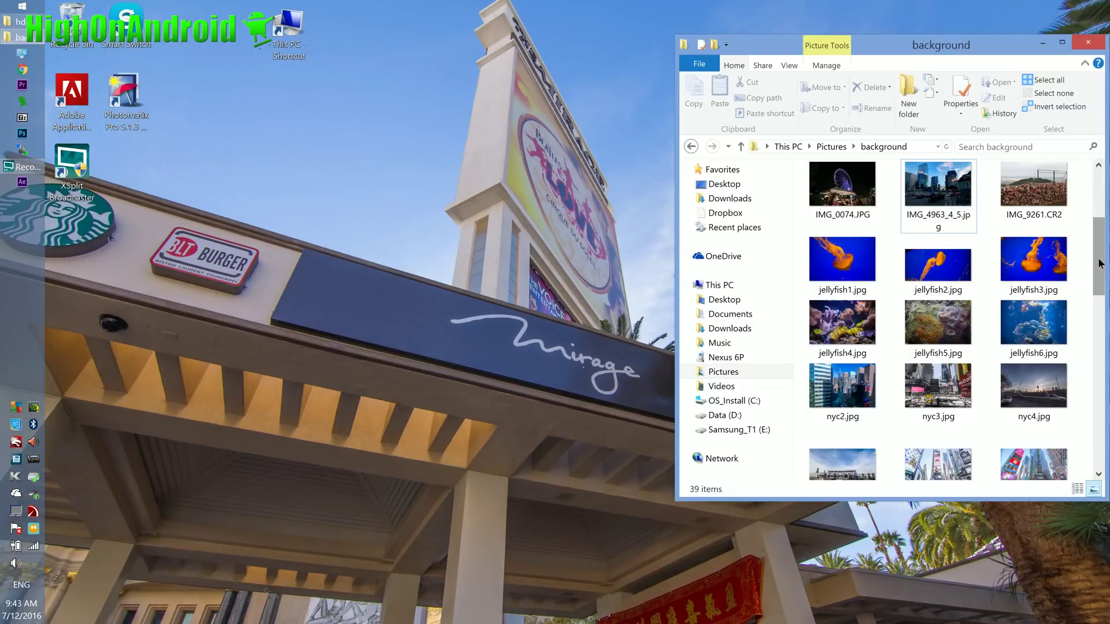
scroll(1100, 284, "down", 2)
left_click_drag(1100, 284, 1089, 173)
double_click(1032, 271)
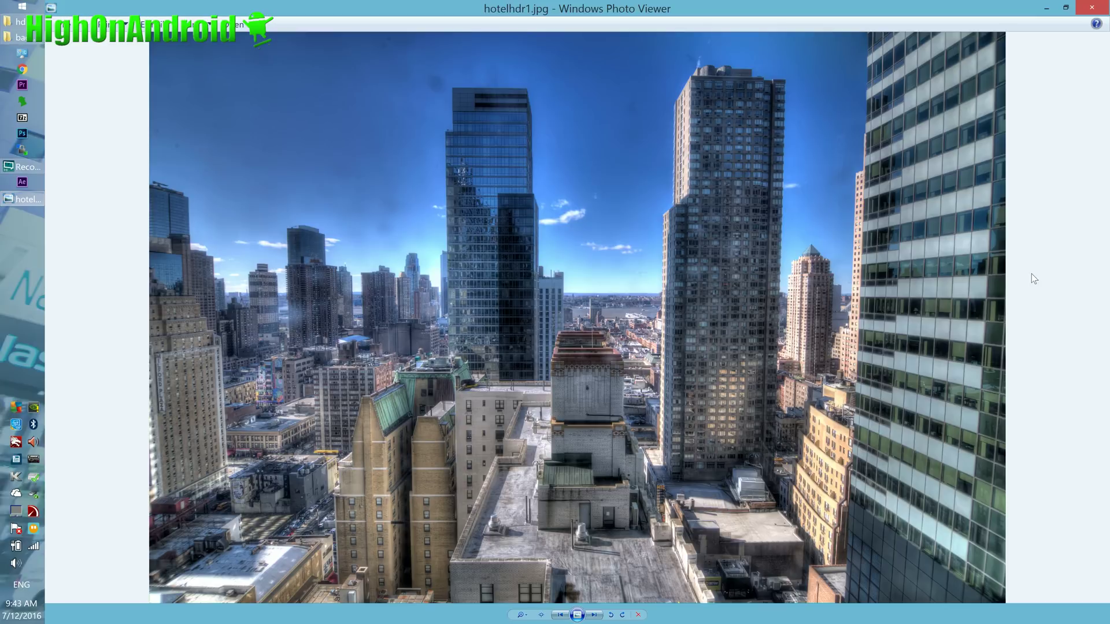
key("Escape")
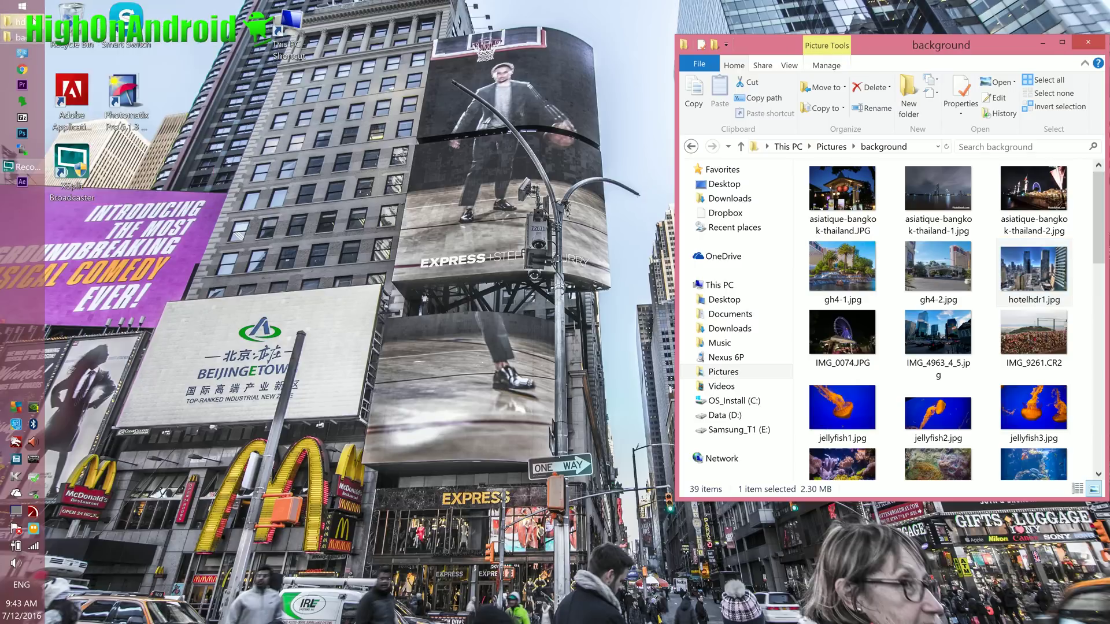
Bring hdr1 forward and step through IMG_1503, IMG_1504 and IMG_1505 to compare their exposures
left_click(17, 21)
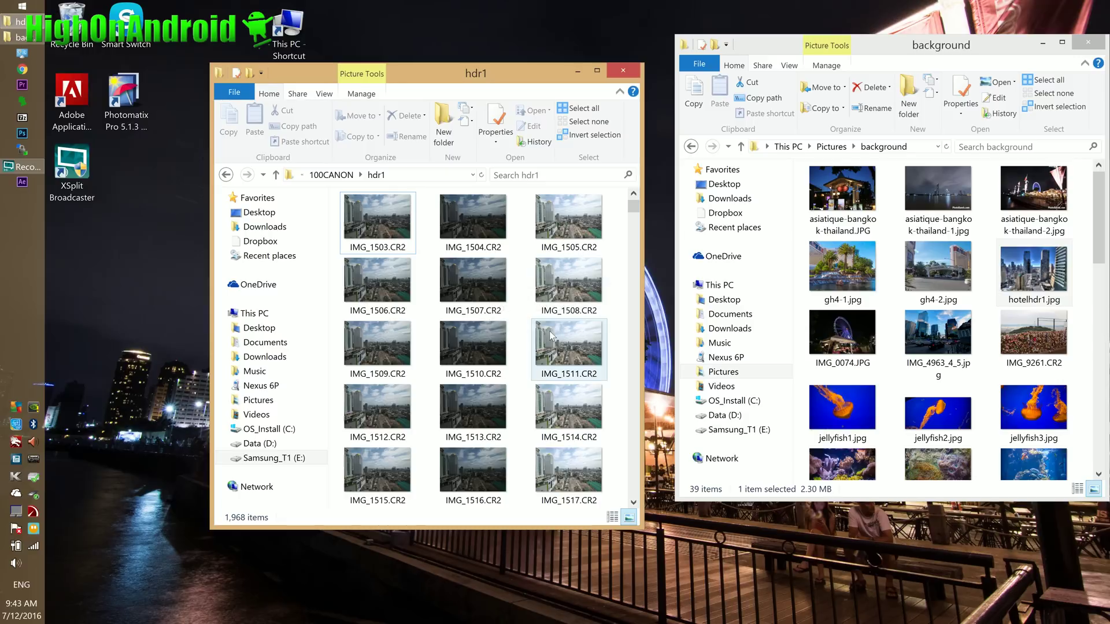
mouse_move(593, 303)
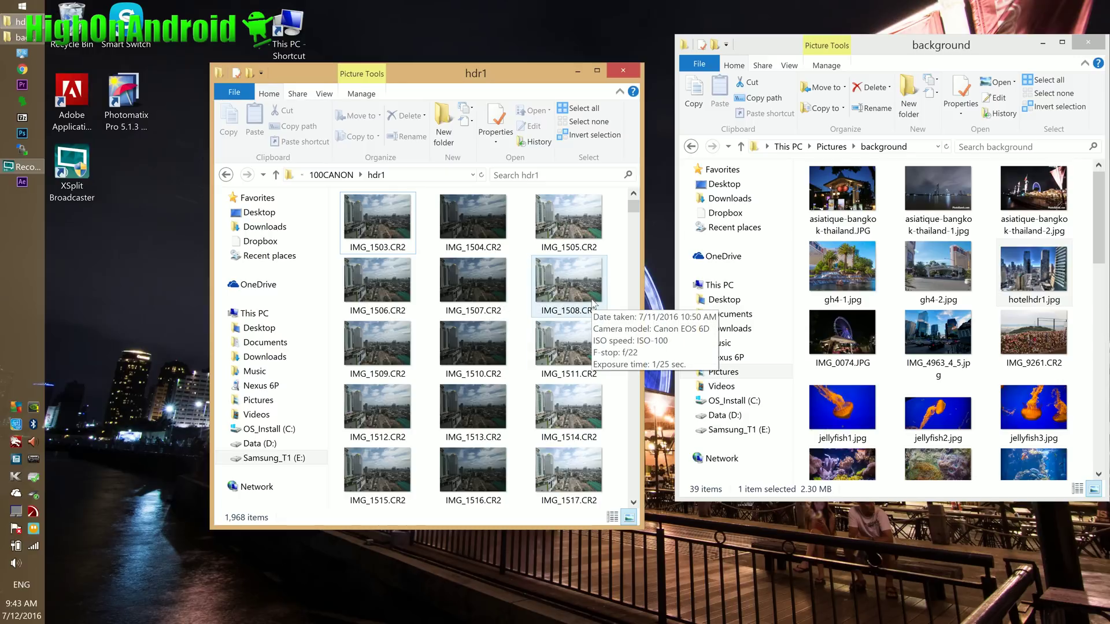
mouse_move(395, 242)
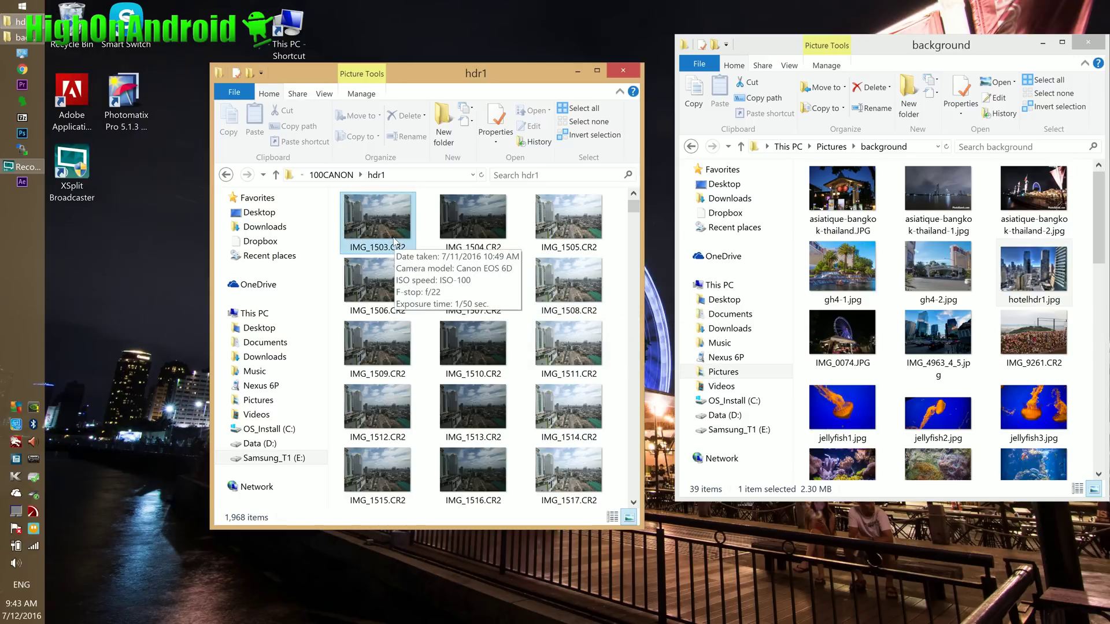
left_click(395, 242)
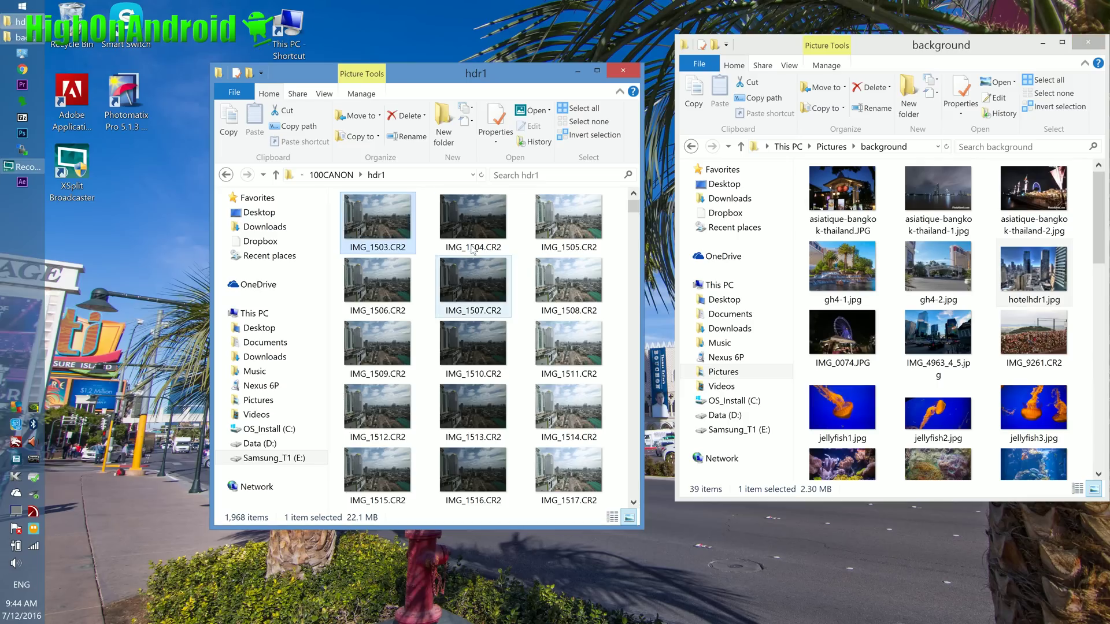
left_click(569, 228)
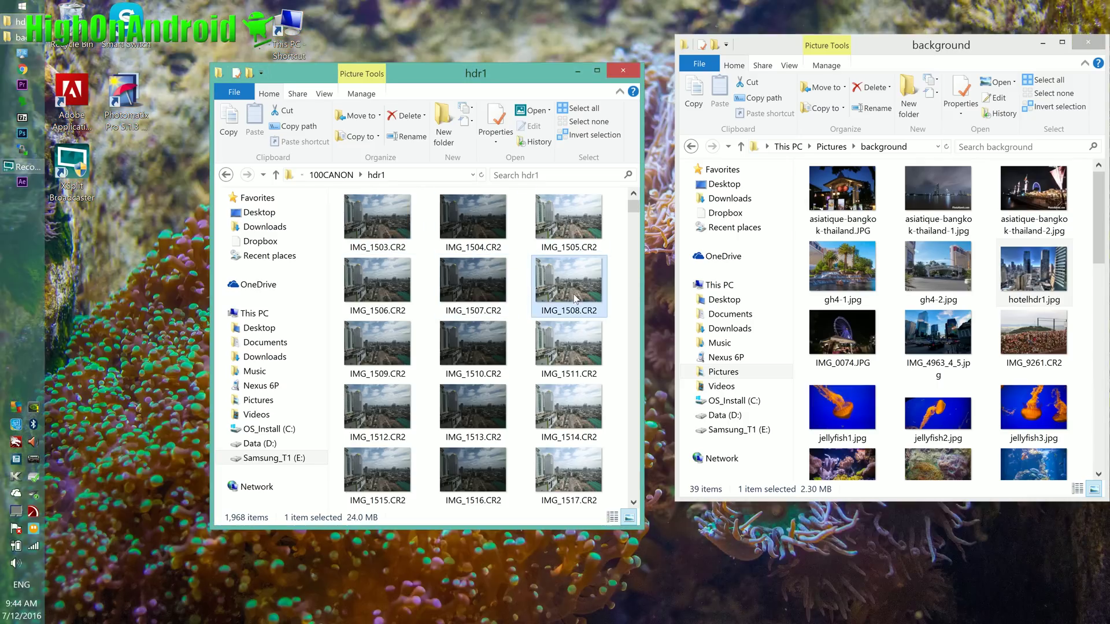
left_click(472, 222)
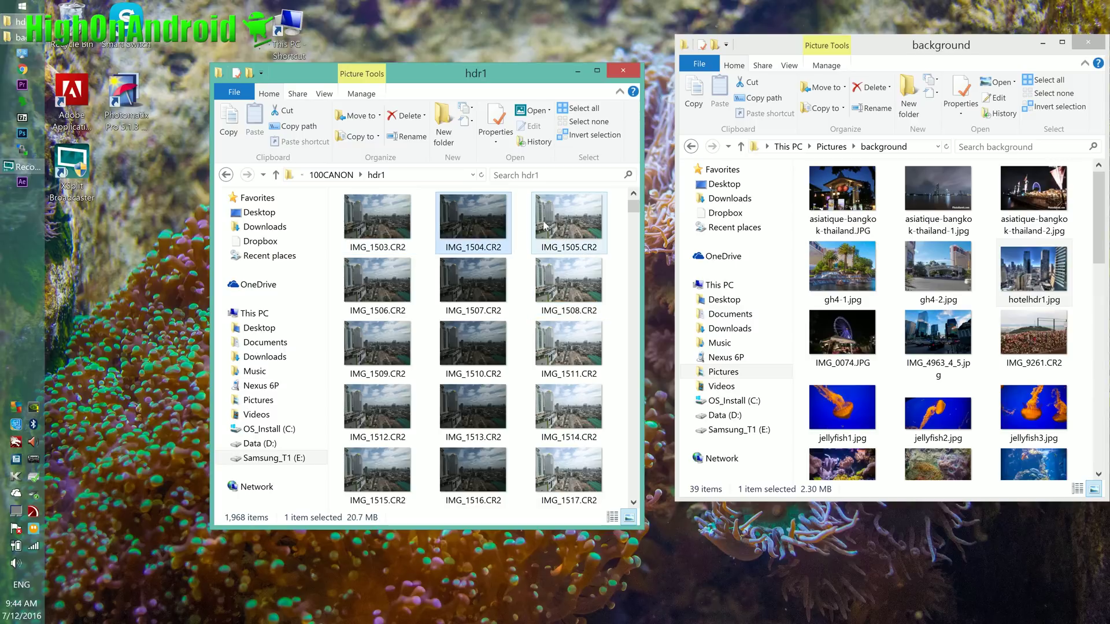
mouse_move(544, 225)
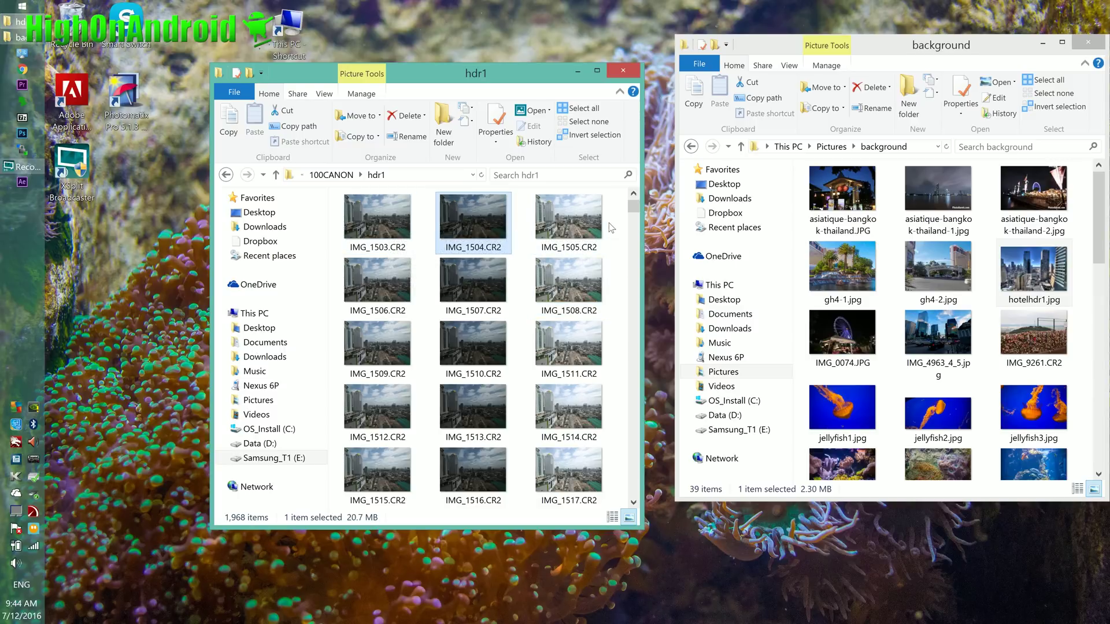
key("Left")
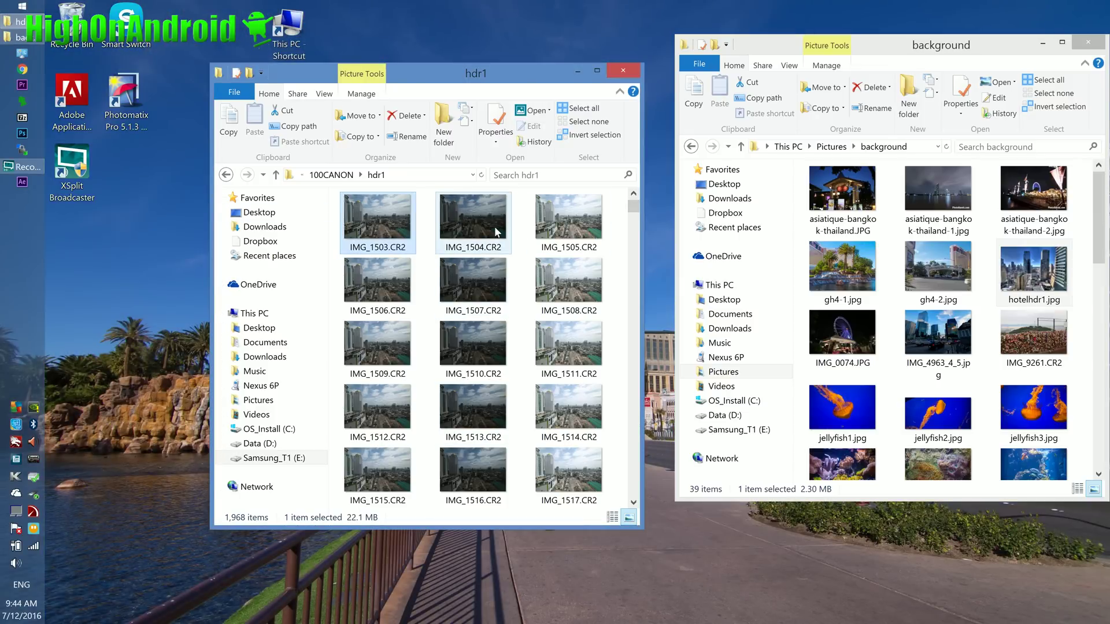
left_click(473, 222)
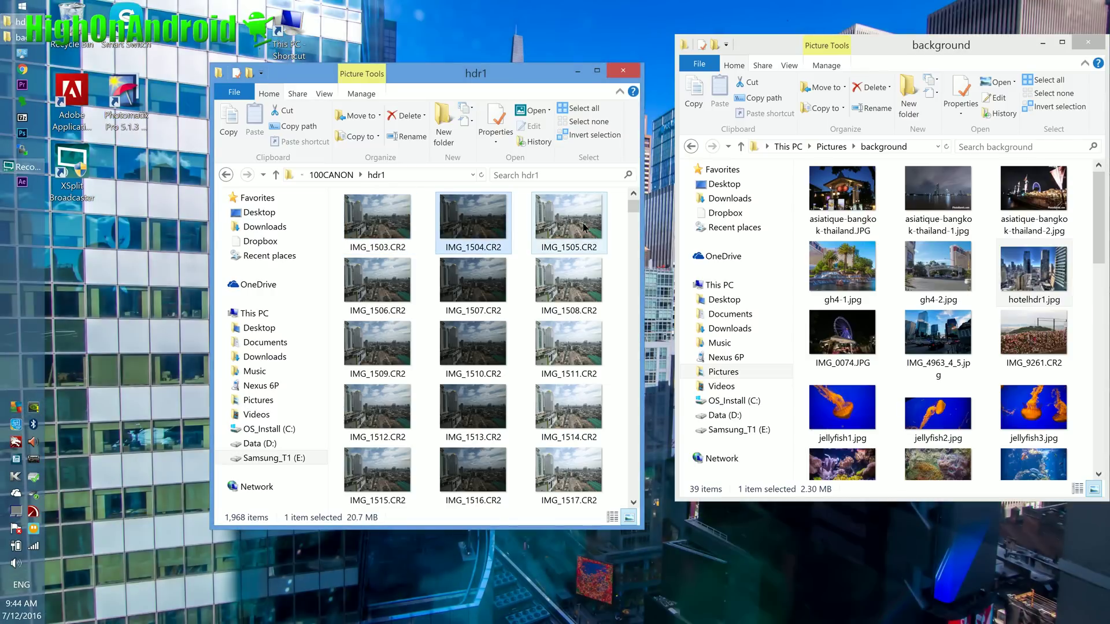
key("Left")
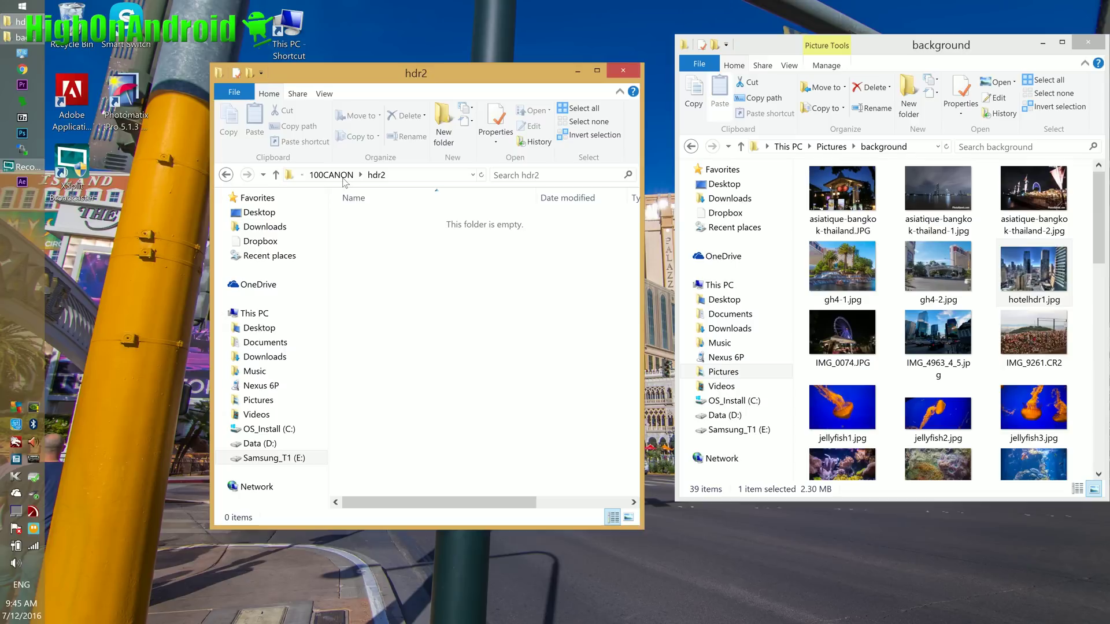
Paste the cut frames into hdr2, then return to the hdr1 folder
key("ctrl+a")
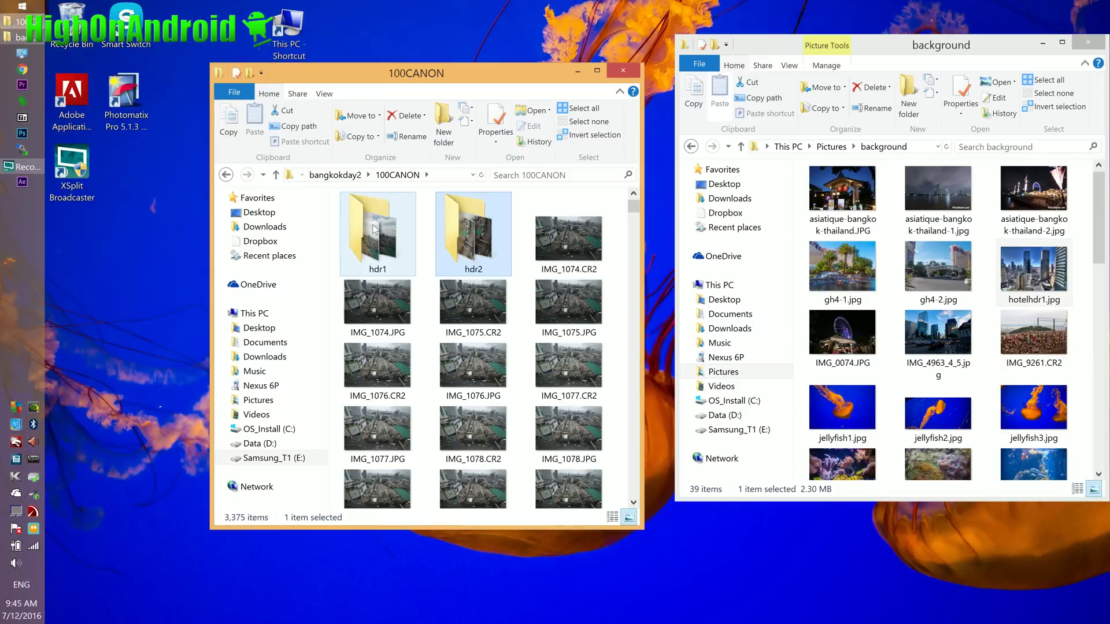
double_click(373, 226)
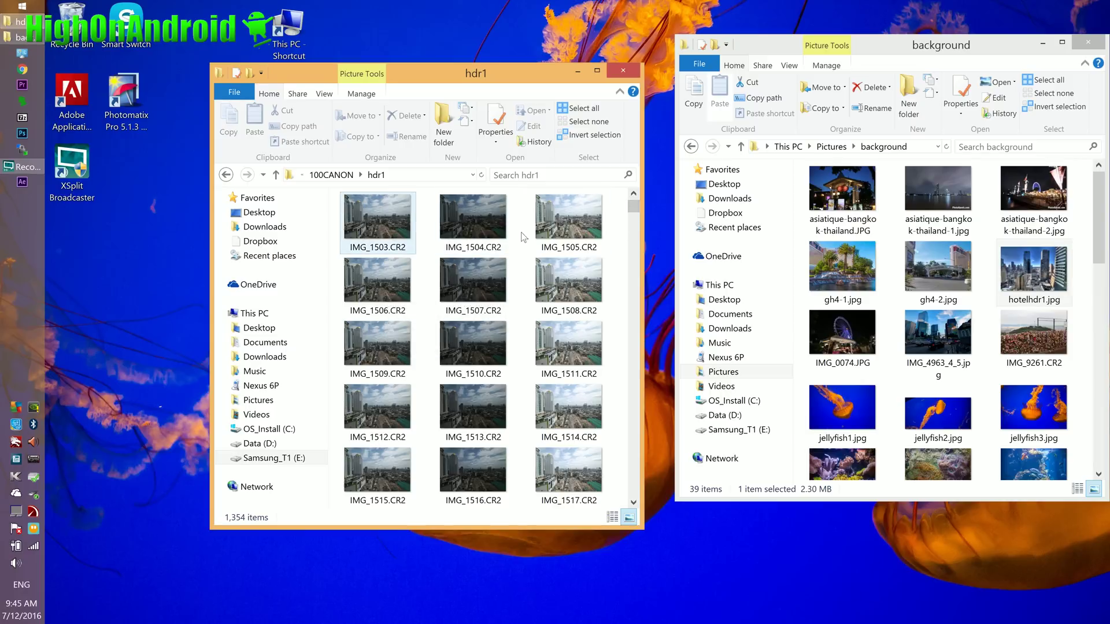
left_click_drag(641, 255, 364, 479)
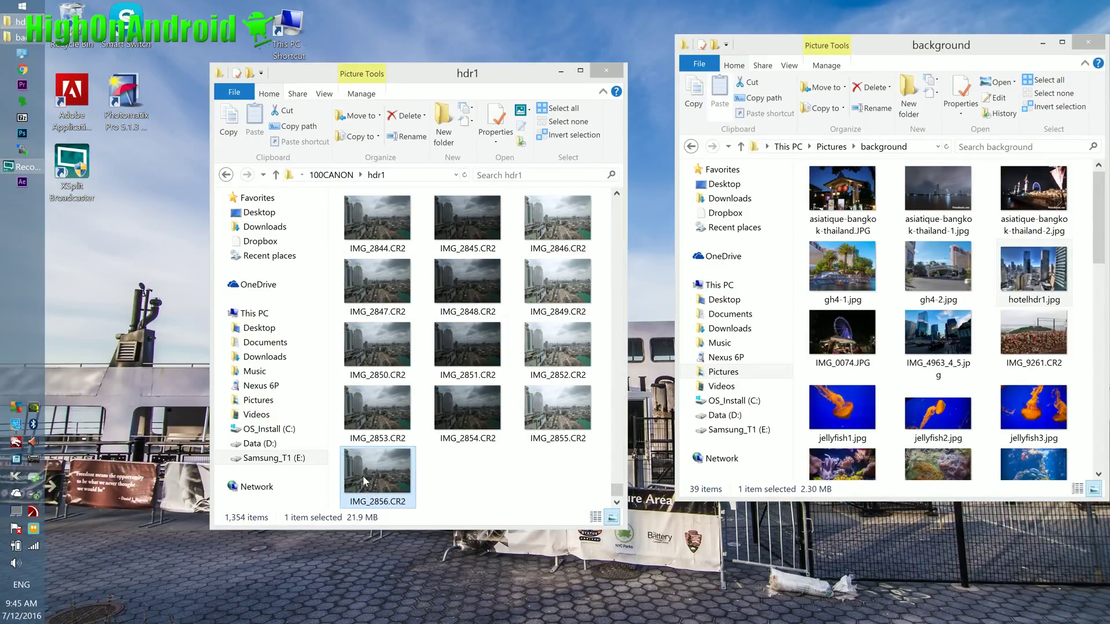
Delete the leftover IMG_2856.CR2, leaving hdr1 with 1,353 items
key("Delete")
key("Return")
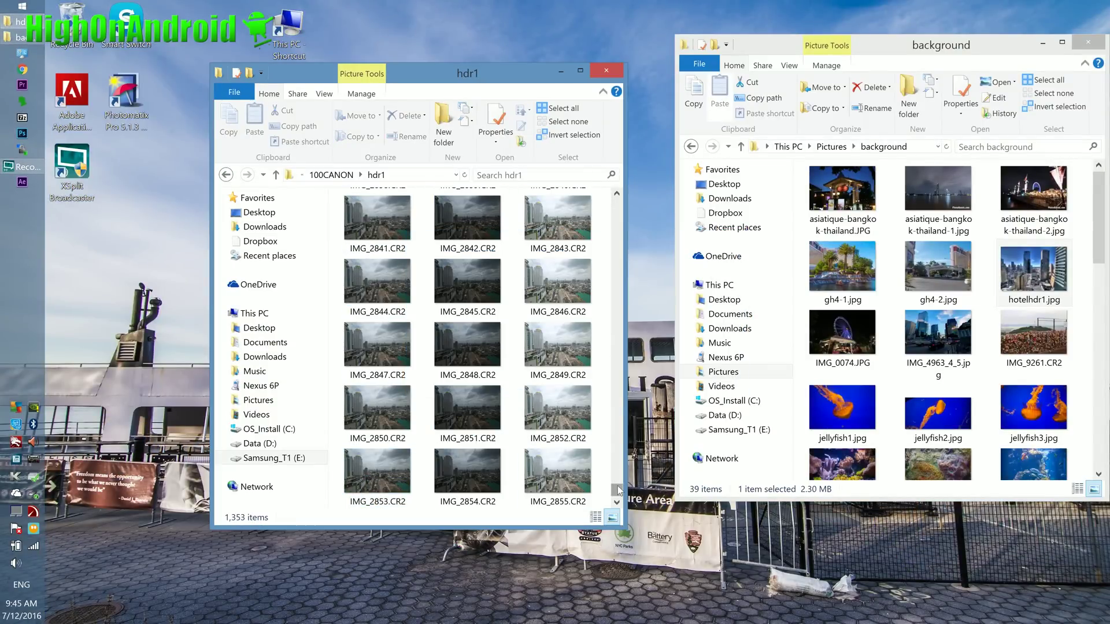
left_click_drag(616, 490, 614, 194)
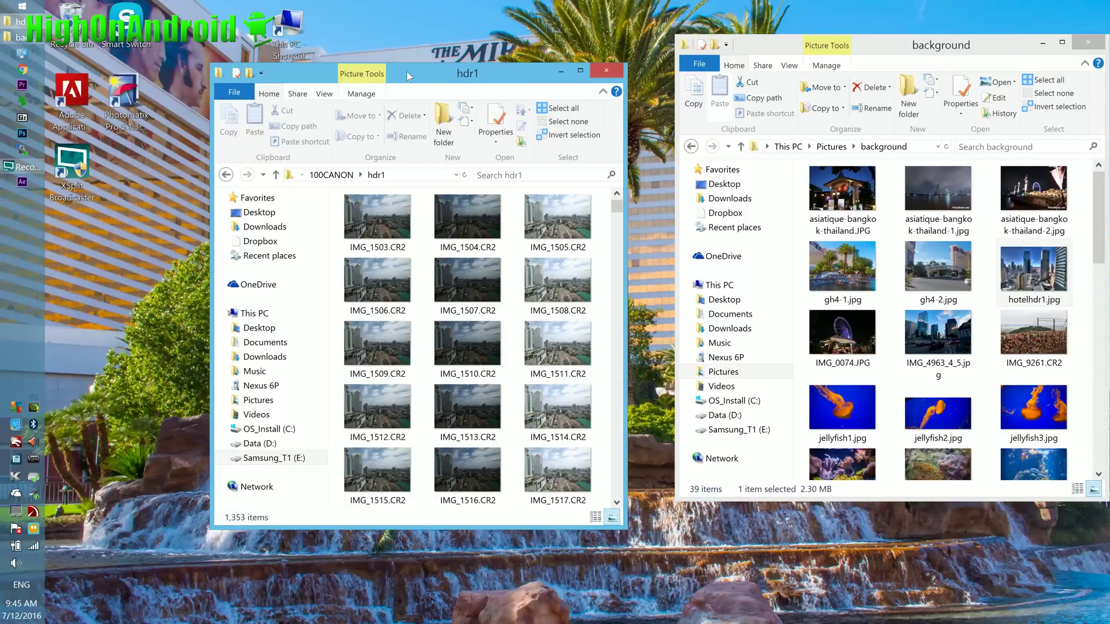
left_click_drag(407, 71, 486, 82)
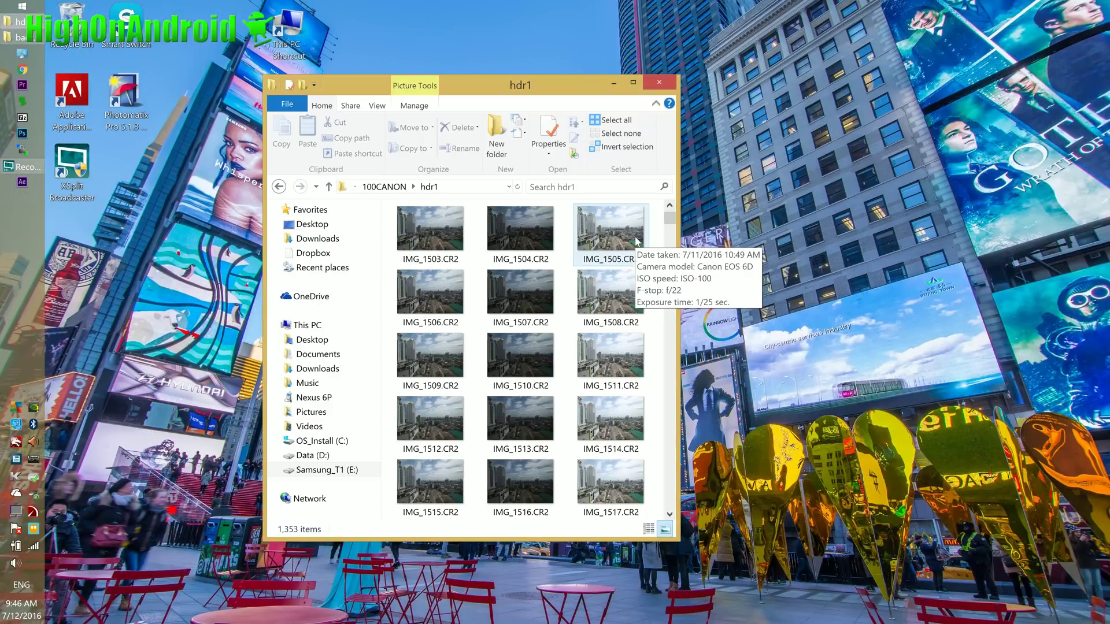
left_click(425, 228)
left_click(525, 224)
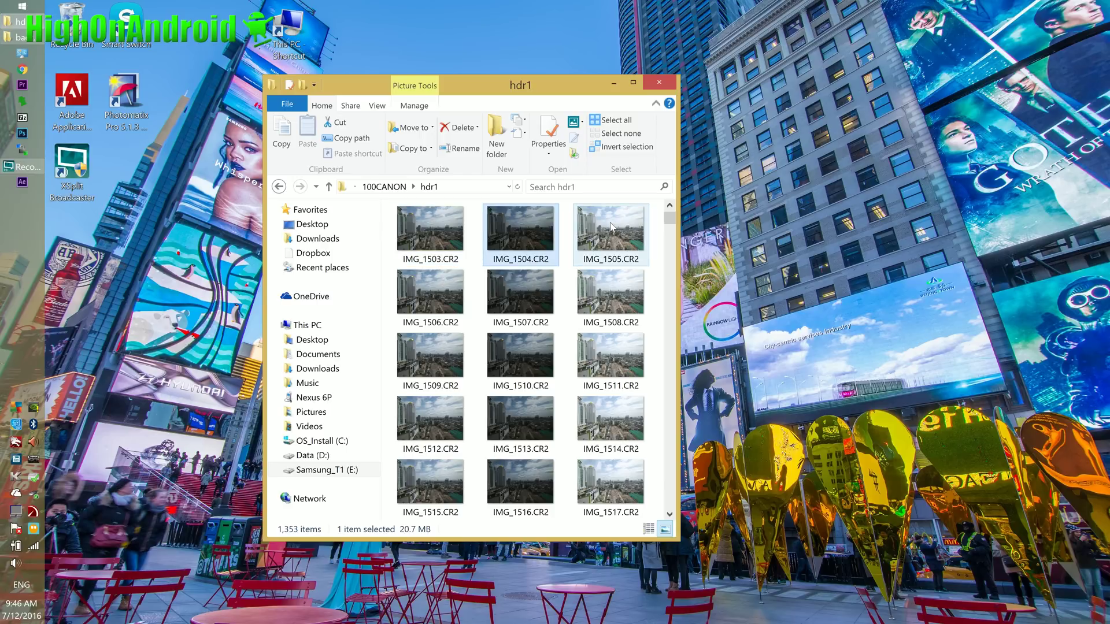
left_click(611, 226)
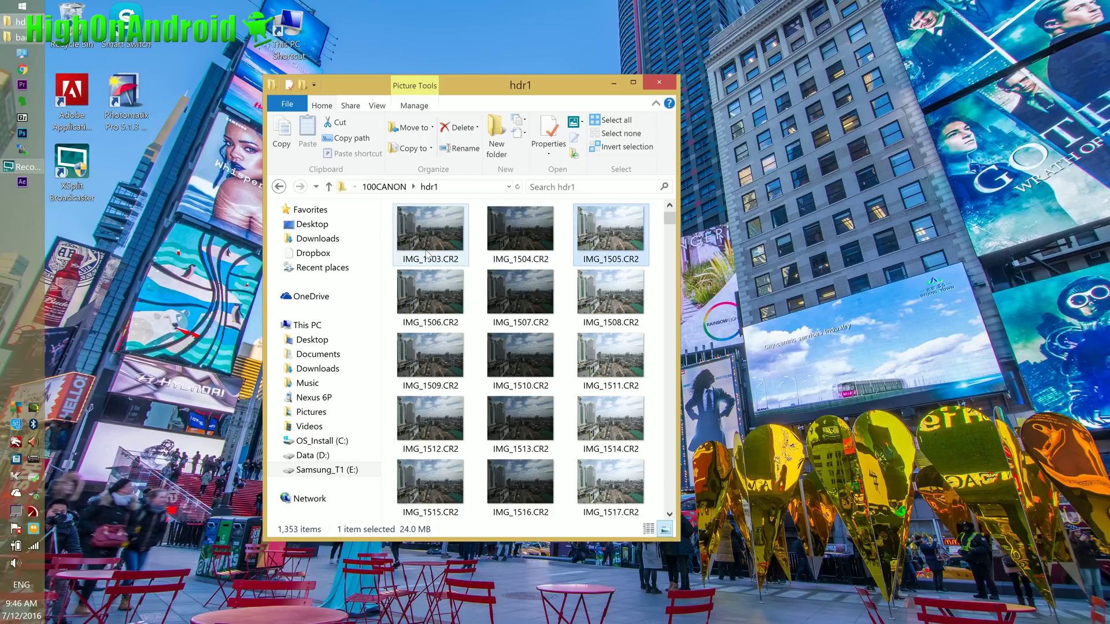
left_click(431, 231)
left_click(594, 242)
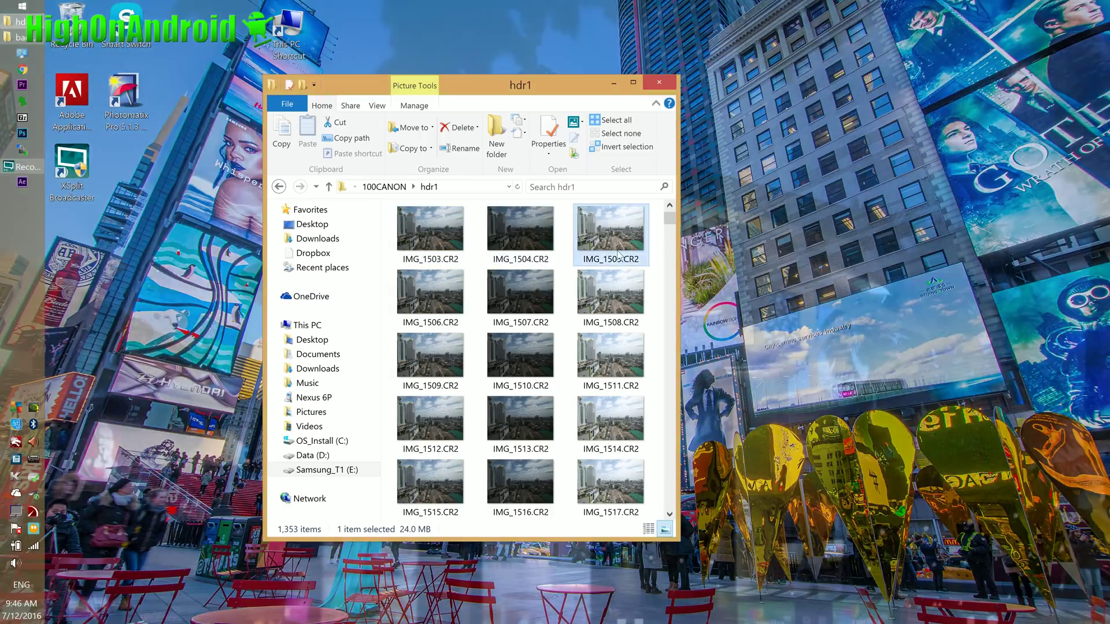
left_click(433, 237)
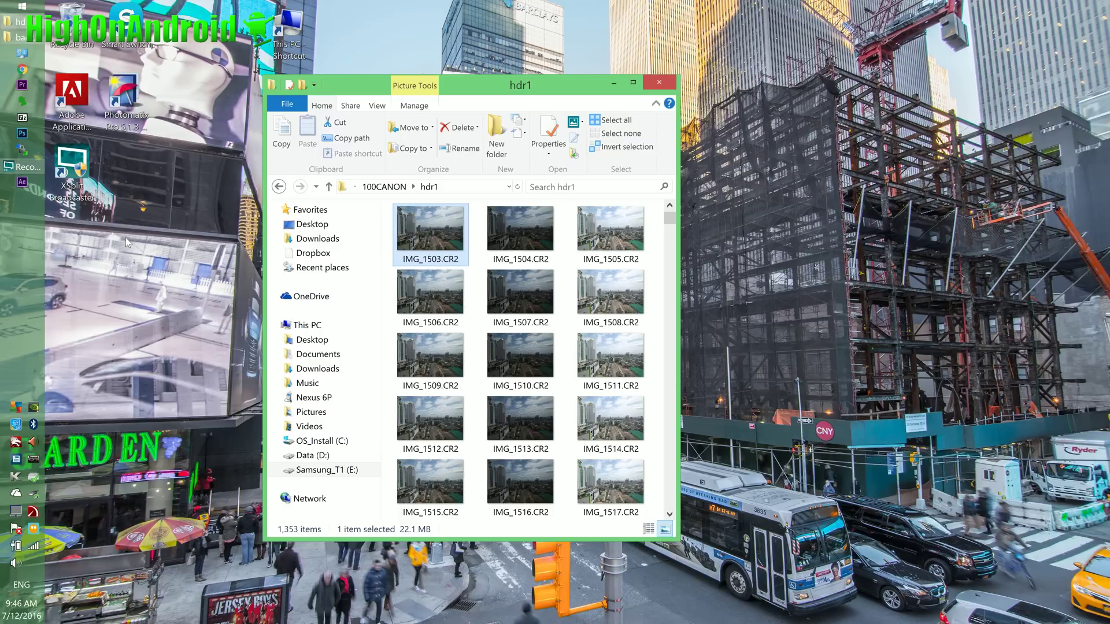
left_click(539, 247)
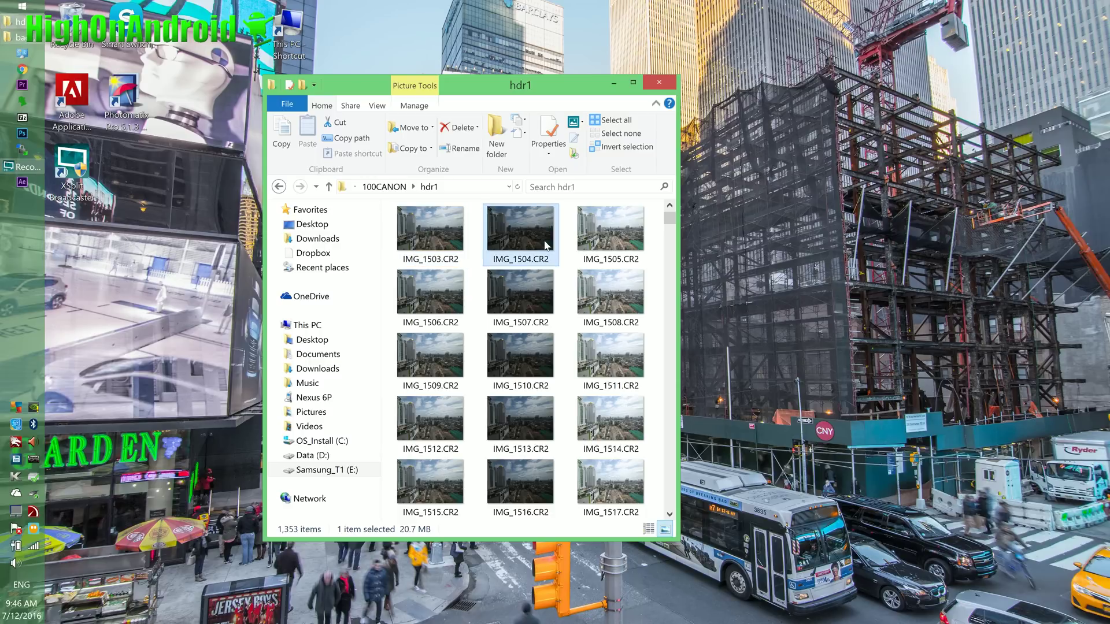
left_click(623, 249)
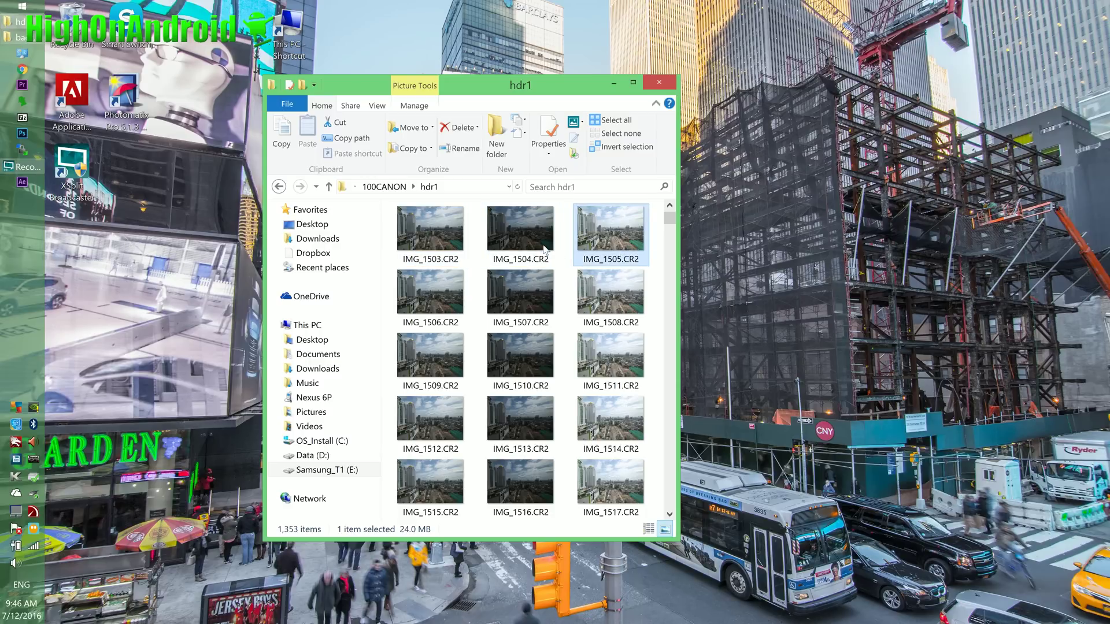
left_click(133, 102)
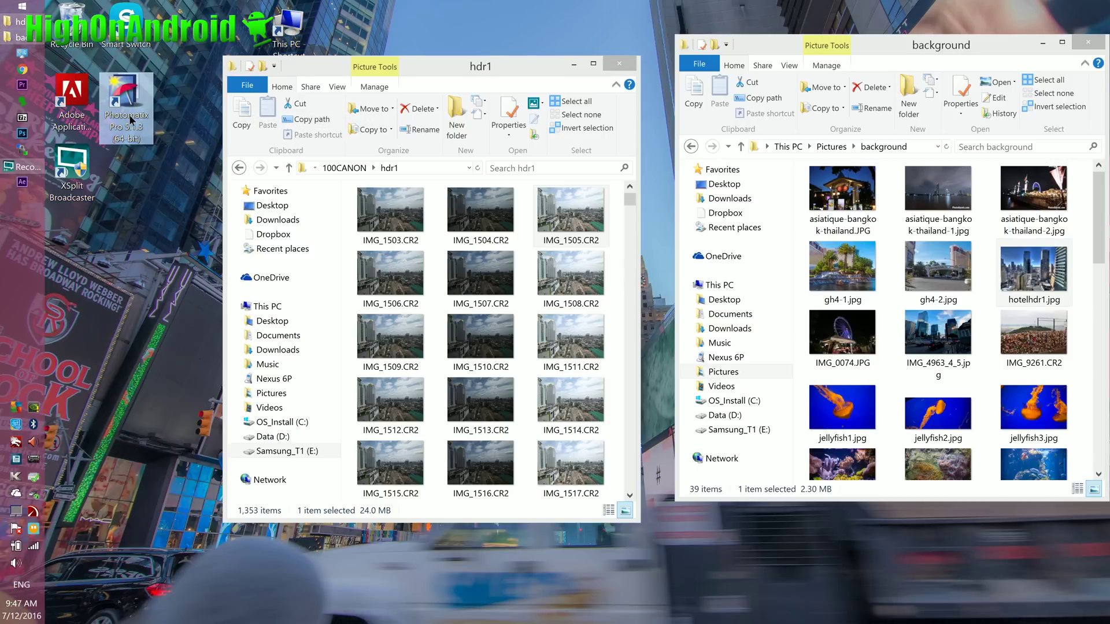
Launch Photomatix Pro and dismiss the updates notice so it no longer shows
double_click(130, 115)
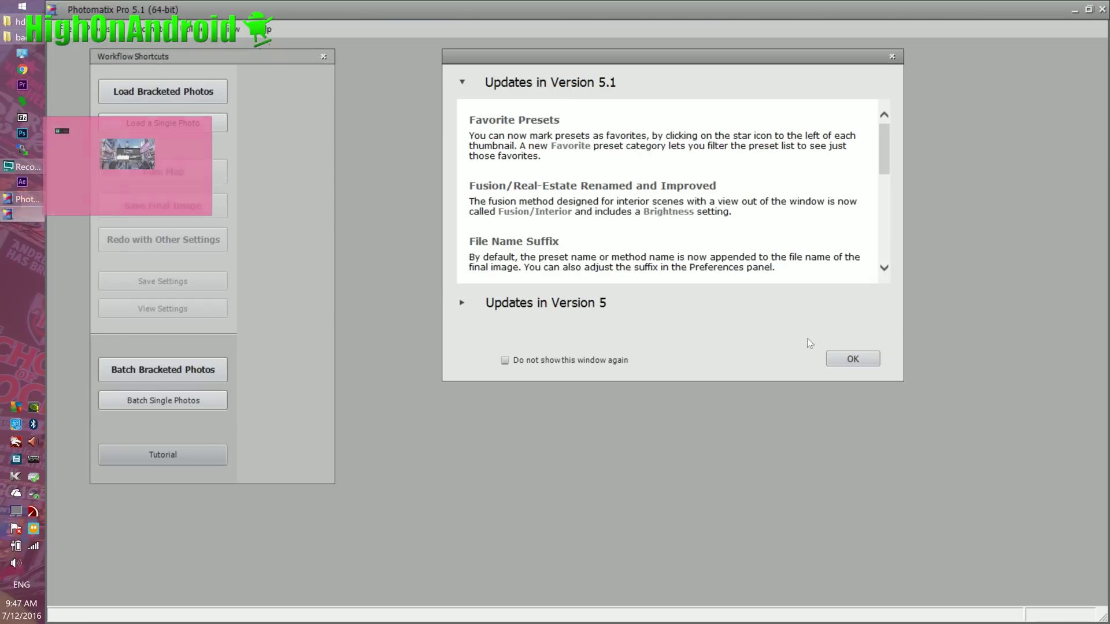
left_click(586, 362)
left_click(839, 359)
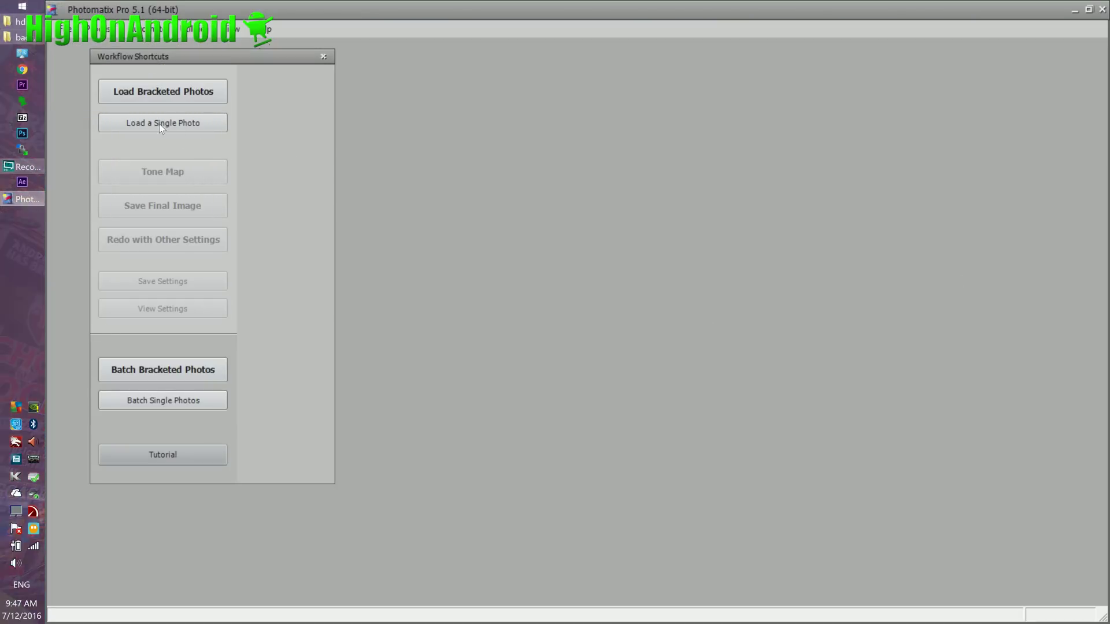
Load IMG_1503, IMG_1504 and IMG_1505 from hdr1 as bracketed photos
left_click(149, 98)
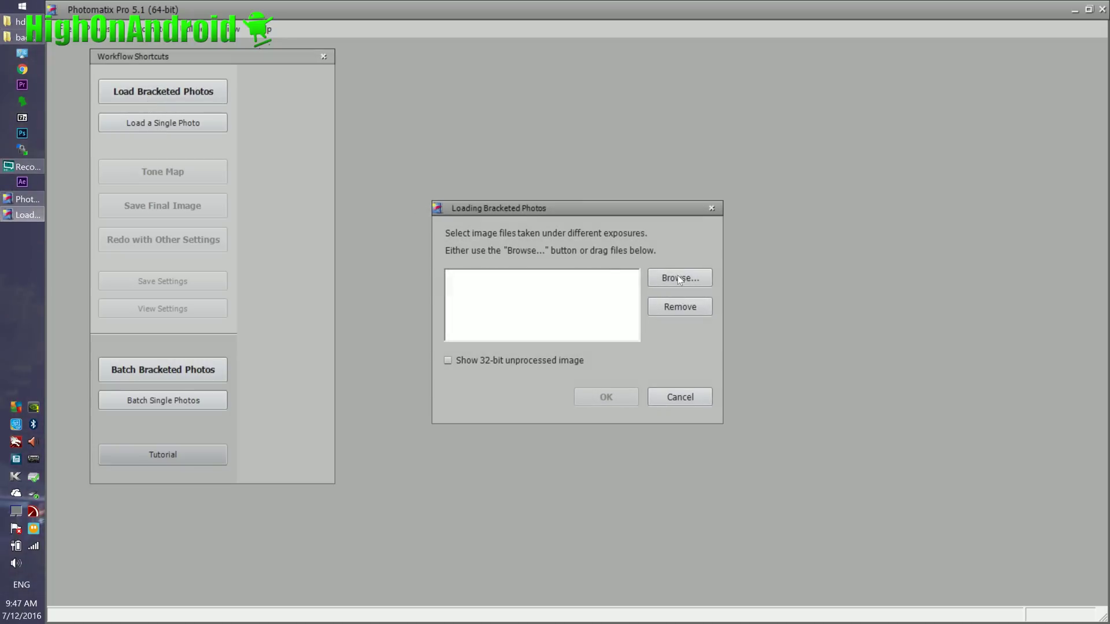
left_click(680, 279)
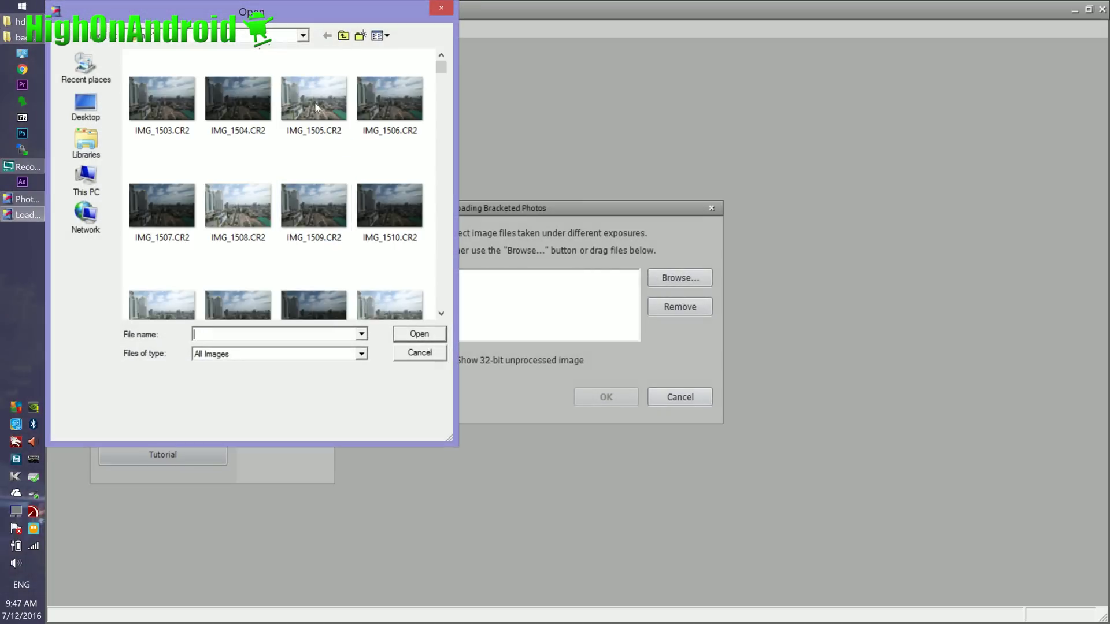
left_click(343, 35)
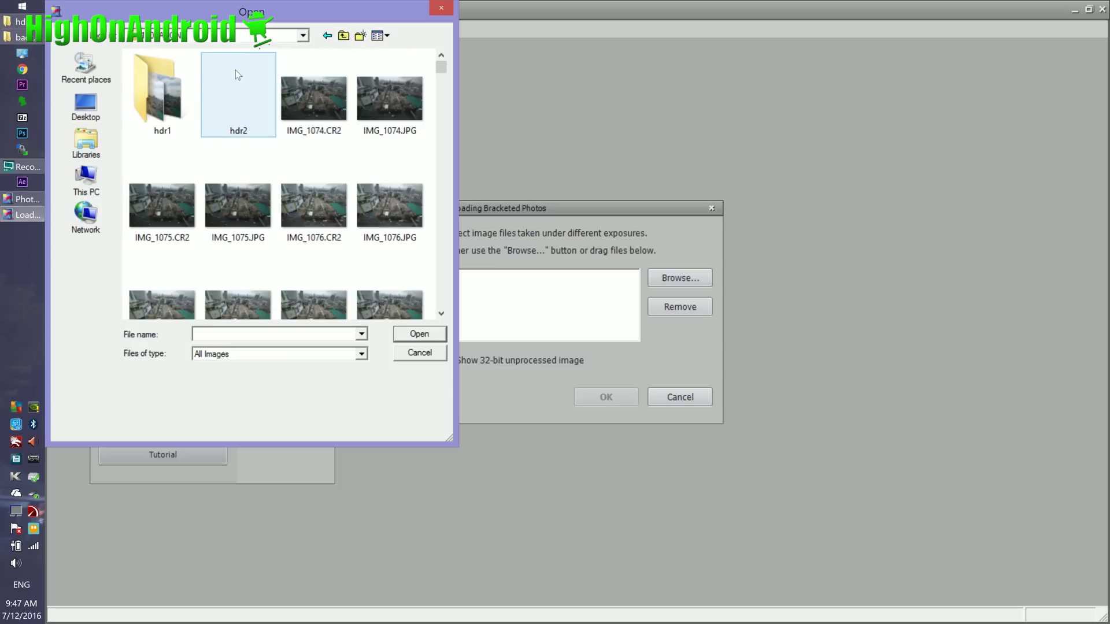
double_click(173, 87)
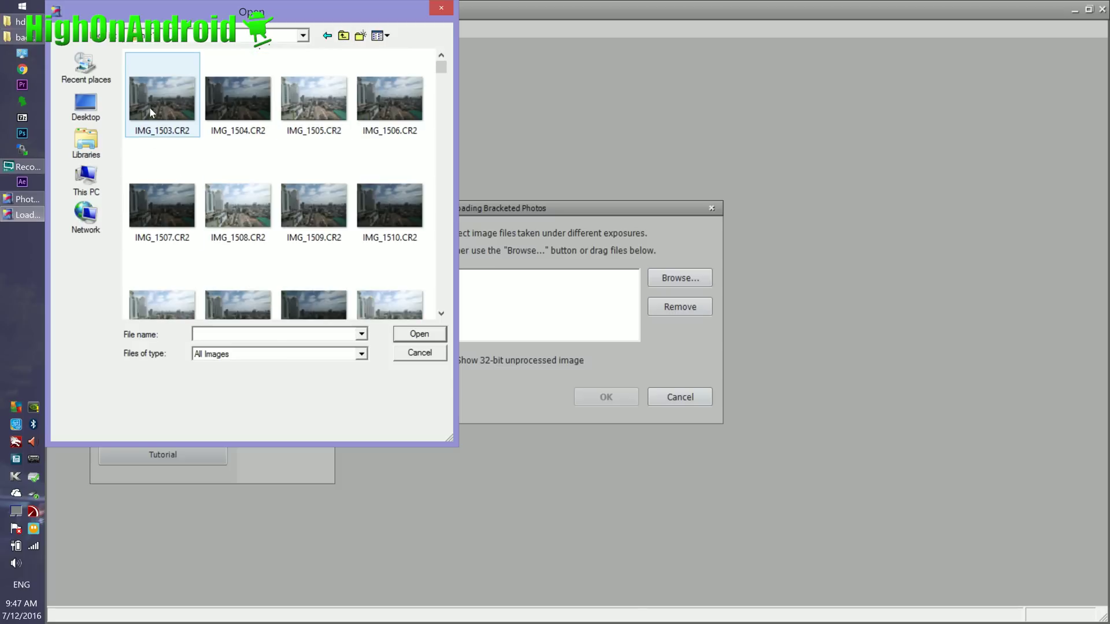
left_click(196, 114)
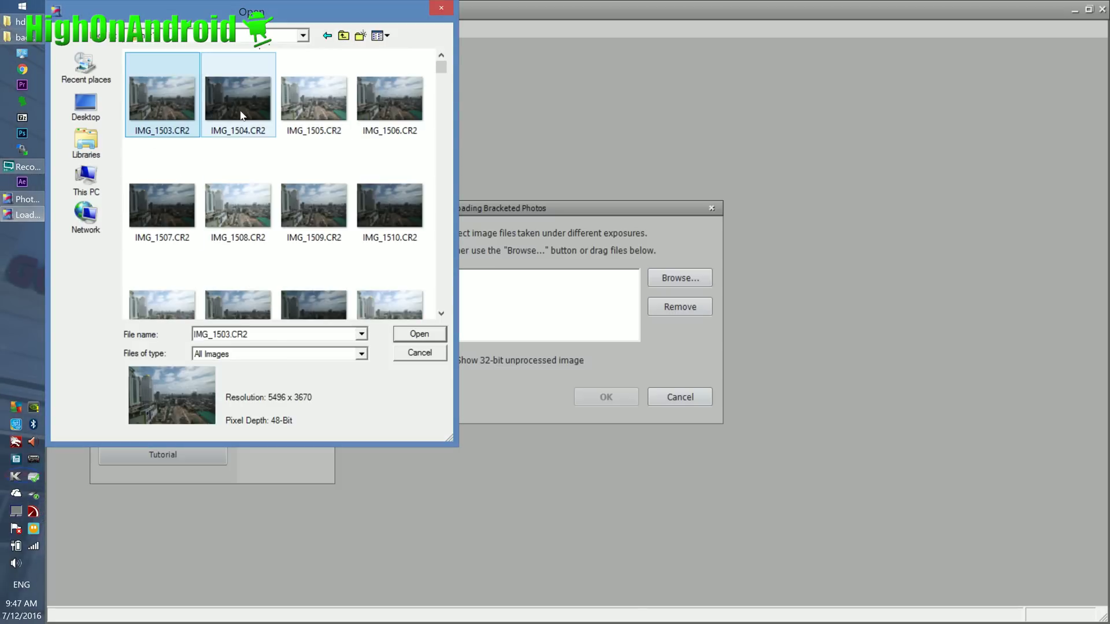
left_click(246, 115, "ctrl")
left_click(317, 111, "ctrl")
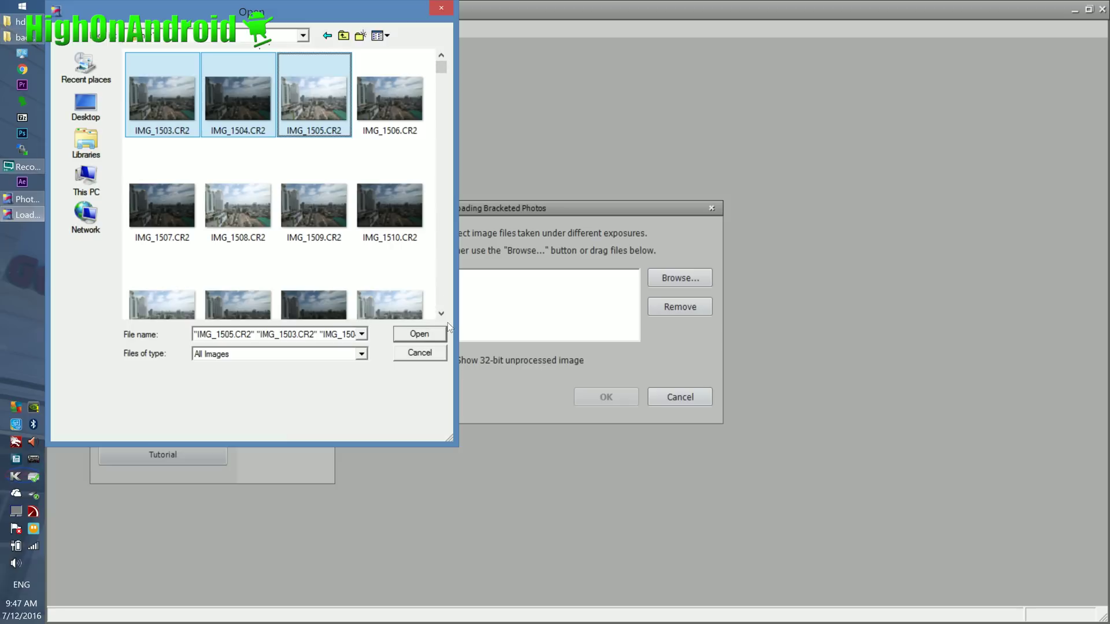
left_click(417, 333)
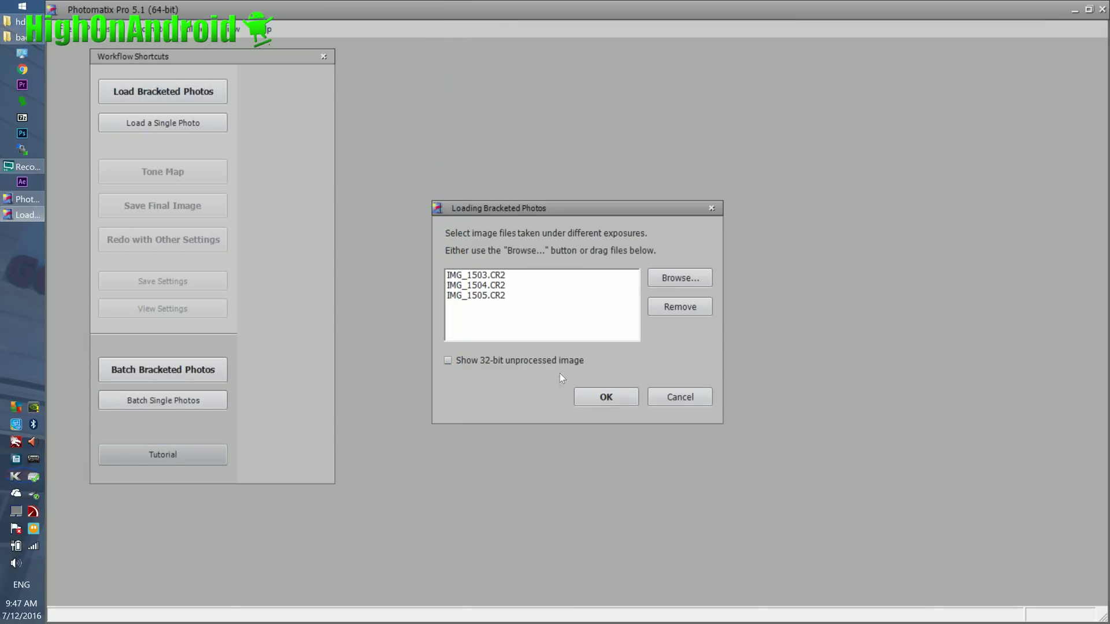
Keep the On Tripod preset, turn off noise reduction, and align and merge to HDR
left_click(599, 399)
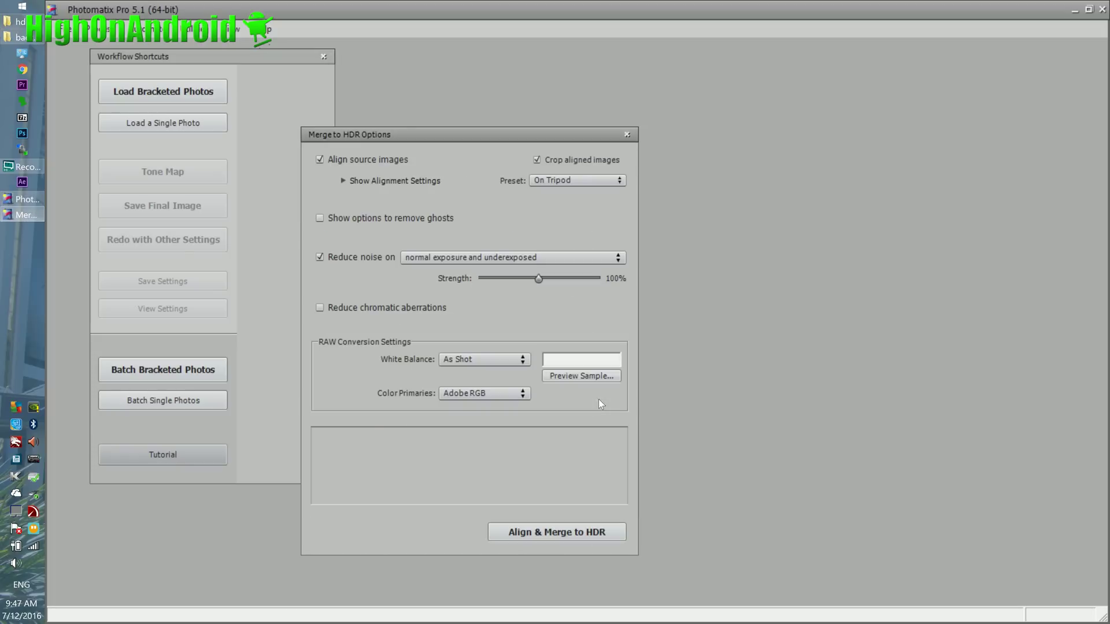
left_click(592, 179)
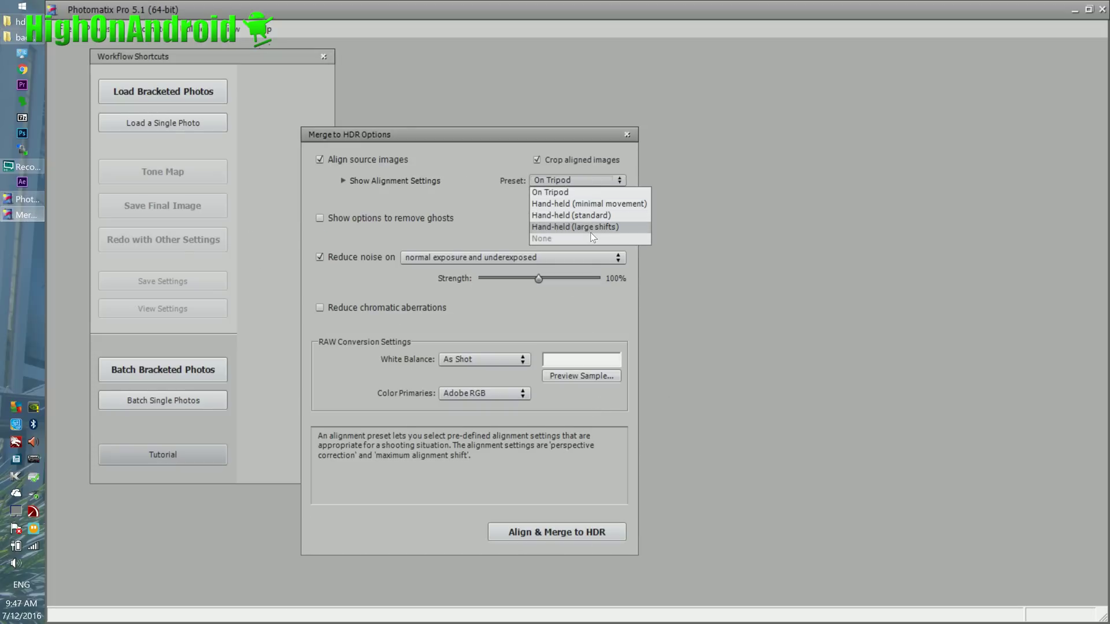
left_click(574, 196)
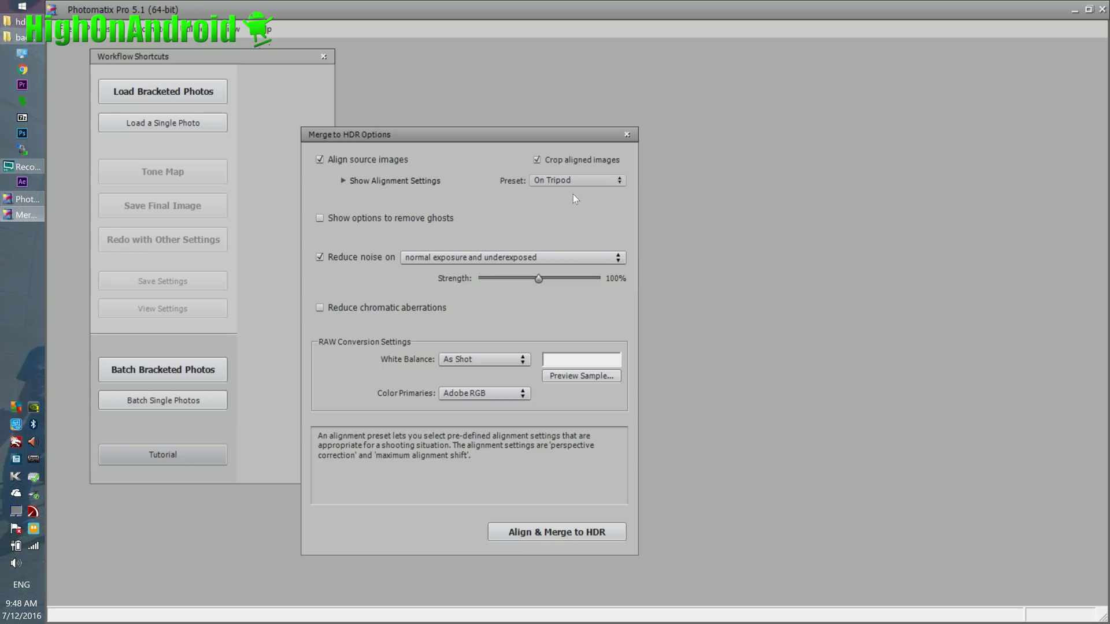
left_click(522, 261)
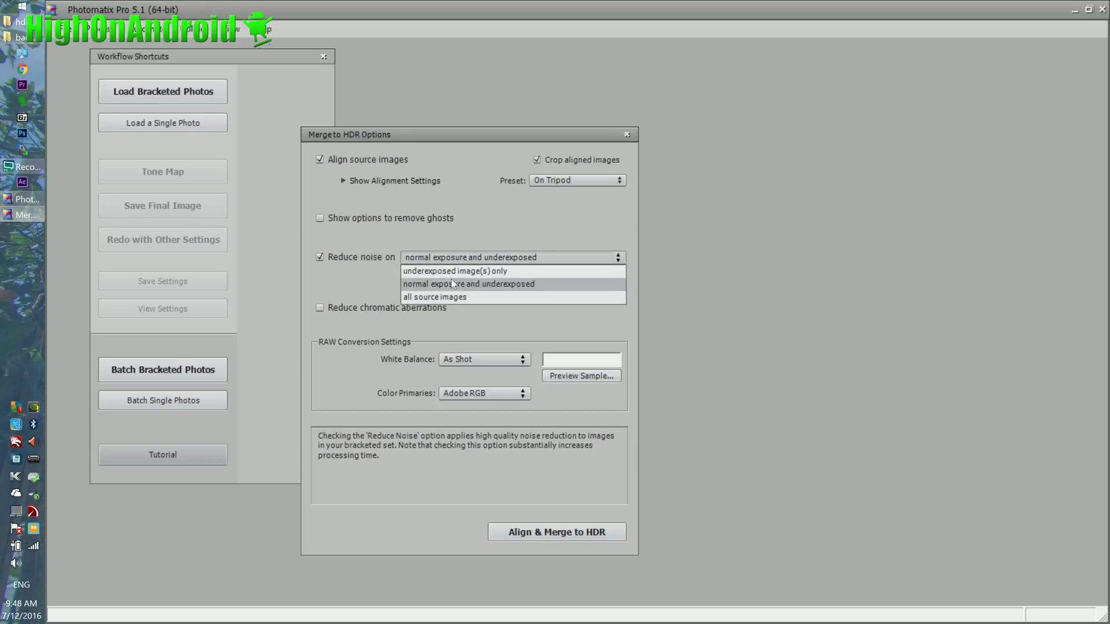
left_click(334, 254)
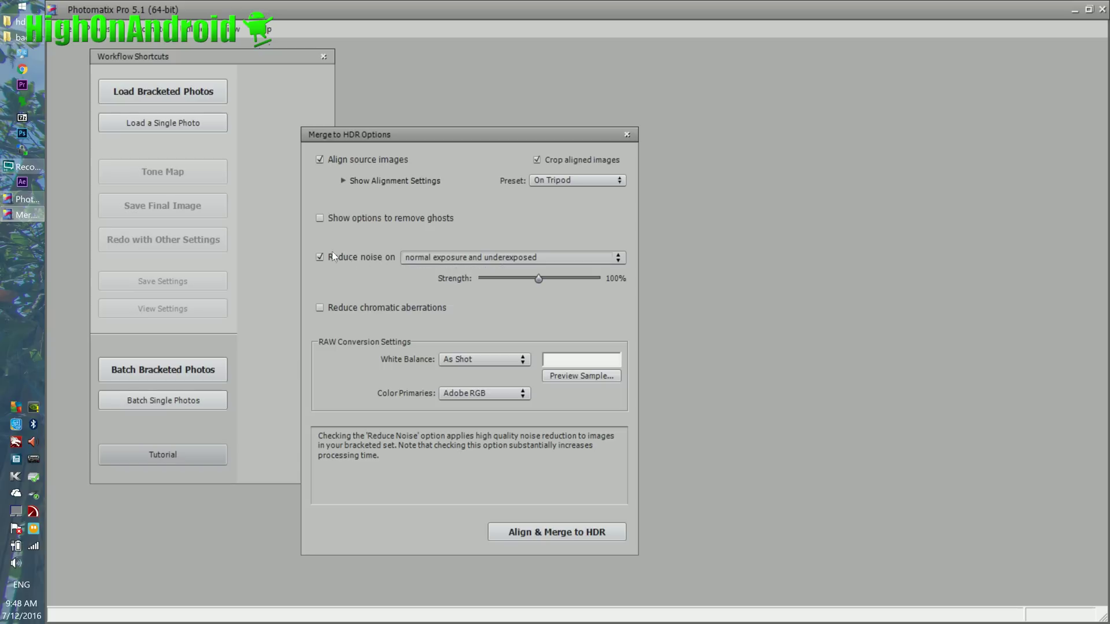
left_click(320, 255)
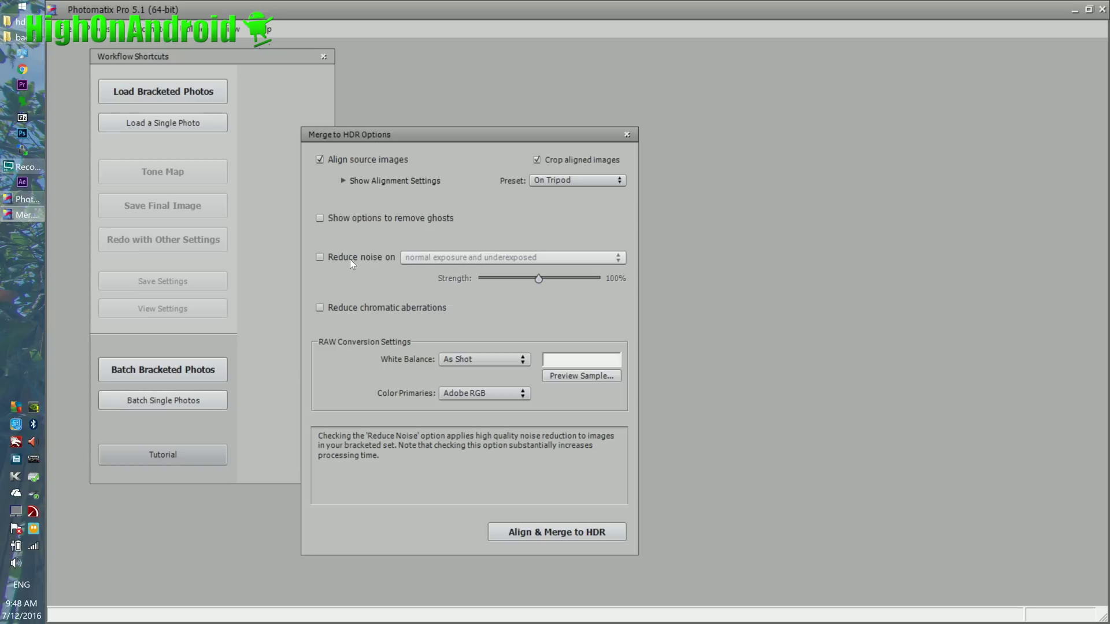
mouse_move(426, 315)
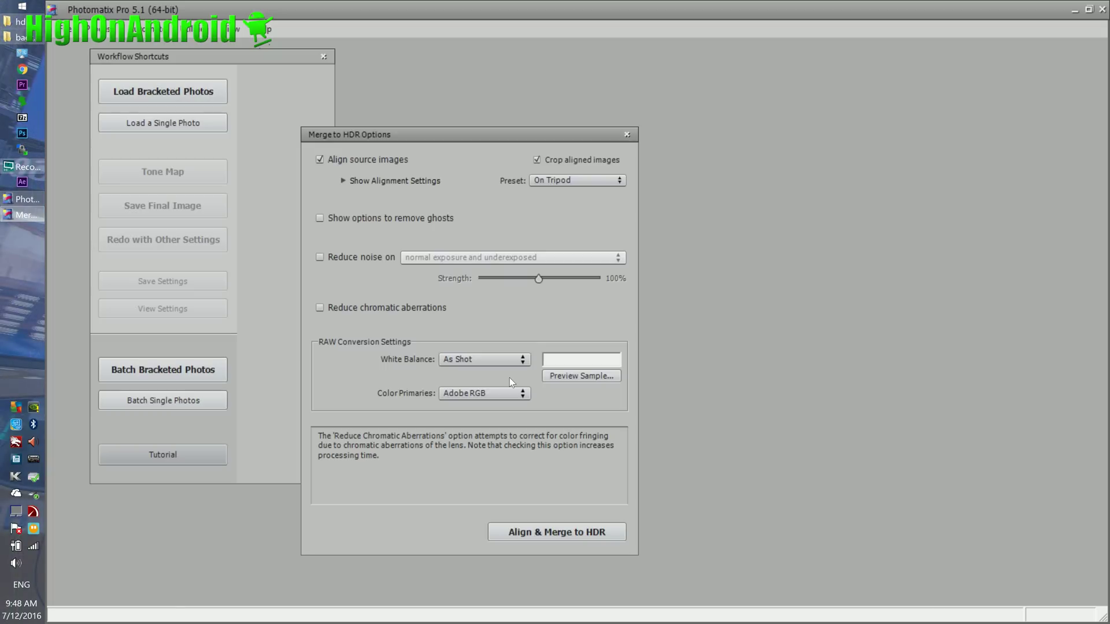
left_click(546, 532)
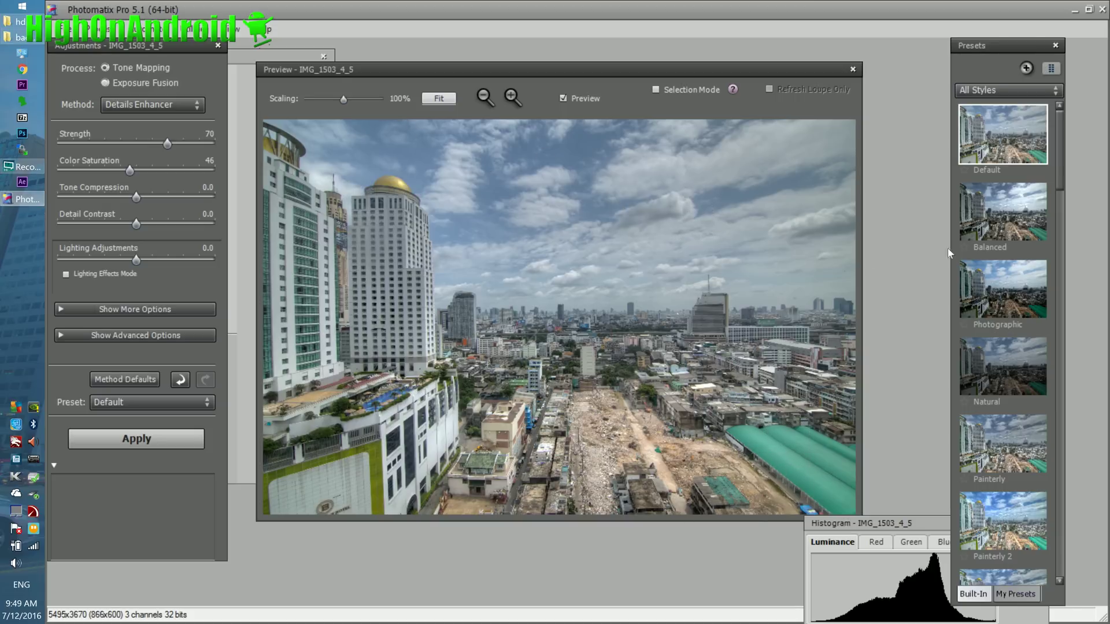
Preview the Balanced, Photographic, Natural and Painterly 1–4 looks
left_click(997, 222)
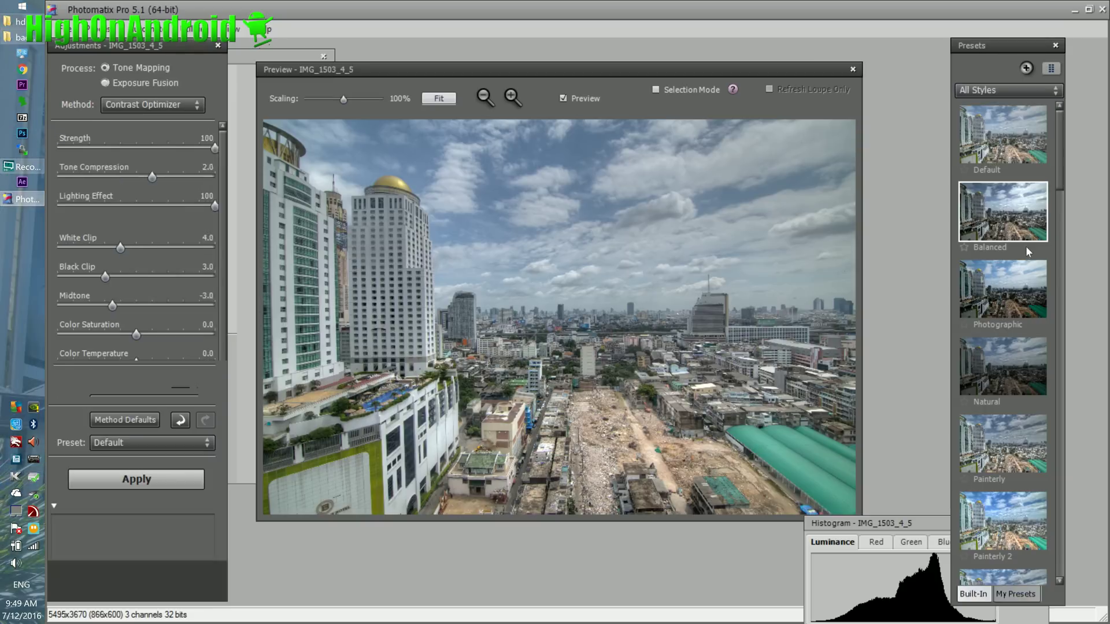
left_click(1016, 312)
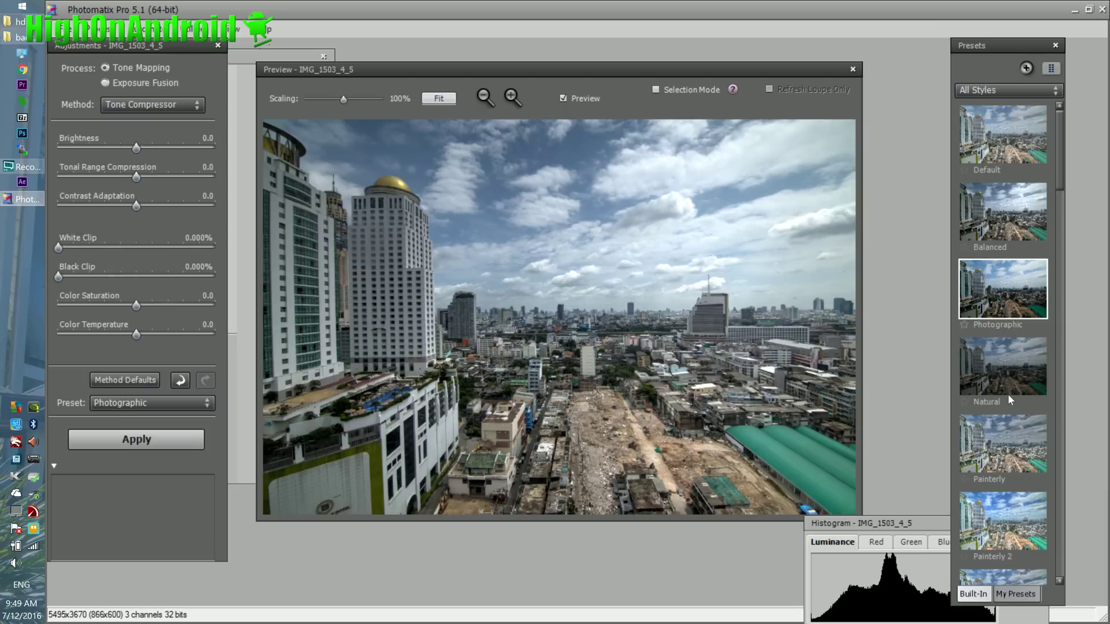
left_click(1005, 391)
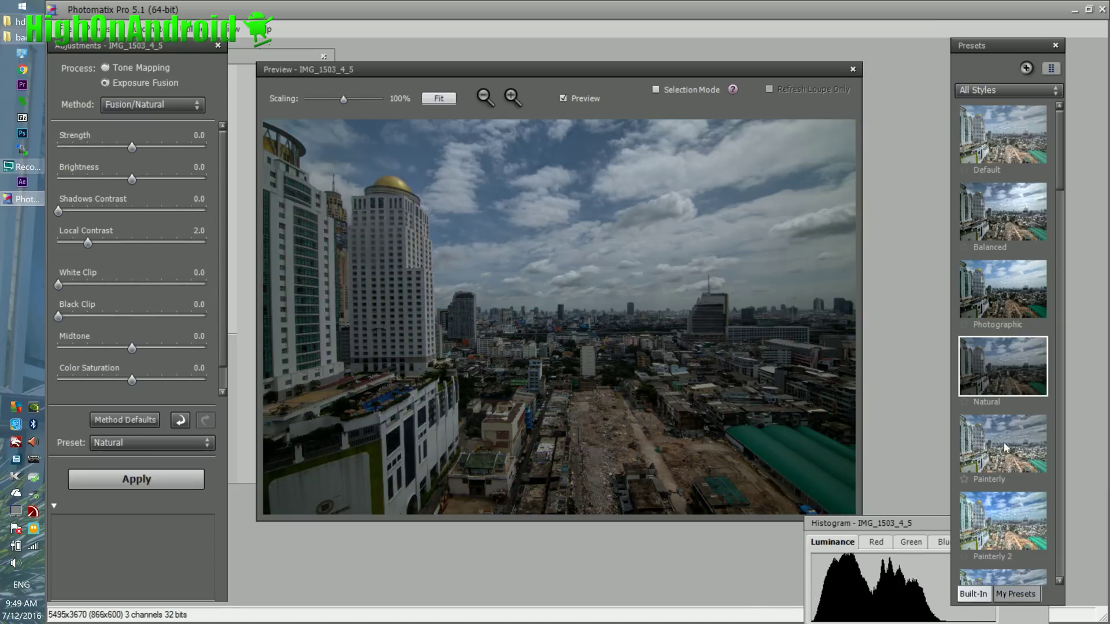
left_click(1004, 442)
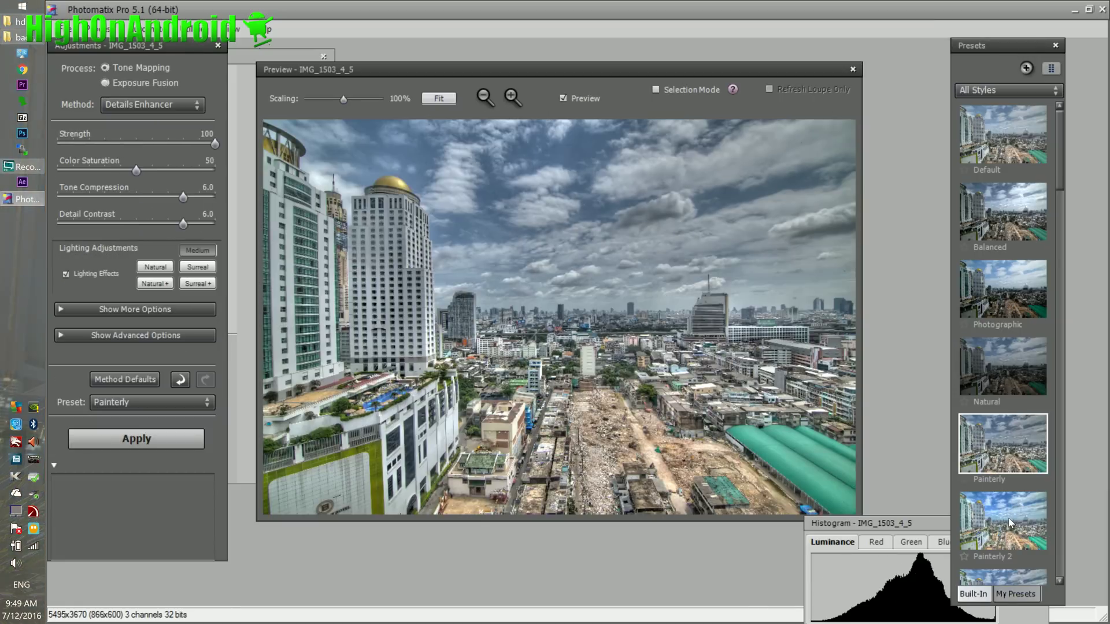
scroll(1001, 453, "down", 5)
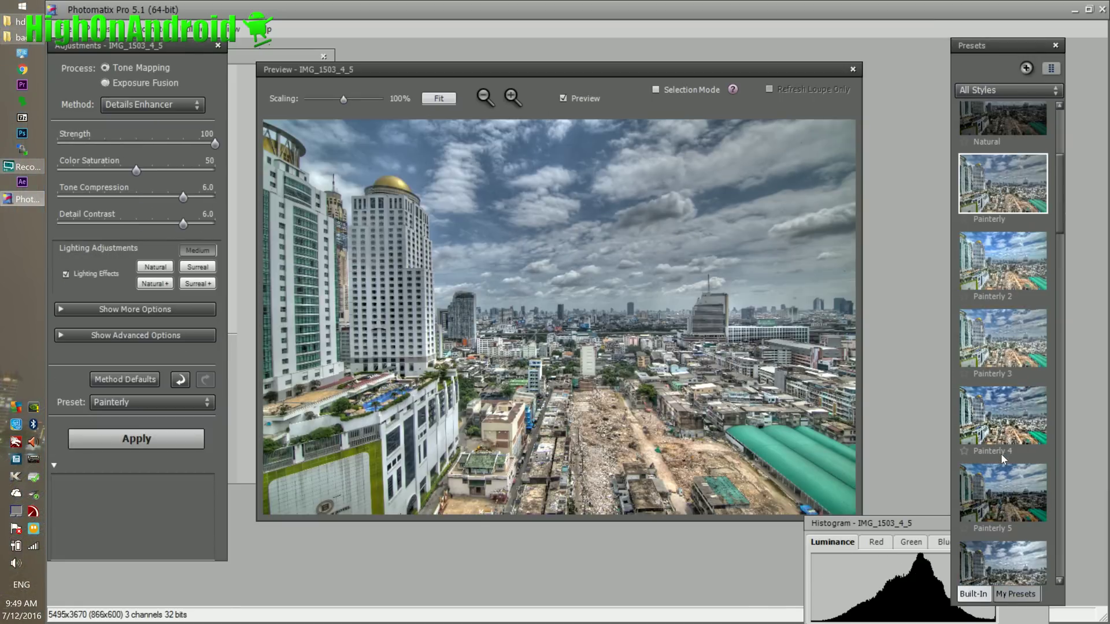
left_click(1004, 295)
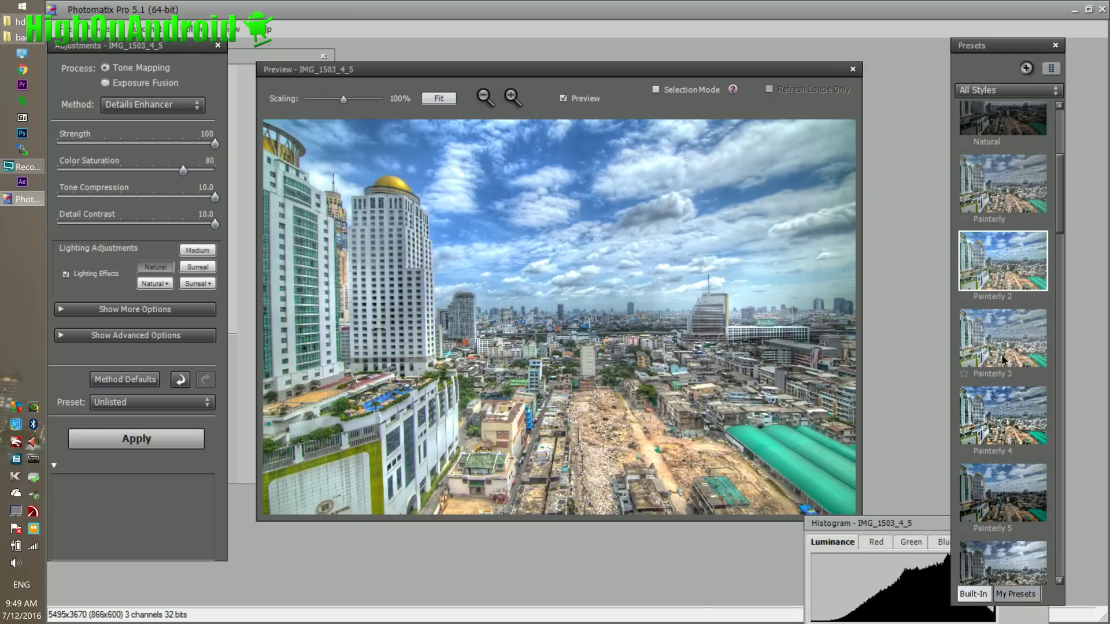
left_click(1004, 360)
left_click(1008, 420)
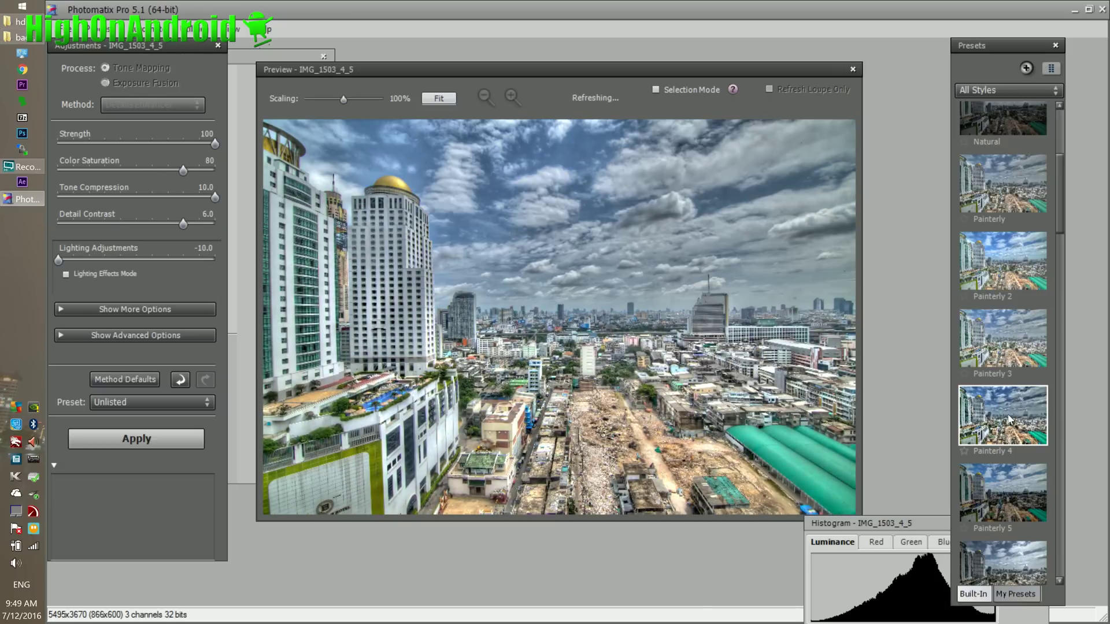
Choose the Painterly 2 look and lower its Strength to 29
left_click(1012, 201)
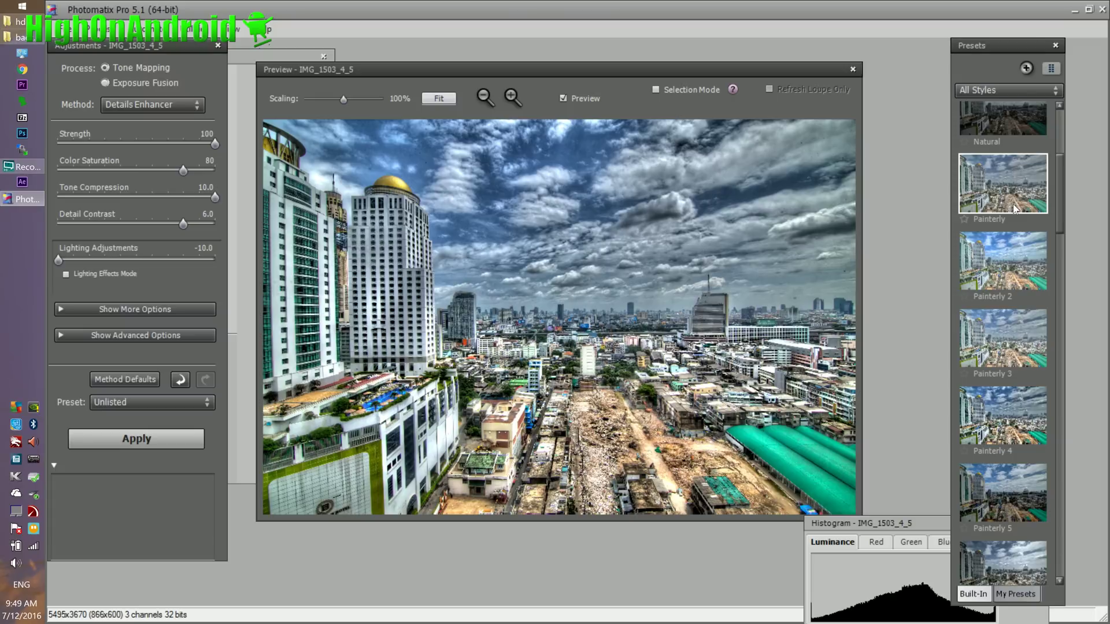
left_click(1015, 252)
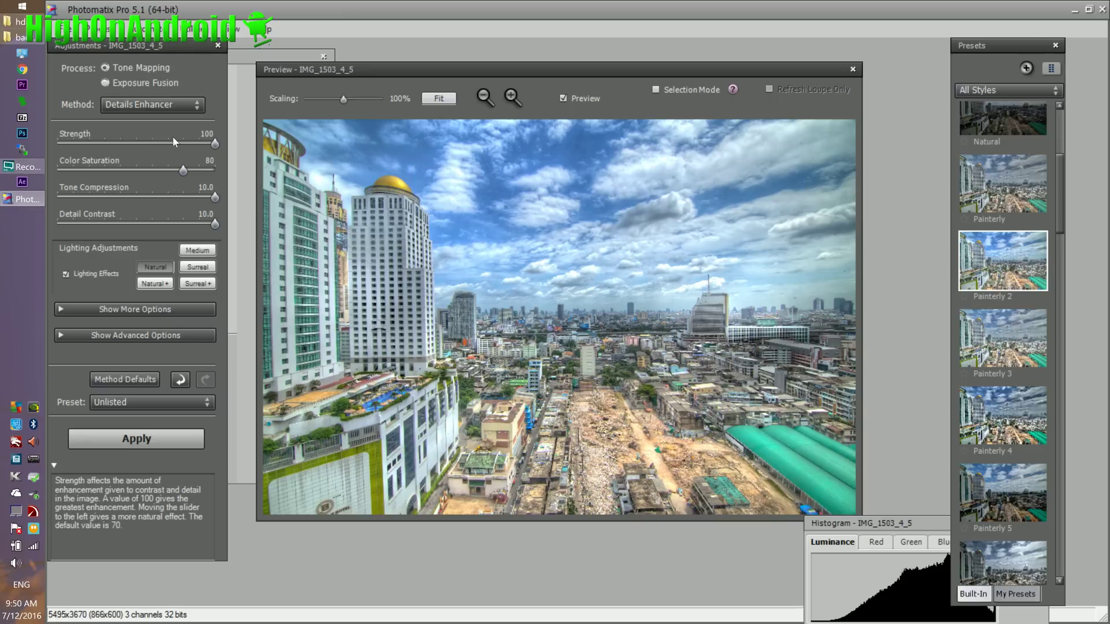
left_click(102, 144)
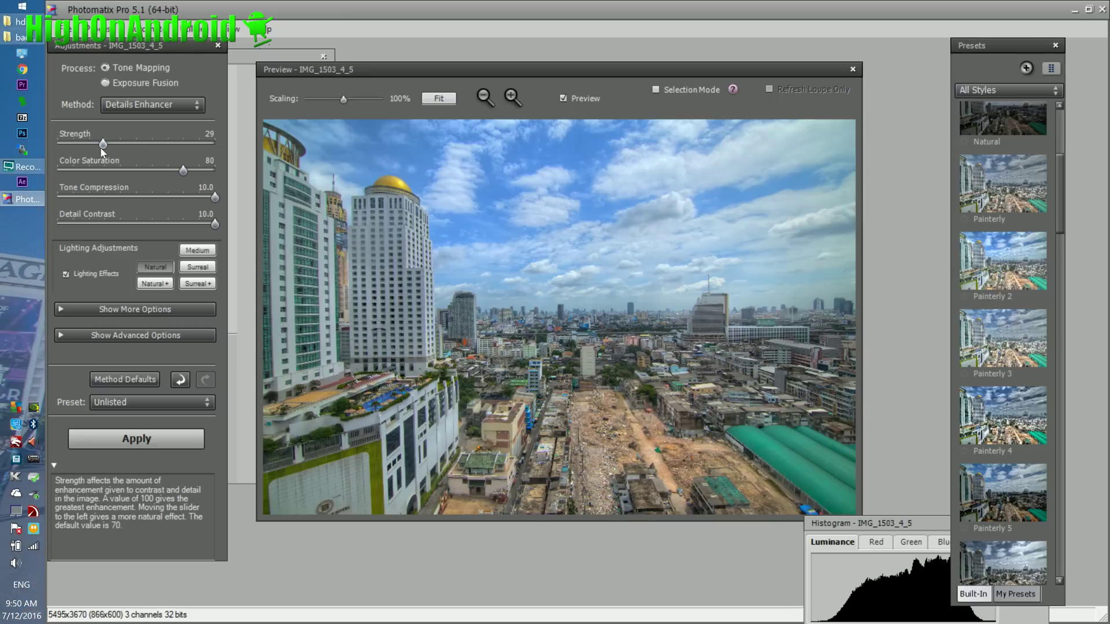
Test the Strength slider across its range, settling on 53
left_click_drag(98, 145, 54, 144)
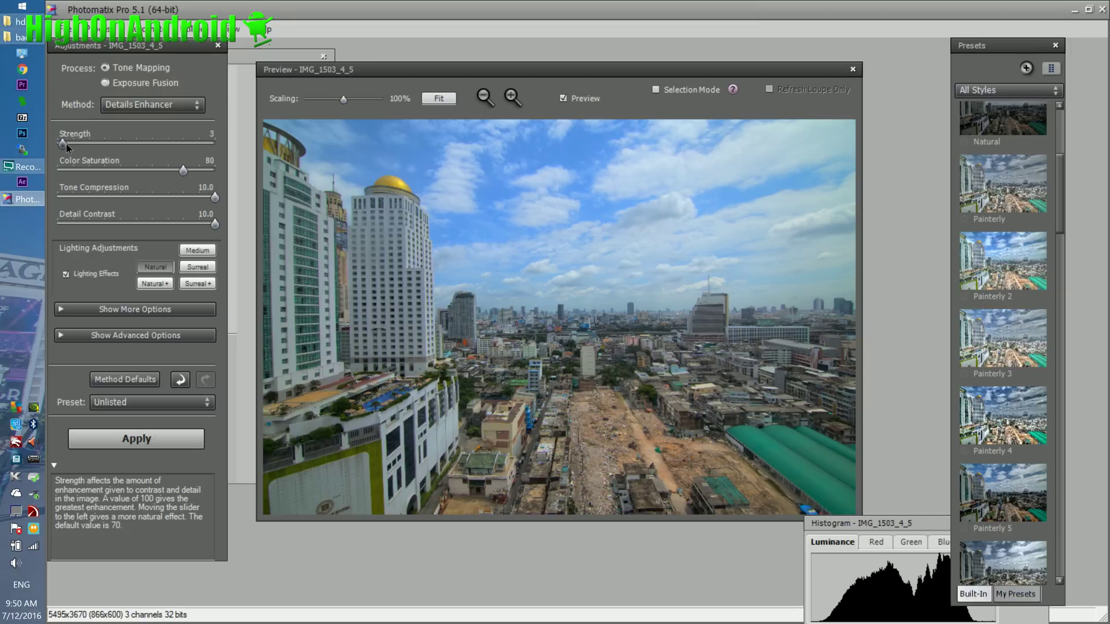
left_click_drag(70, 144, 97, 148)
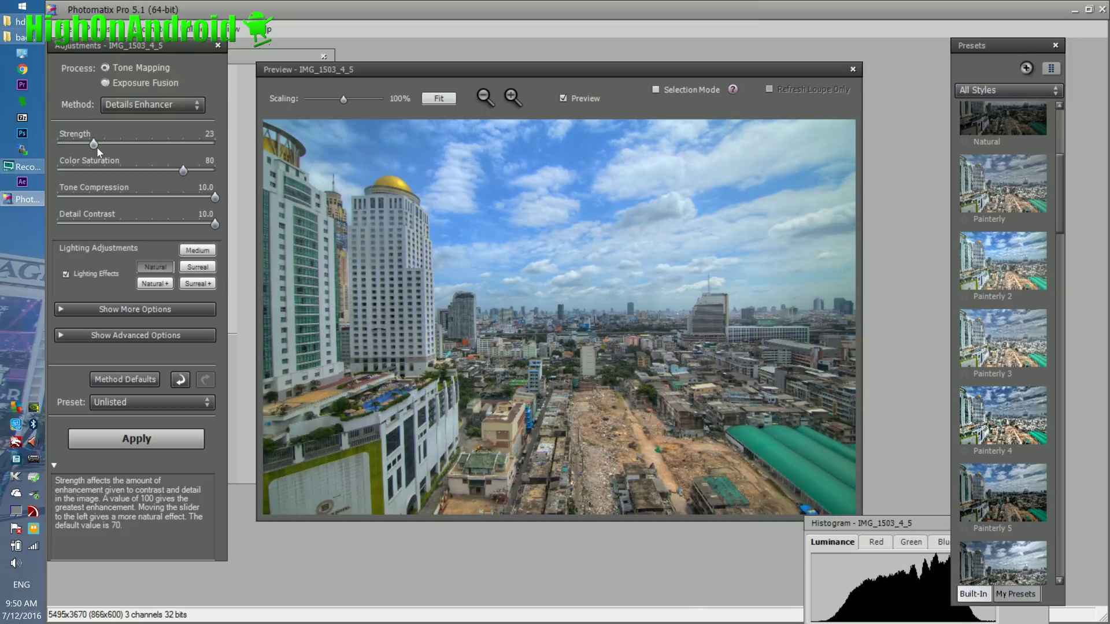
left_click(135, 144)
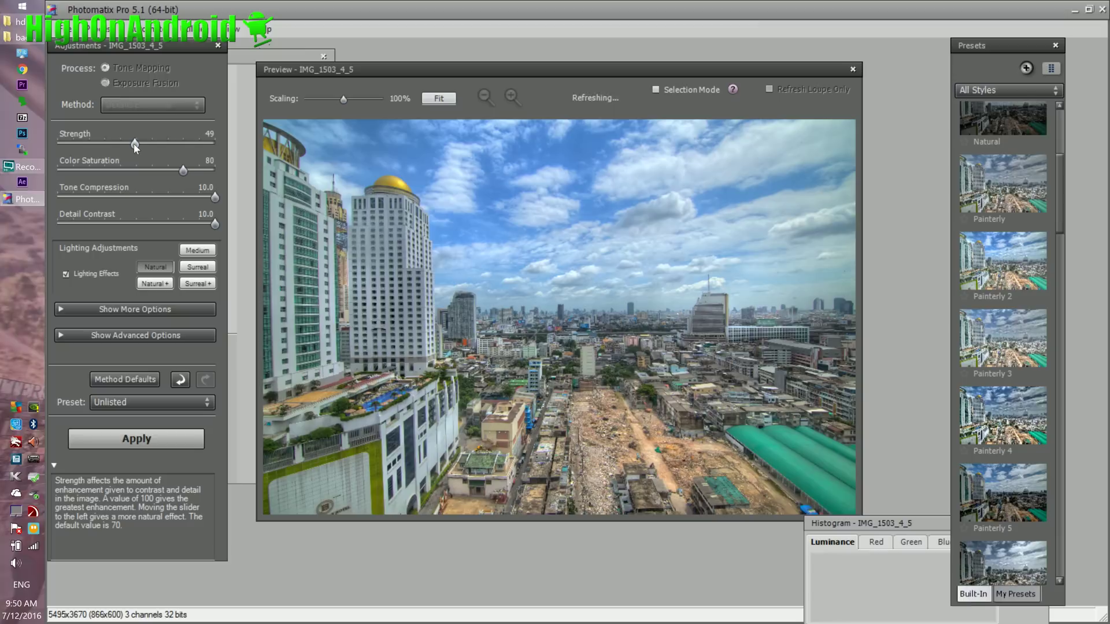
left_click_drag(134, 143, 209, 149)
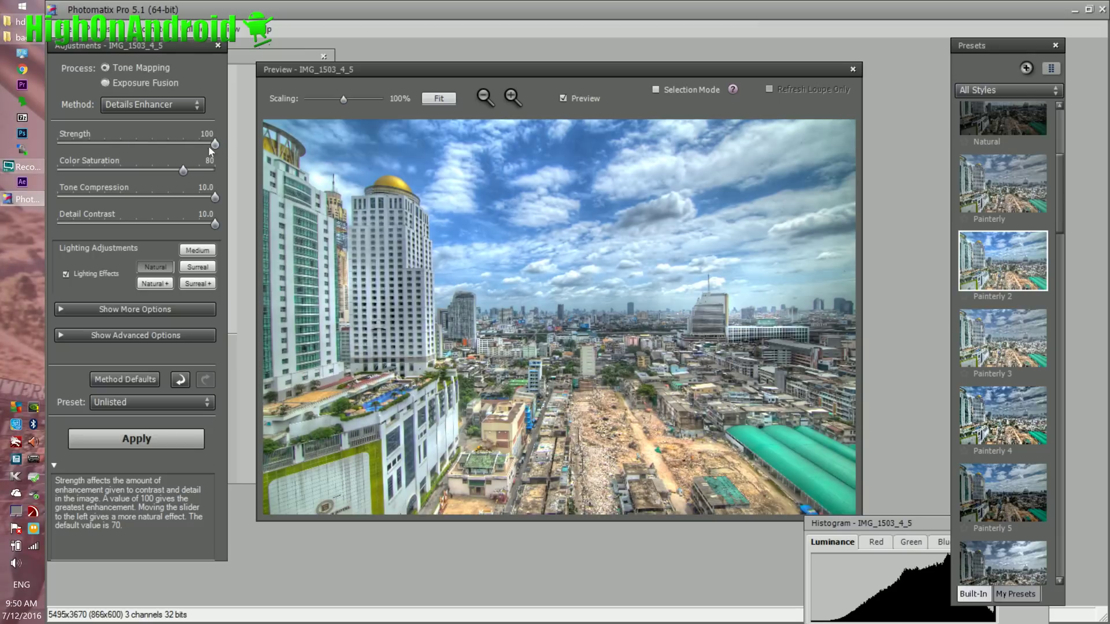
left_click(142, 144)
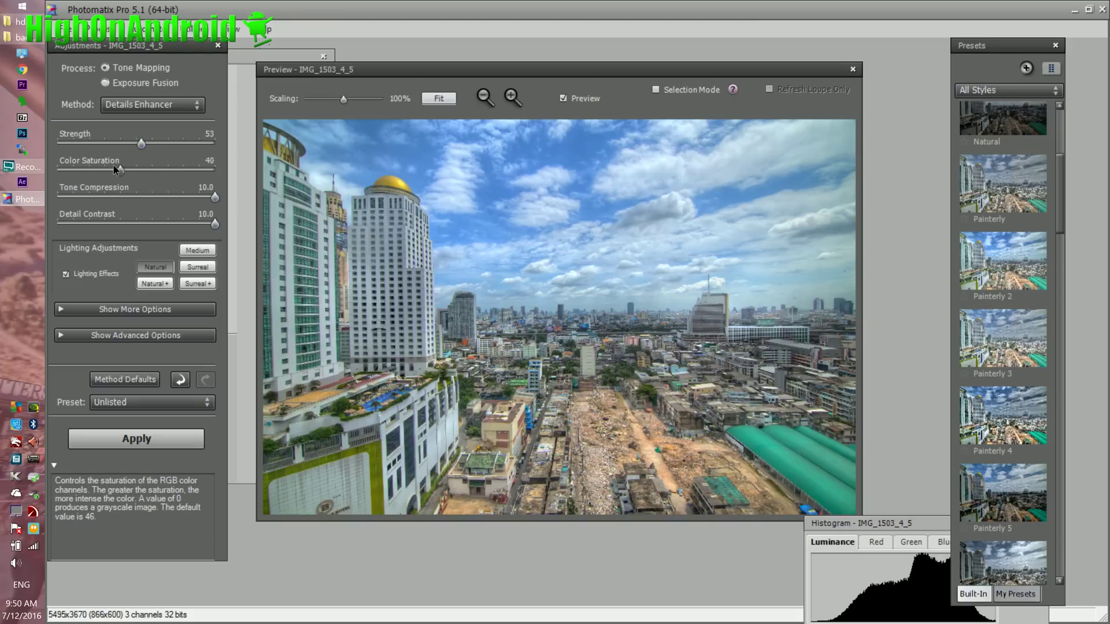
Raise Color Saturation to 75 after comparing it at zero and default
left_click_drag(115, 168, 59, 169)
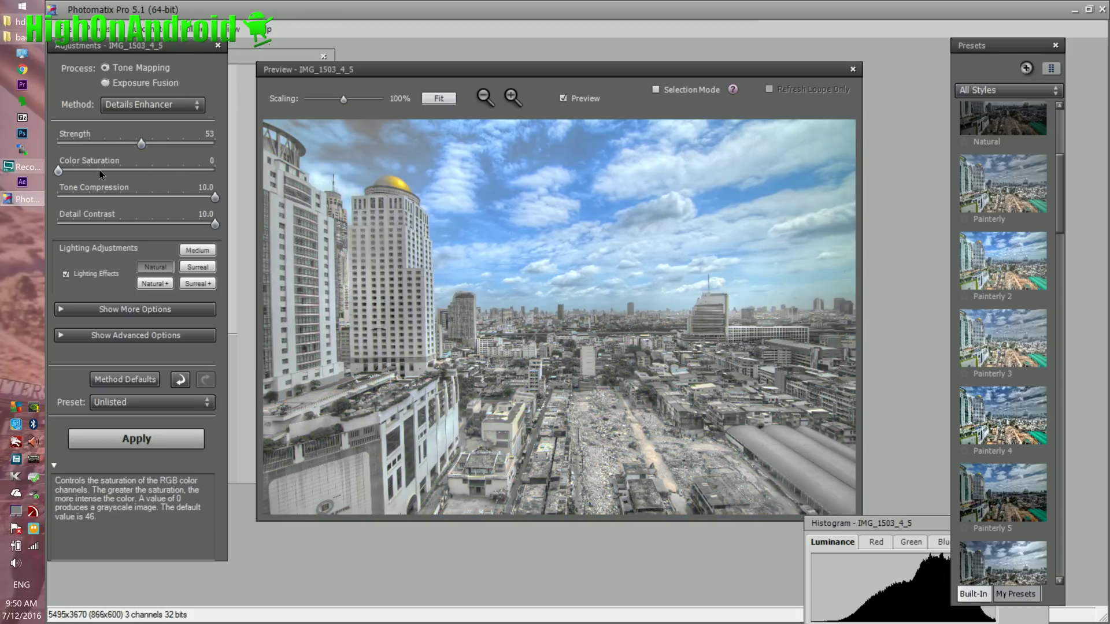
double_click(207, 169)
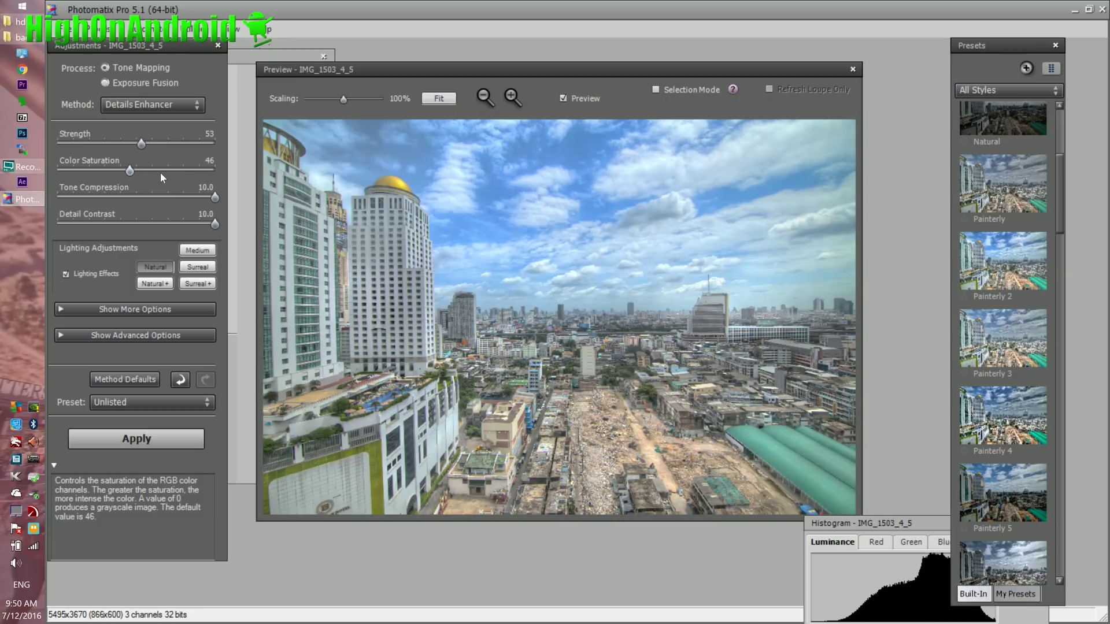
left_click_drag(154, 169, 175, 169)
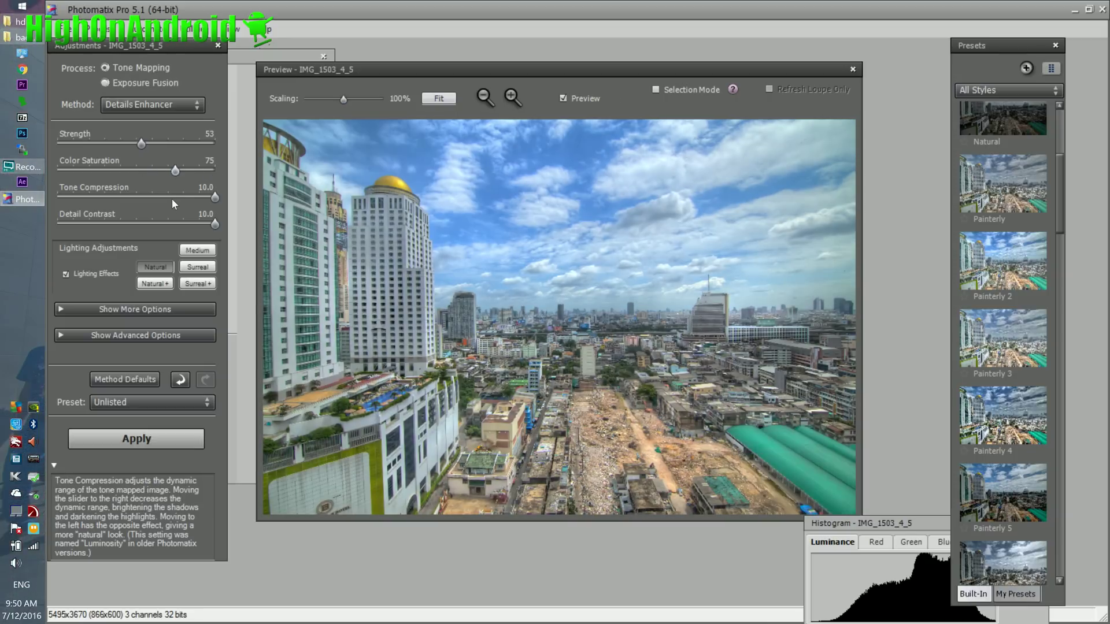
Lower Tone Compression, set Detail Contrast to 9.4, and briefly try Exposure Fusion
left_click_drag(165, 196, 208, 198)
left_click(152, 225)
left_click_drag(151, 225, 178, 224)
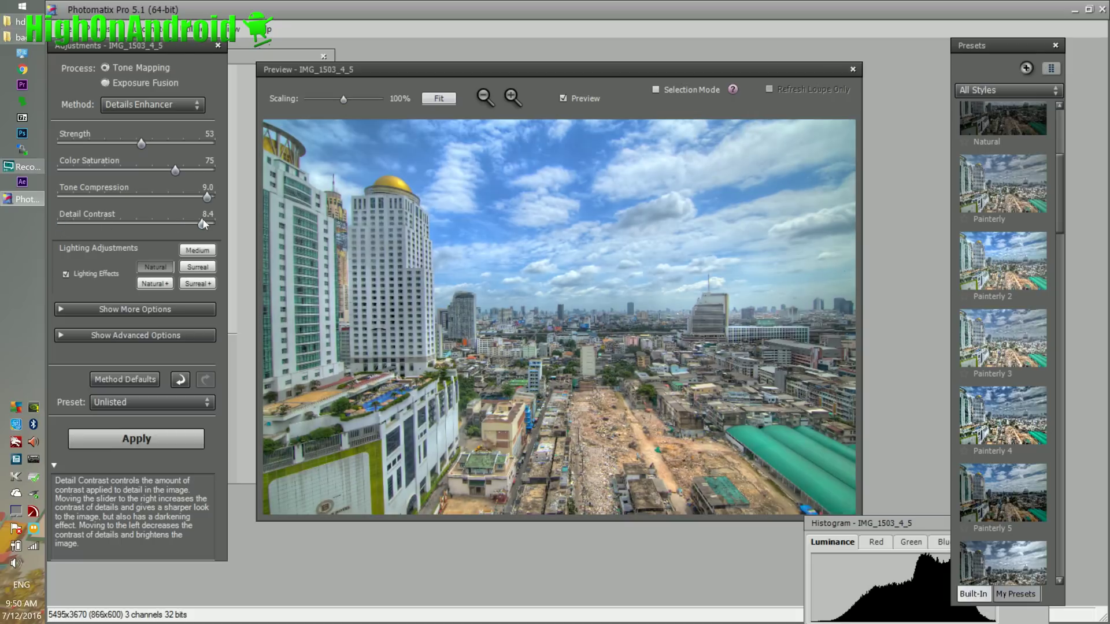
left_click(211, 222)
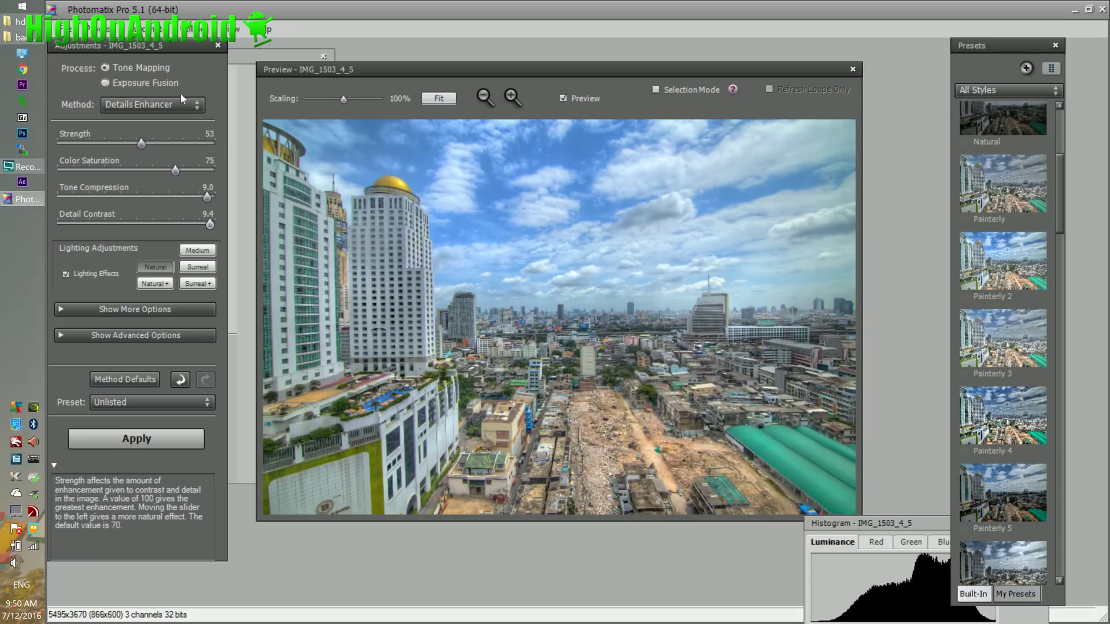
left_click(149, 82)
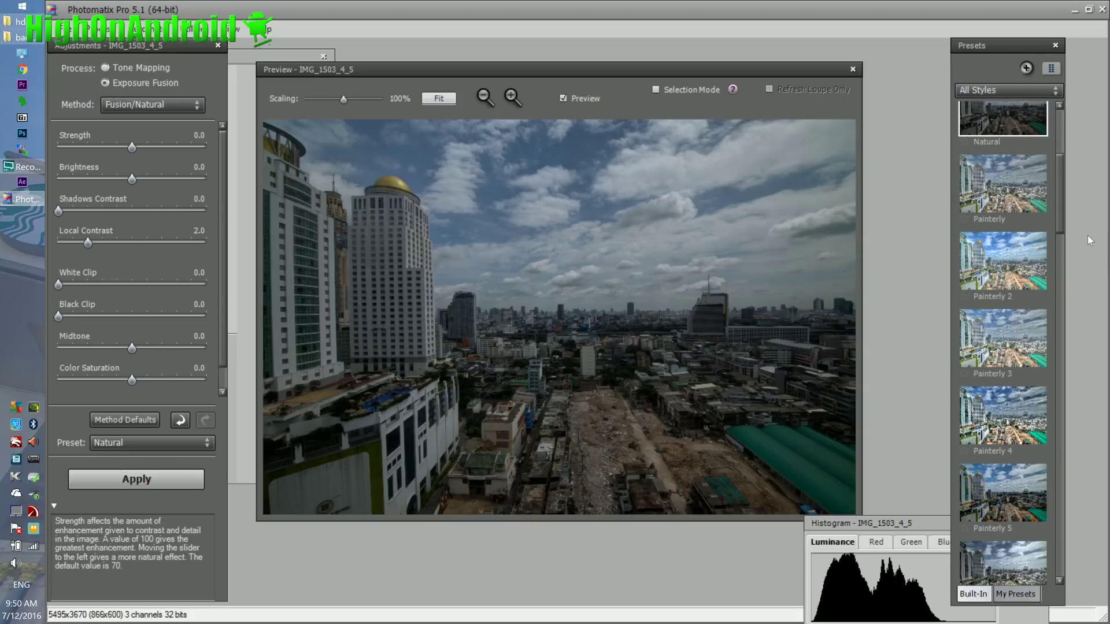
left_click(106, 68)
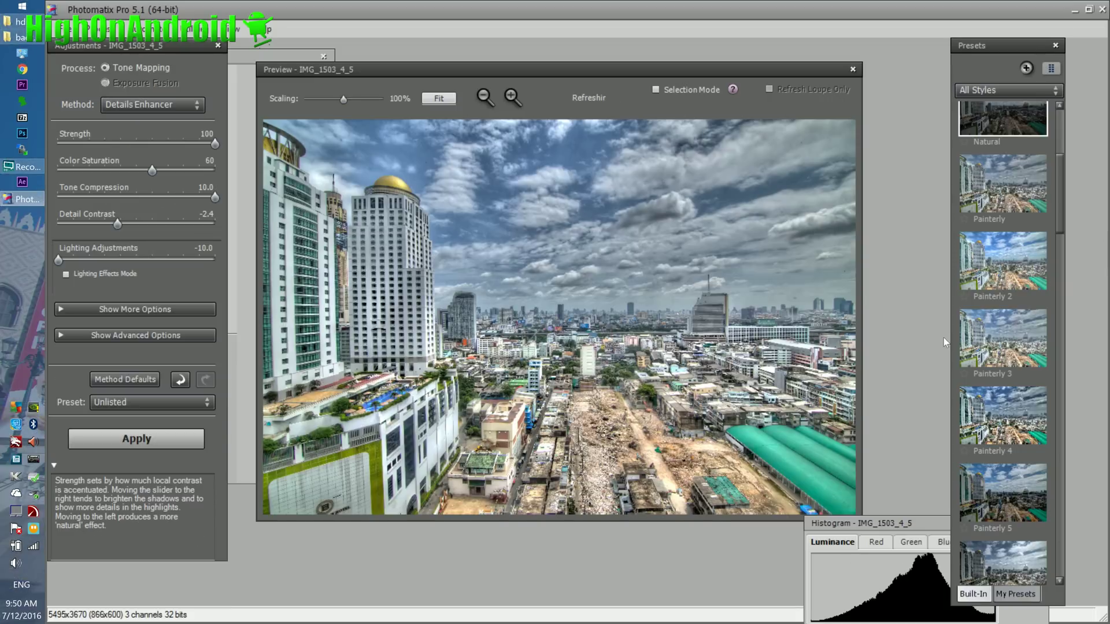
Apply the Painterly 2 preset and leave Lighting Effects Mode turned off after comparing
left_click(997, 287)
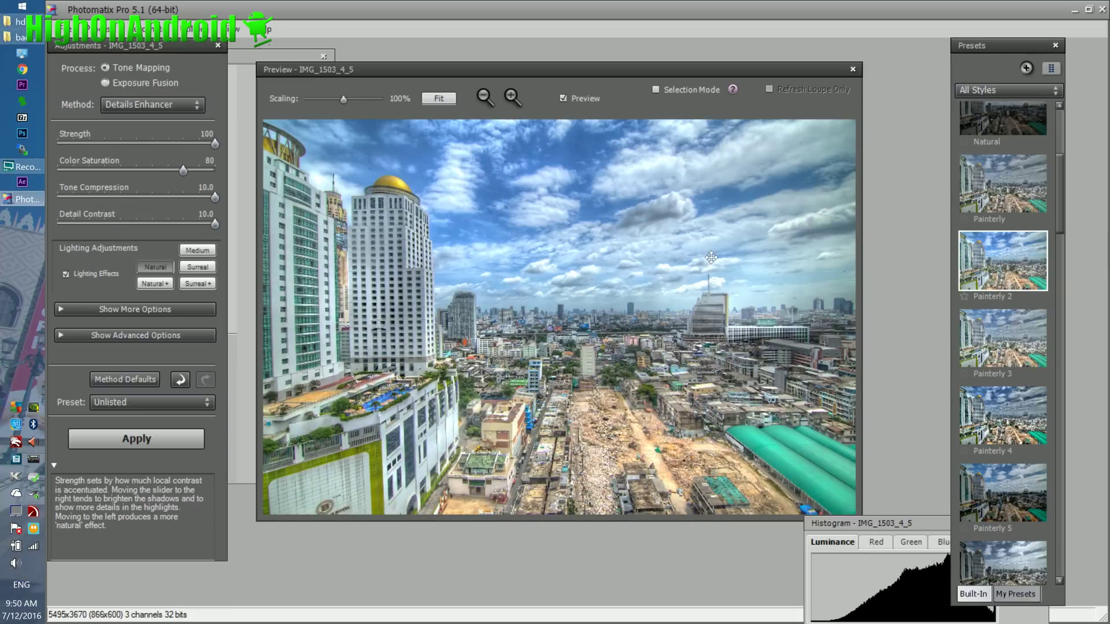
left_click(66, 274)
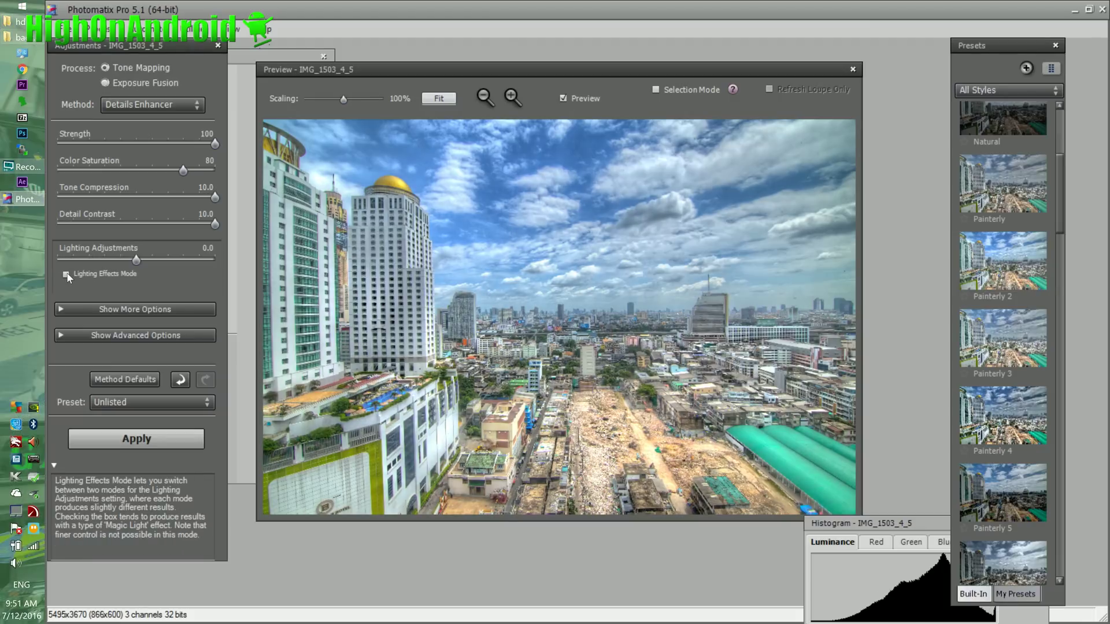
left_click(66, 274)
left_click(66, 274)
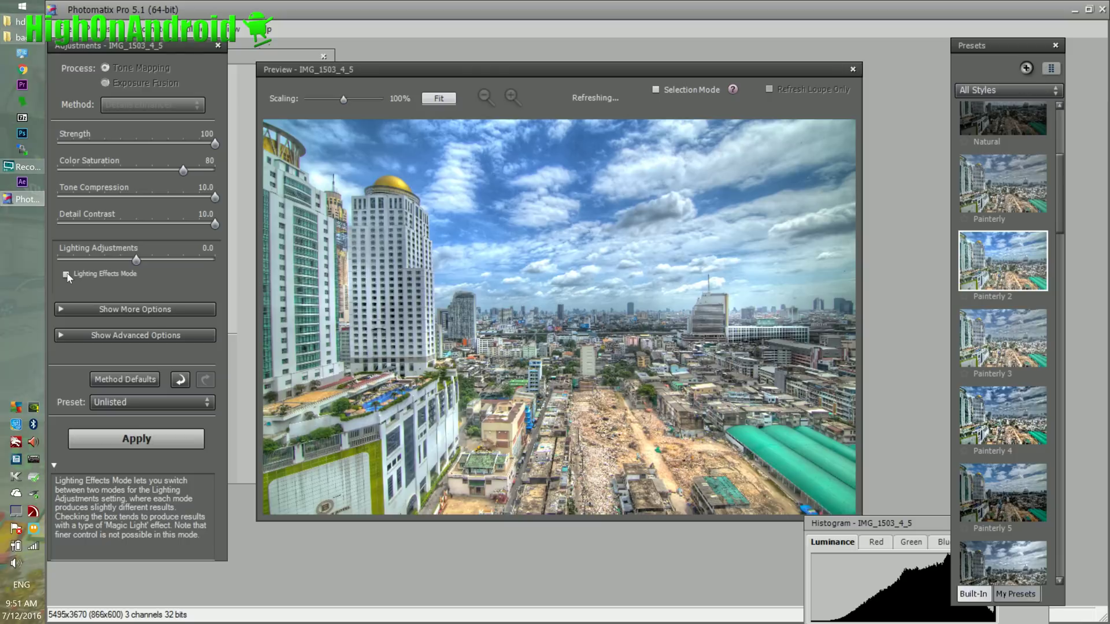
left_click(65, 274)
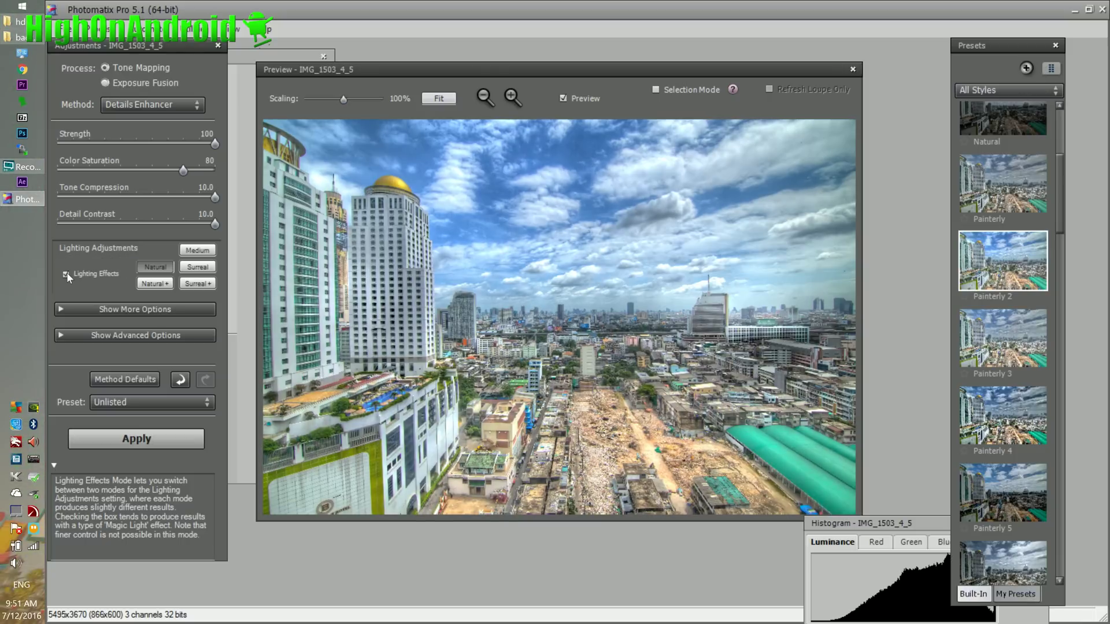
left_click(66, 274)
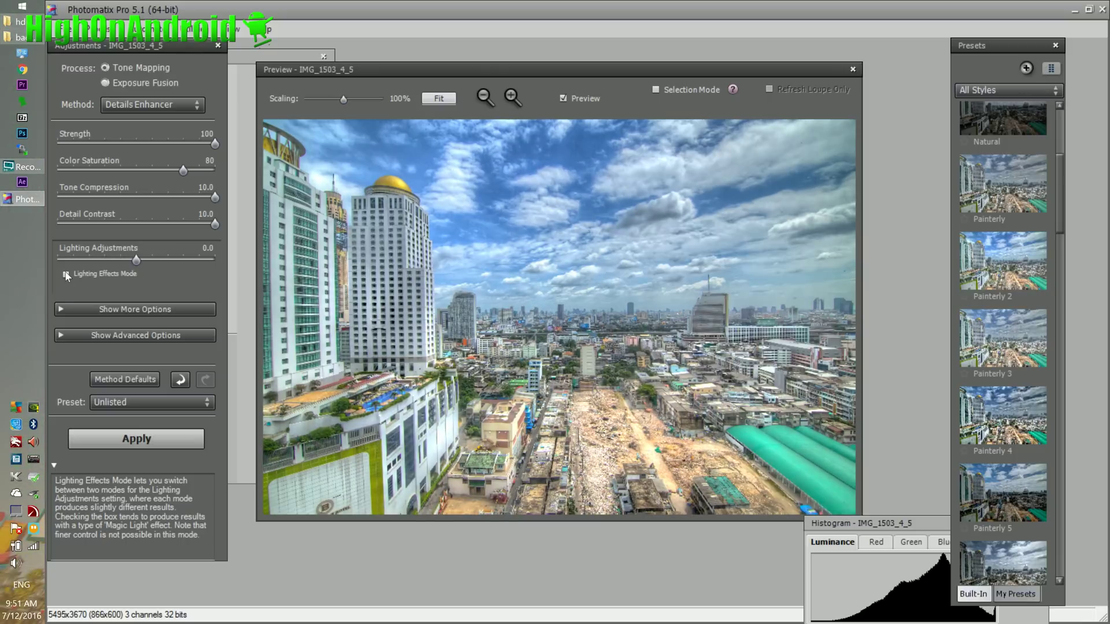
left_click(65, 275)
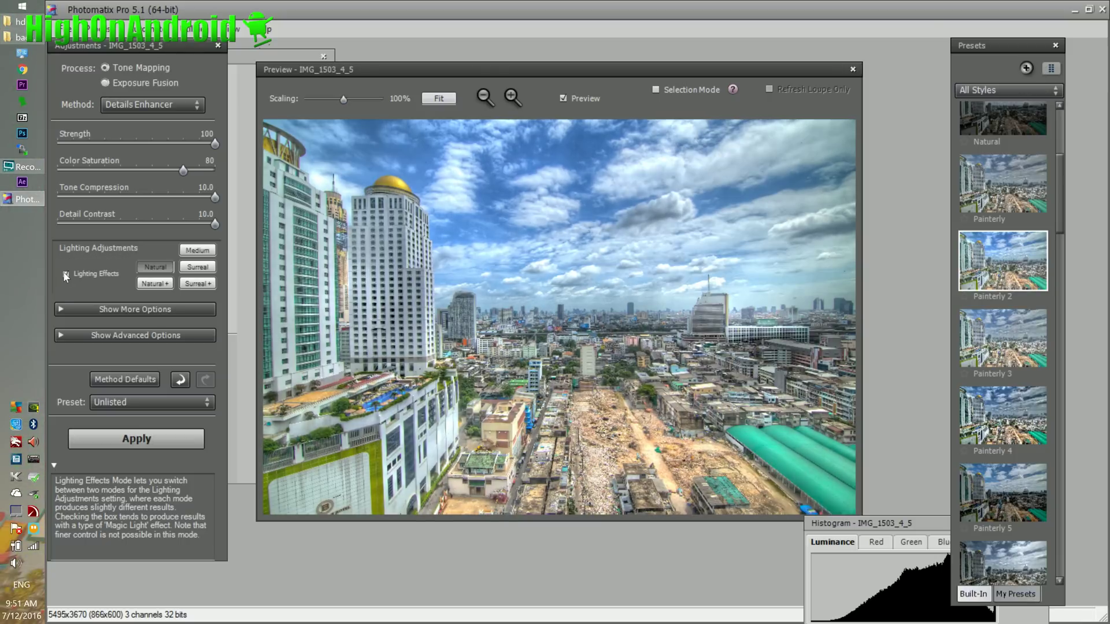
left_click(66, 275)
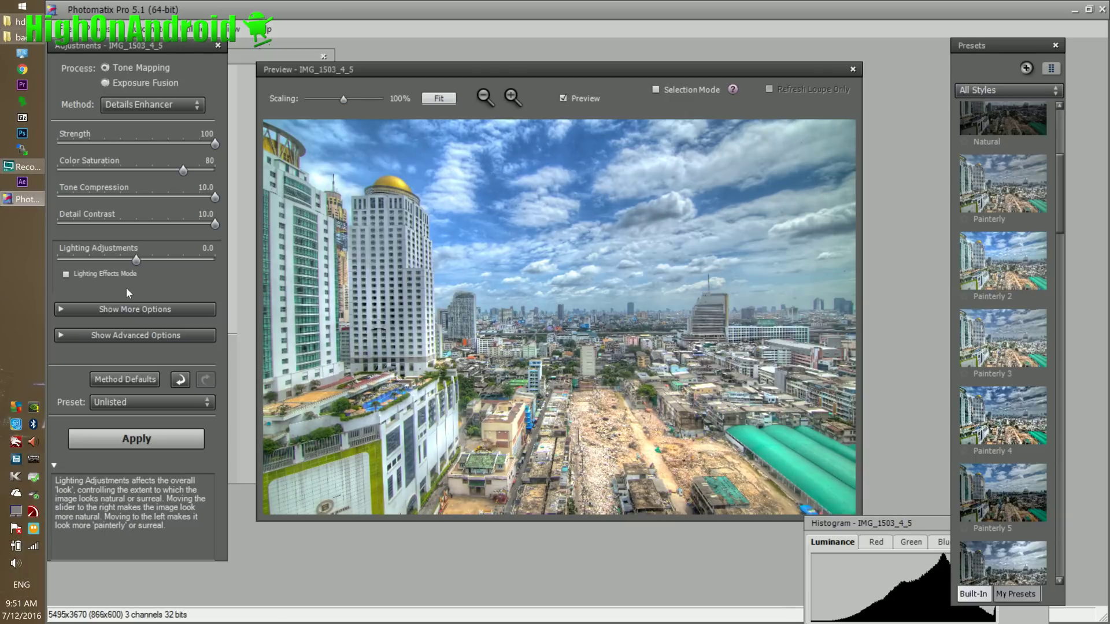
Reveal the More Options and Advanced Options sliders, checking the preview at 150%
left_click(135, 310)
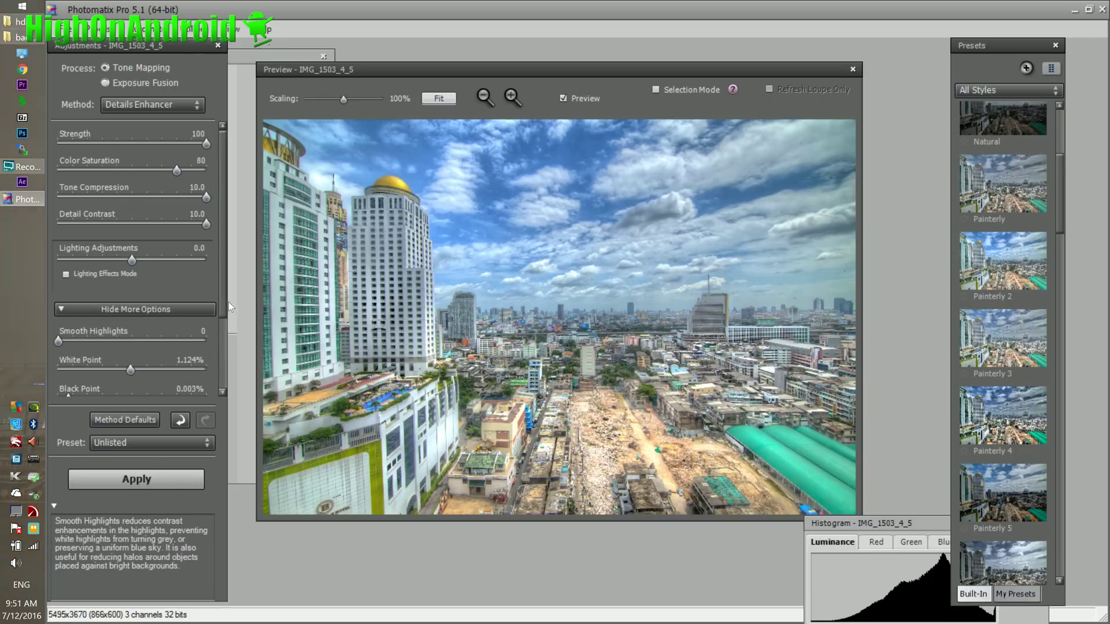
left_click_drag(225, 318, 217, 390)
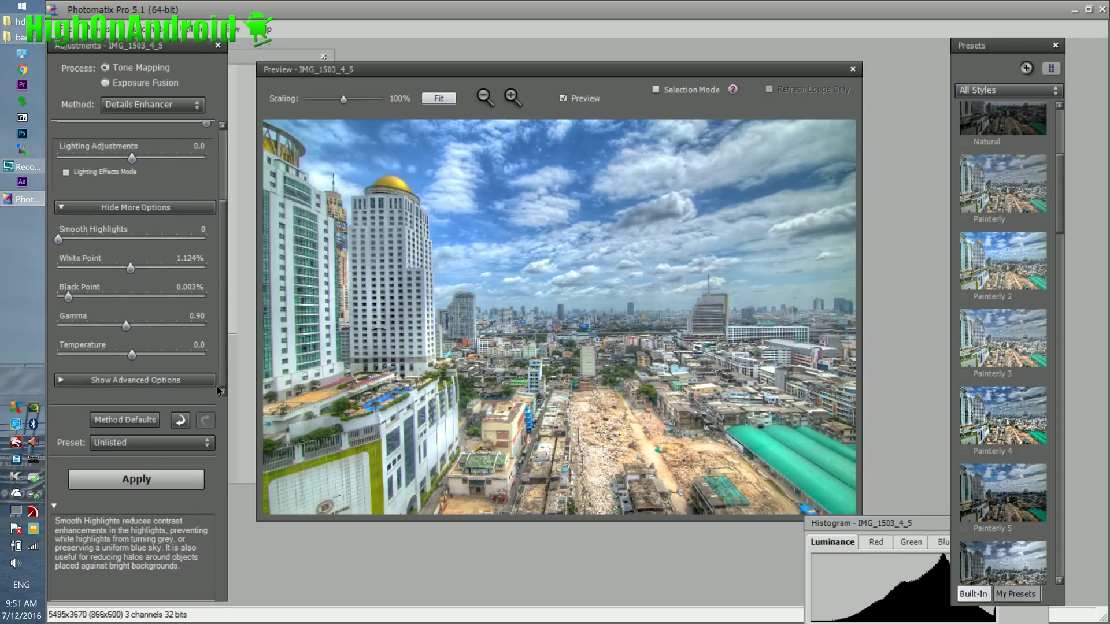
left_click(136, 380)
left_click_drag(343, 100, 382, 99)
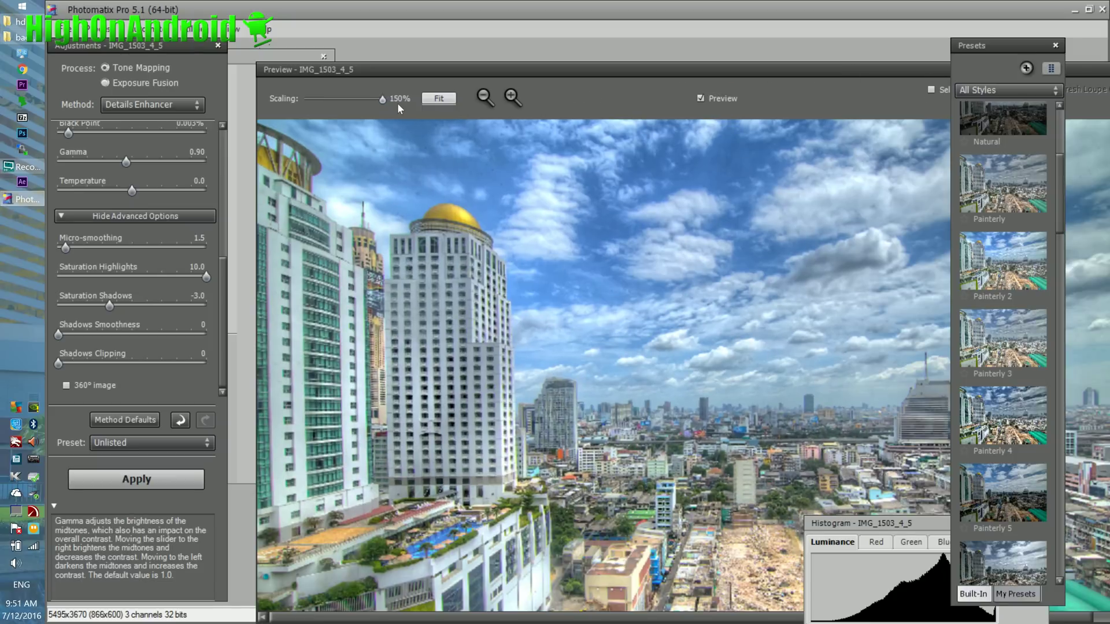
left_click_drag(382, 99, 343, 103)
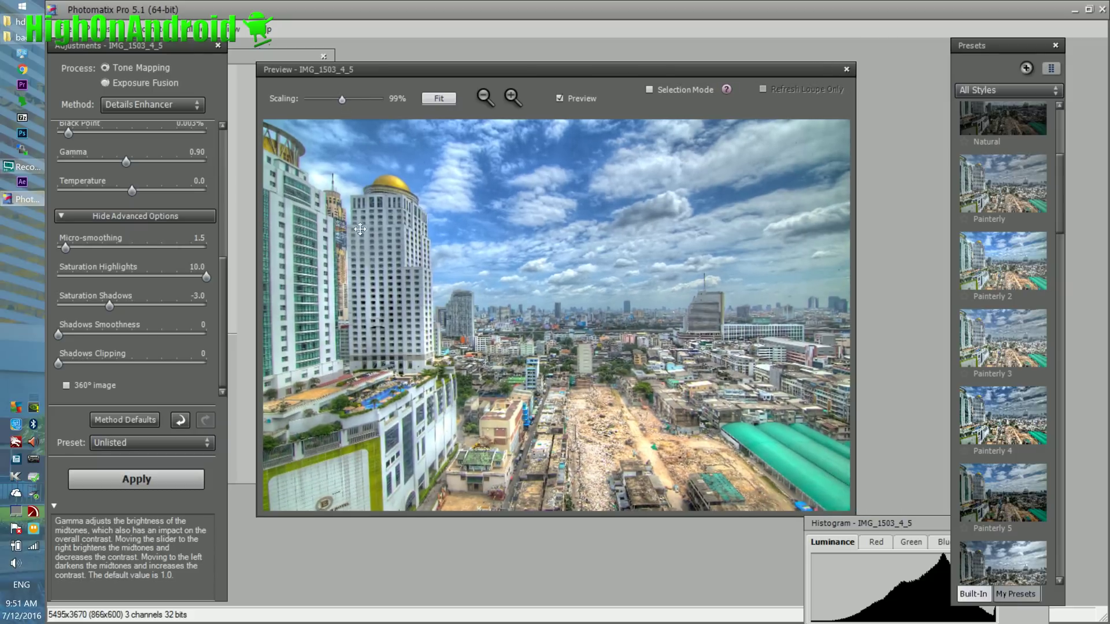
Save the current tone-mapping settings via Save Preset under the name NewPreset
left_click(160, 446)
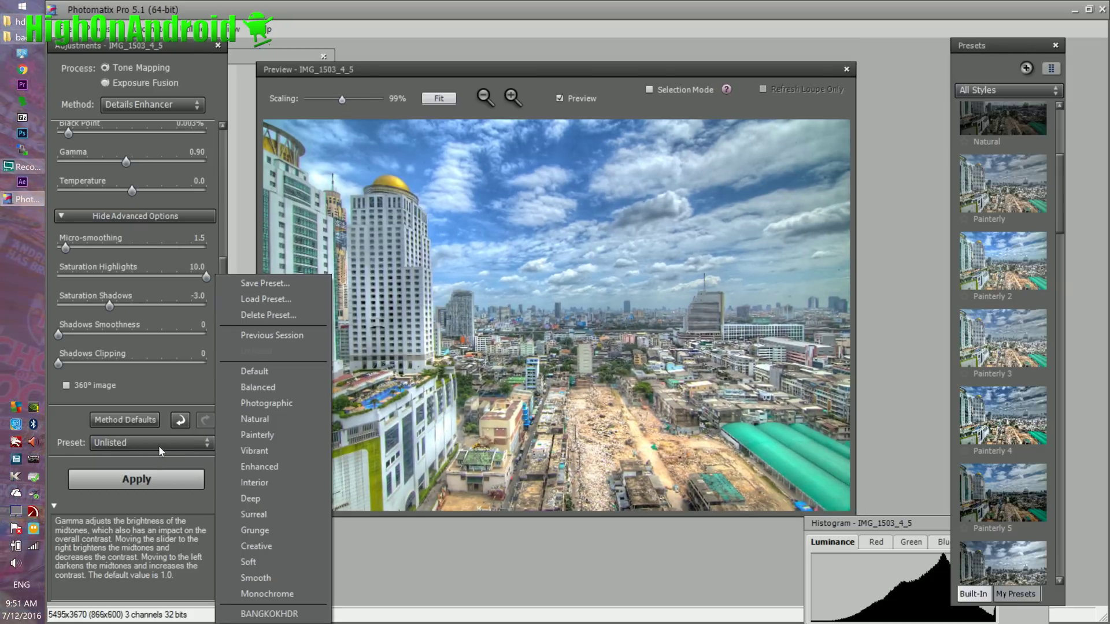
left_click(286, 285)
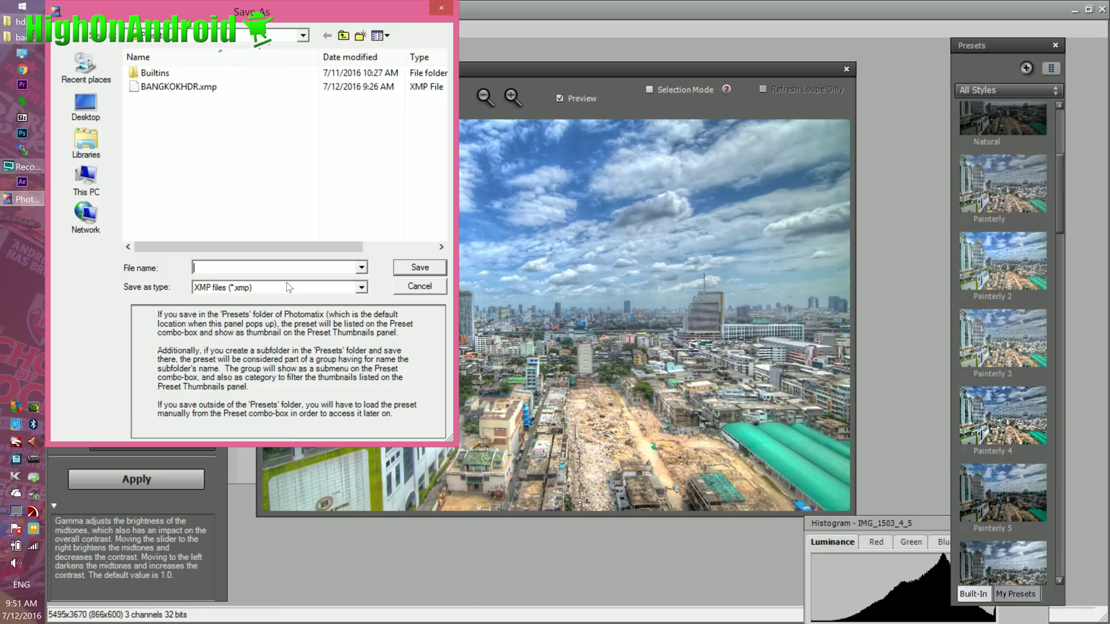
type("new")
key("BackSpace")
key("BackSpace")
key("BackSpace")
type("NewPreset")
key("Return")
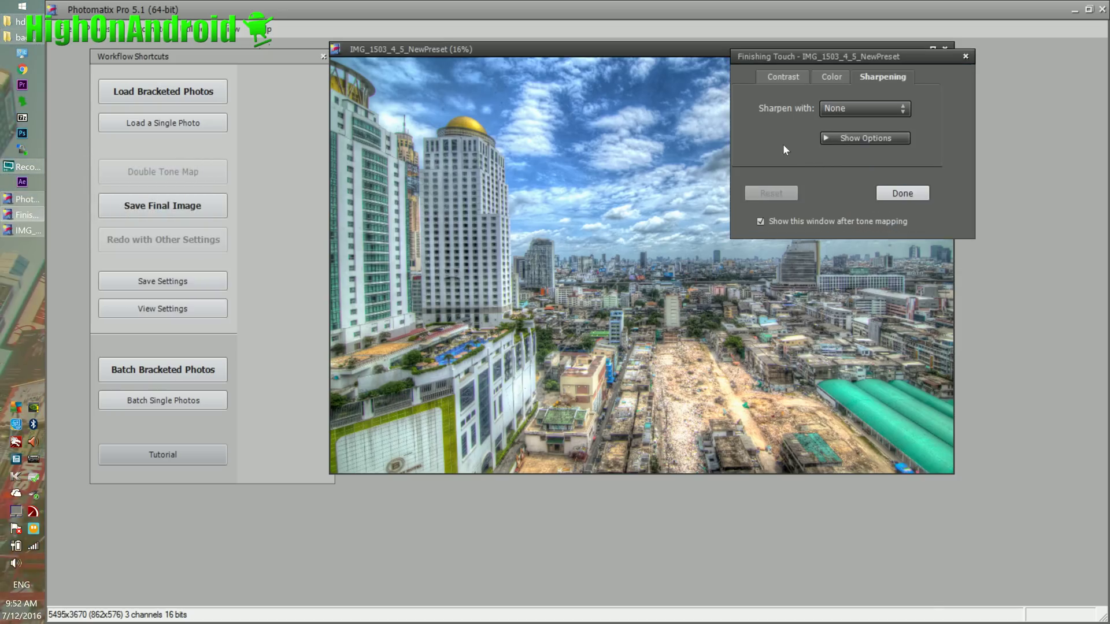
Set yellow saturation to +100 and green saturation to -4
left_click_drag(799, 58, 934, 62)
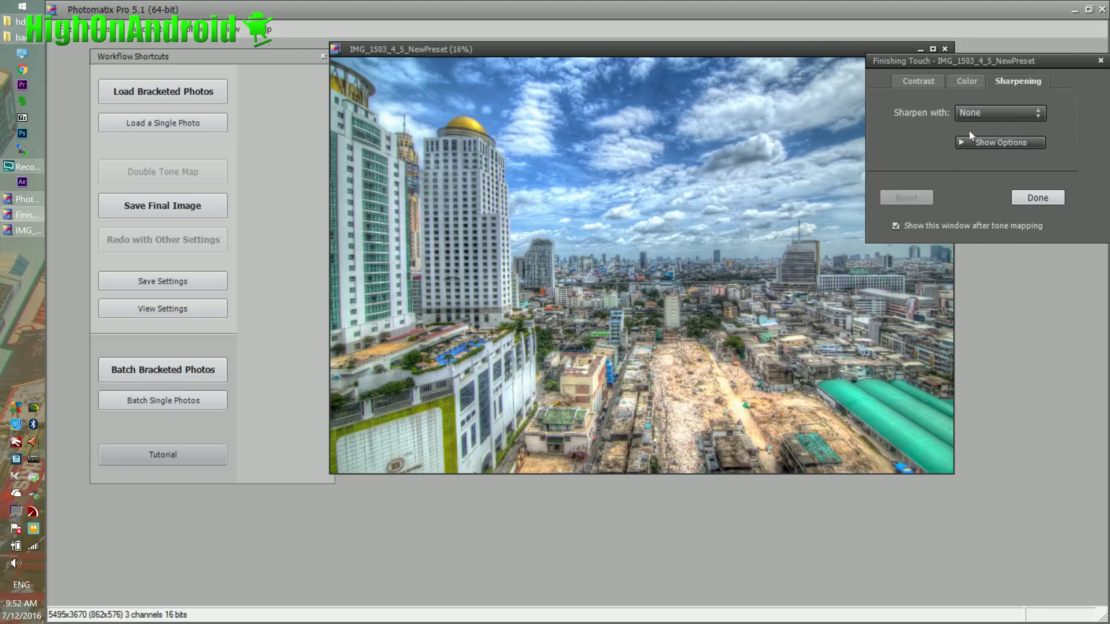
left_click(967, 81)
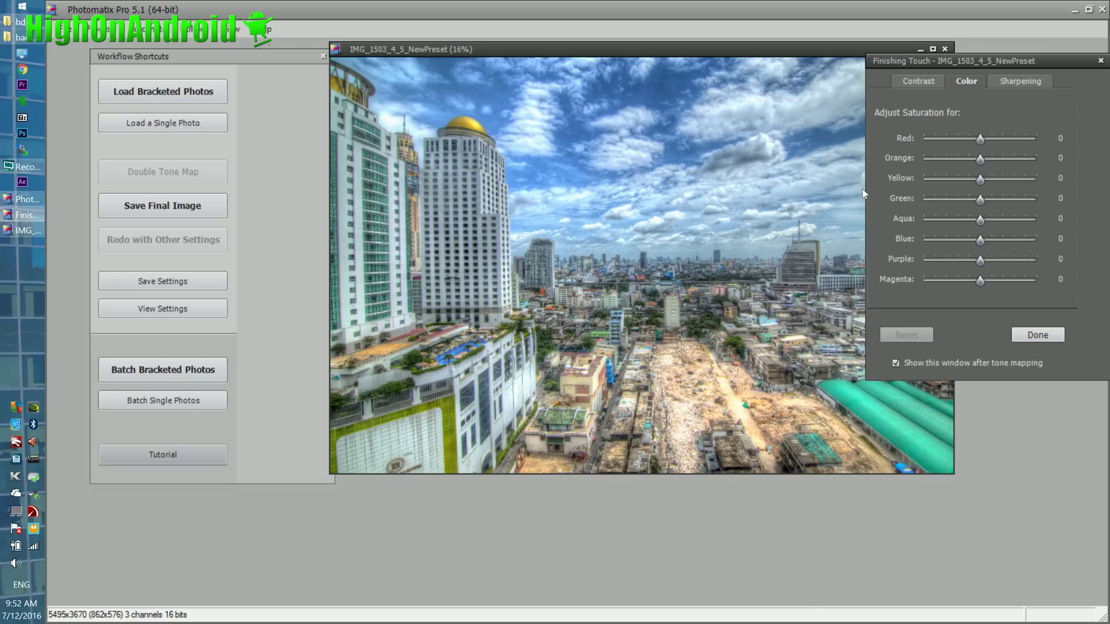
left_click_drag(982, 181, 1065, 182)
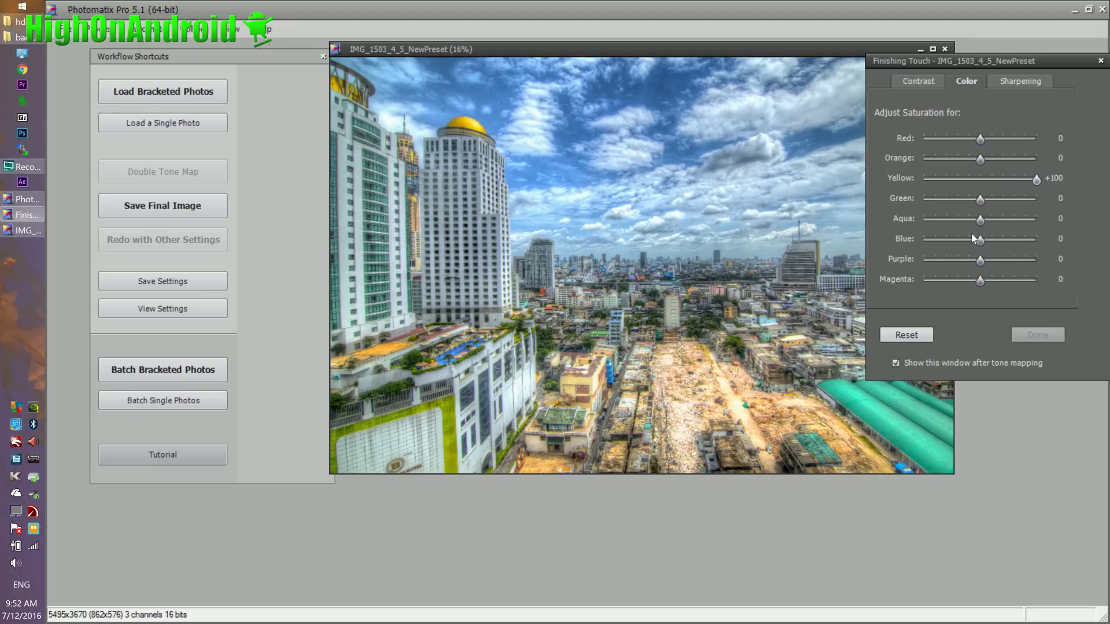
left_click_drag(1008, 181, 1056, 182)
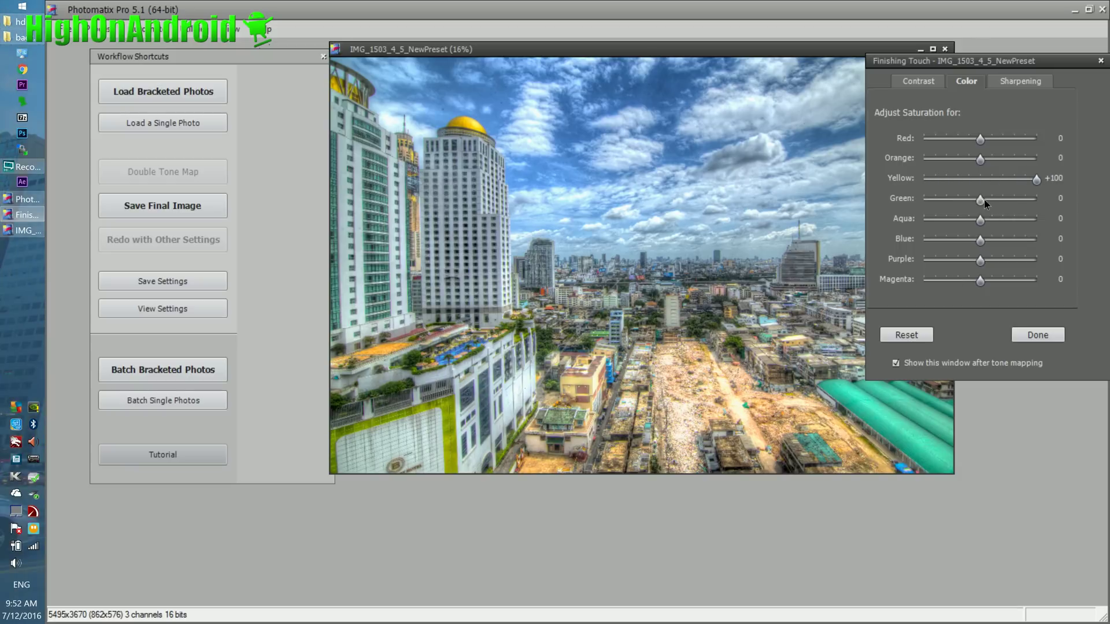
left_click_drag(984, 199, 1045, 205)
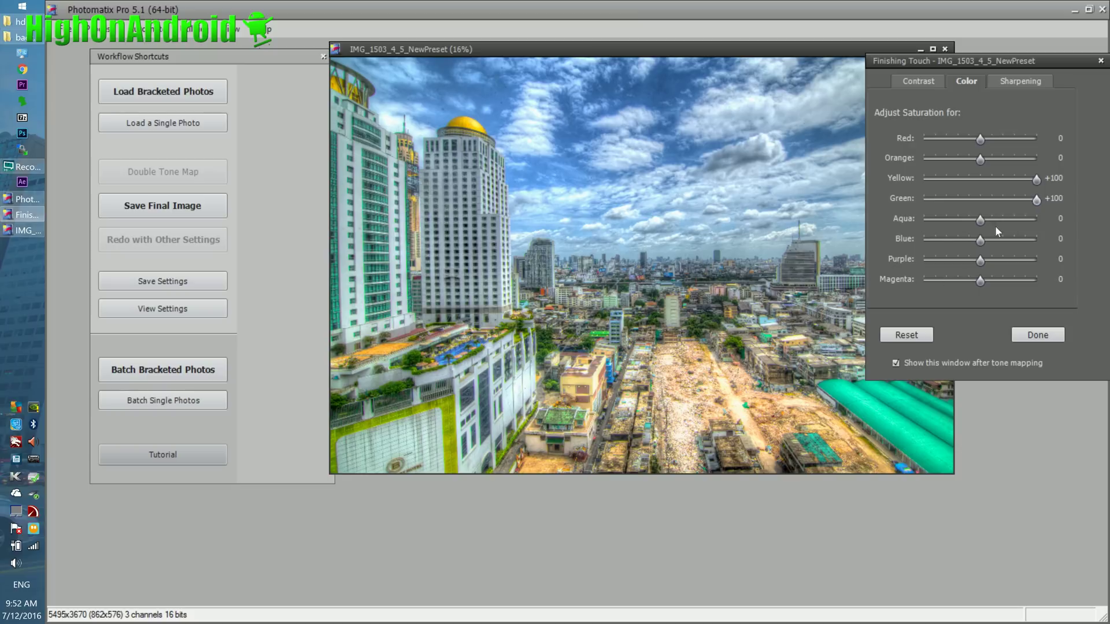
left_click_drag(1033, 200, 984, 179)
Apply Mild Sharpening and accept the Finishing Touch settings
left_click(1020, 81)
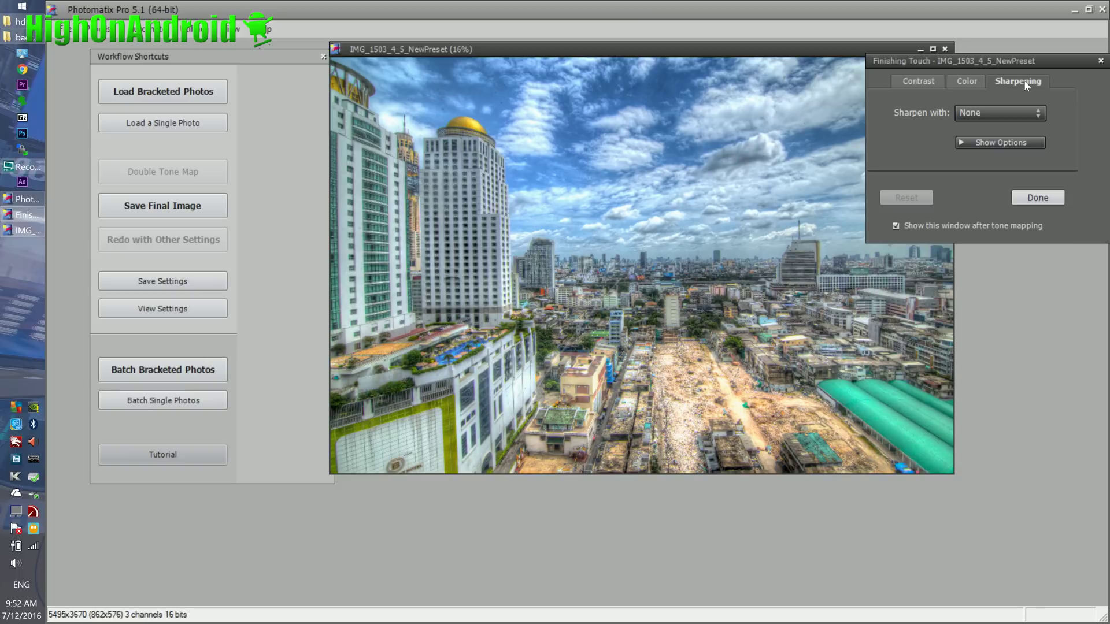
left_click(976, 116)
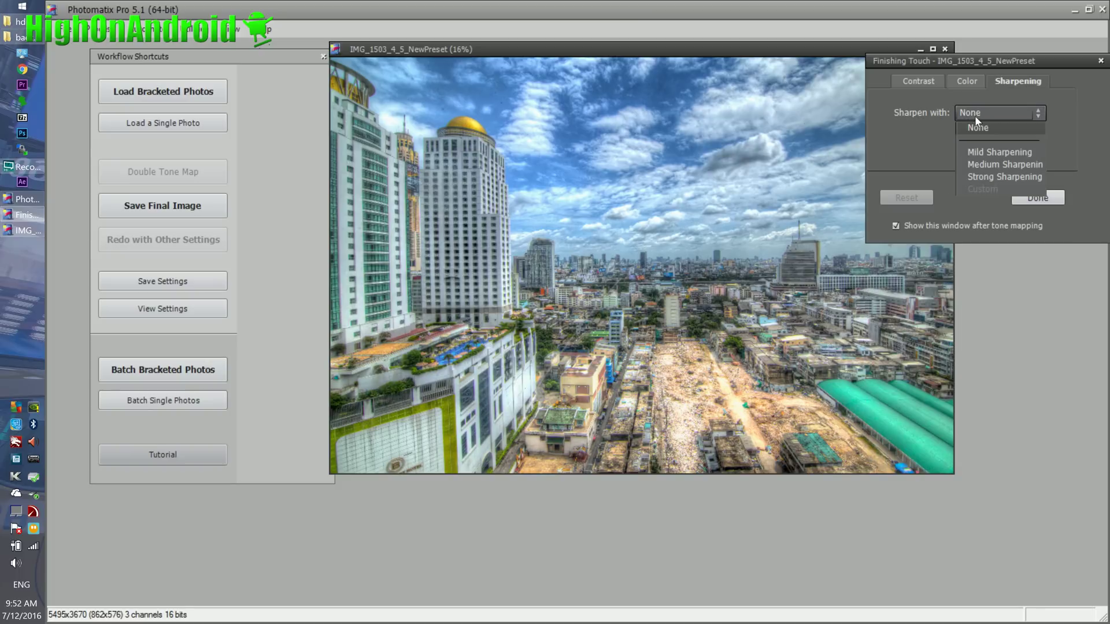
left_click(985, 152)
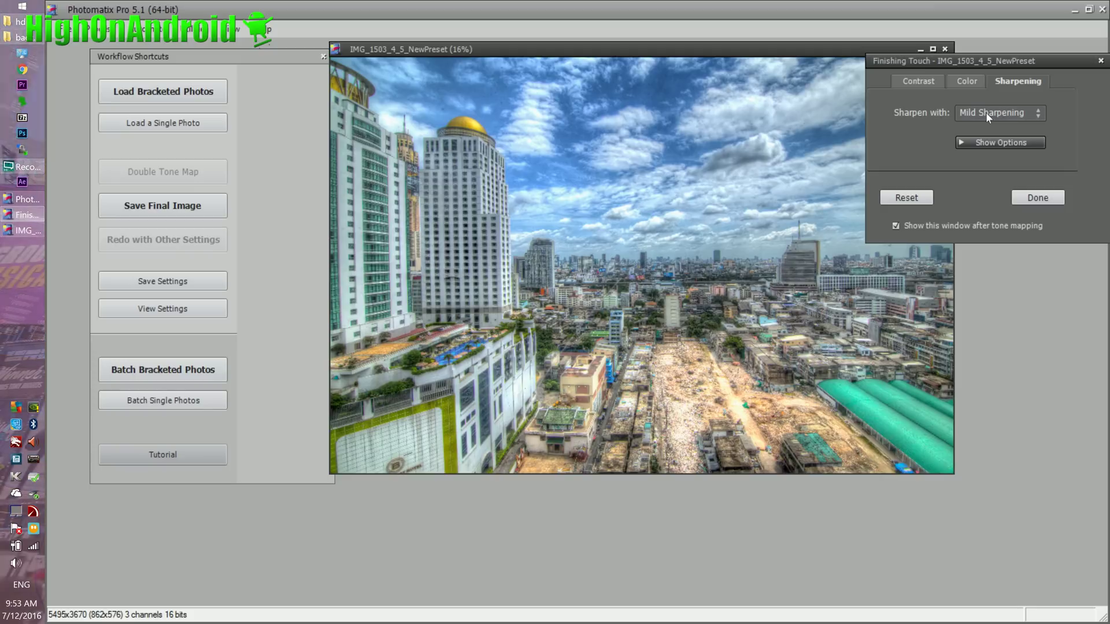
left_click(986, 113)
left_click(994, 176)
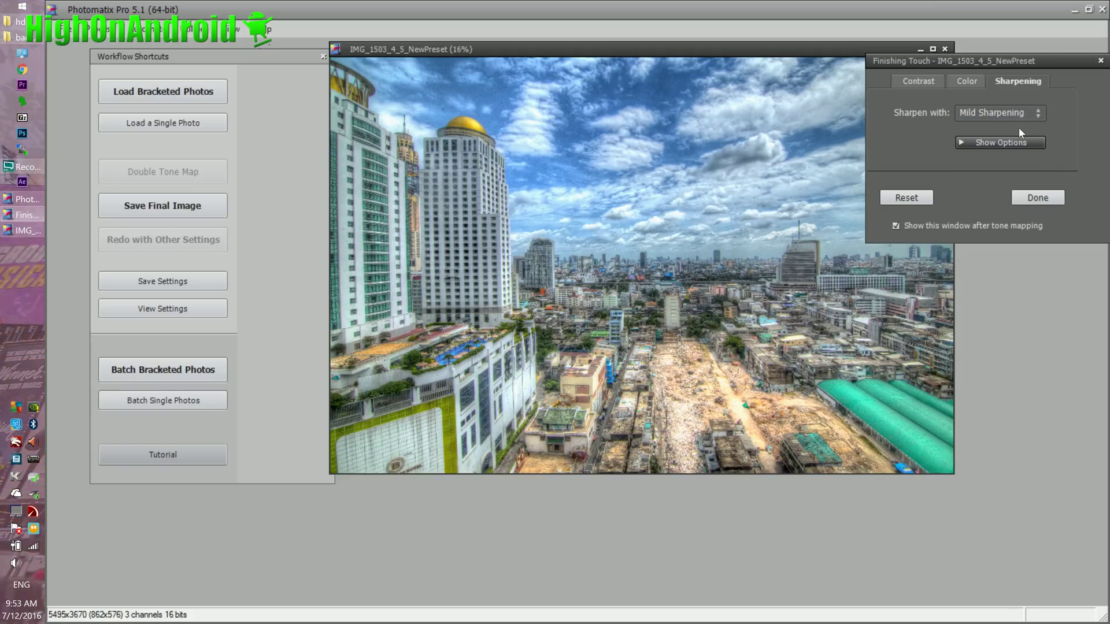
left_click(1005, 115)
left_click(1002, 128)
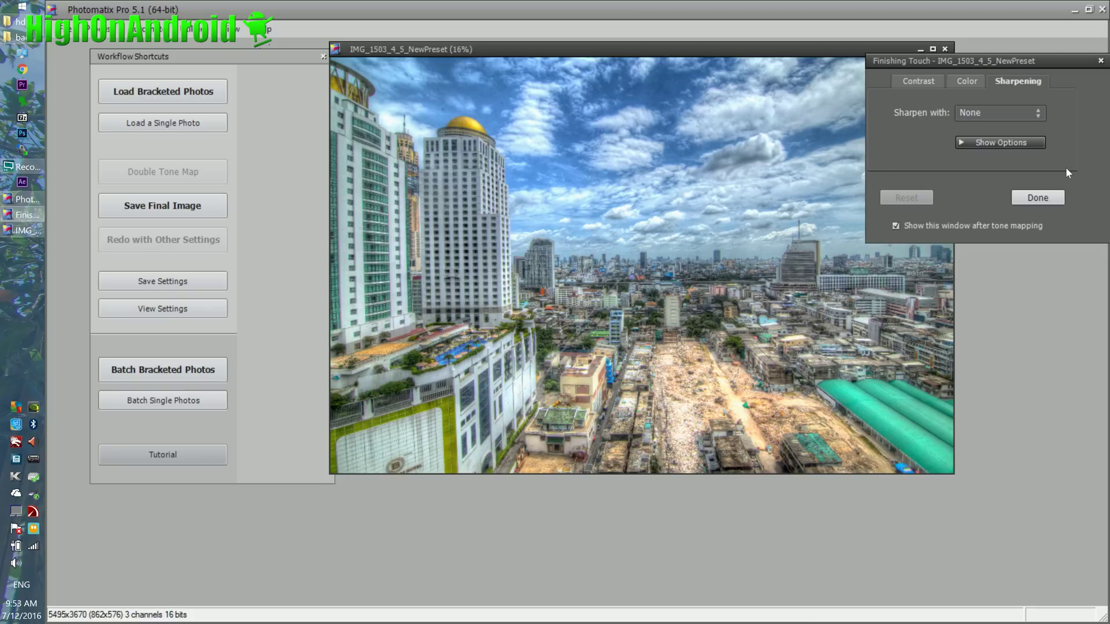
left_click(1032, 113)
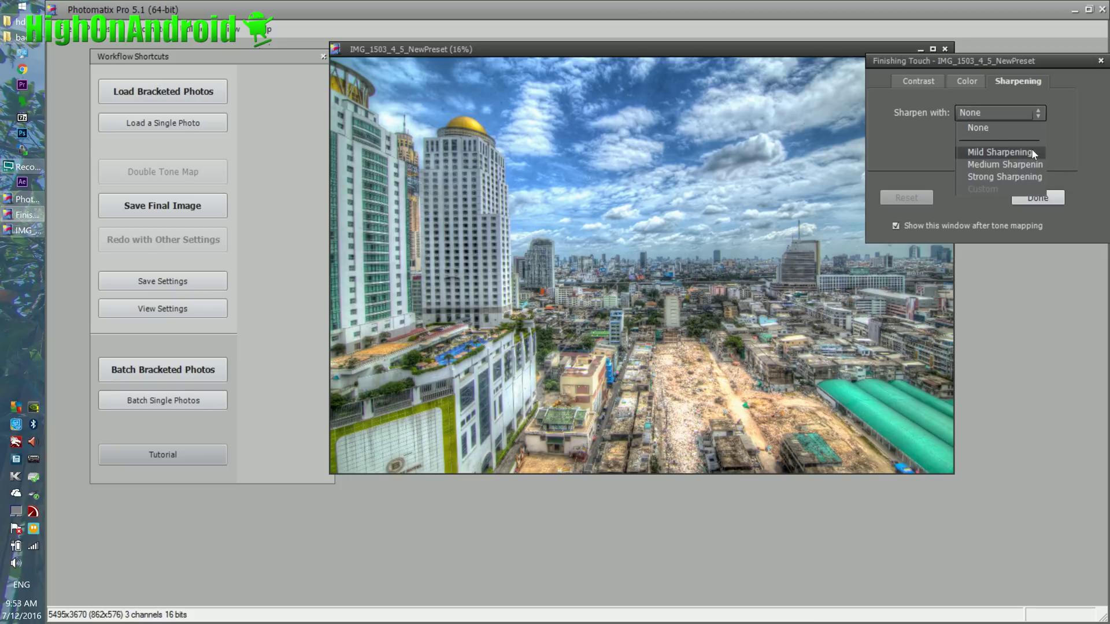
left_click(1031, 148)
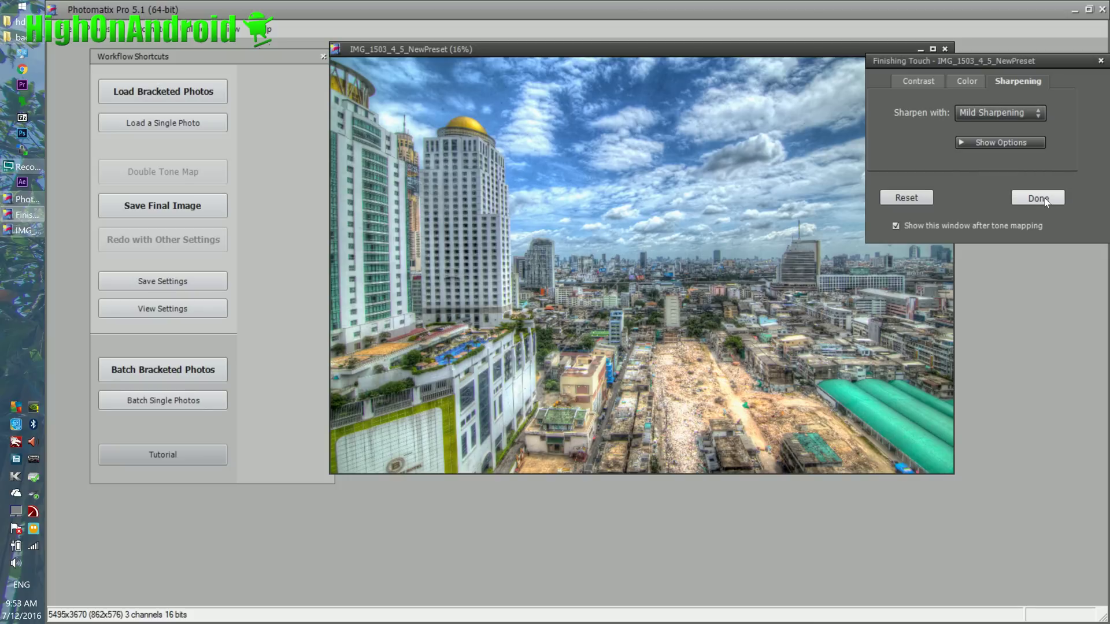
left_click(1038, 197)
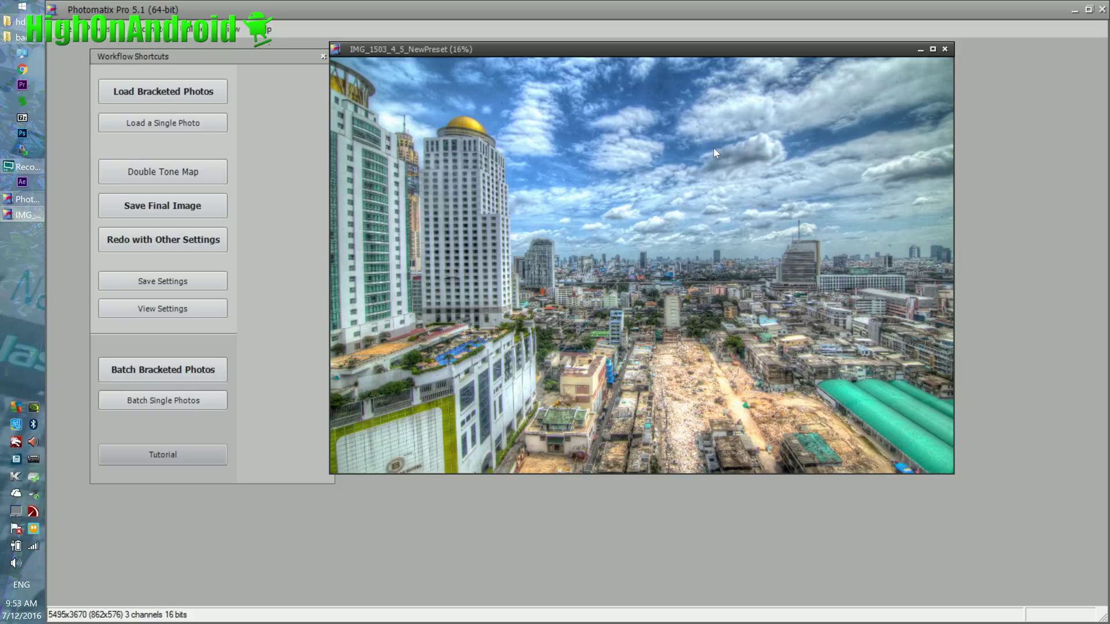
Save the tone-mapped image to Pictures as JPEG IMG_1503_4_5_NewPreset.jpg, close it, and show the desktop
left_click_drag(549, 55, 567, 113)
left_click(962, 107)
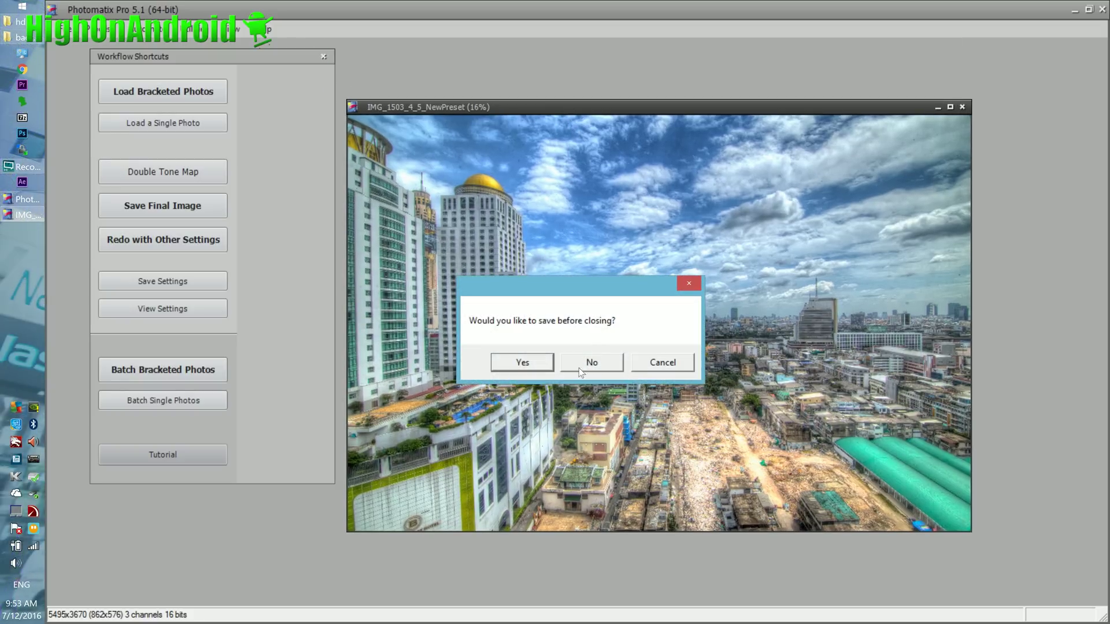
left_click(542, 368)
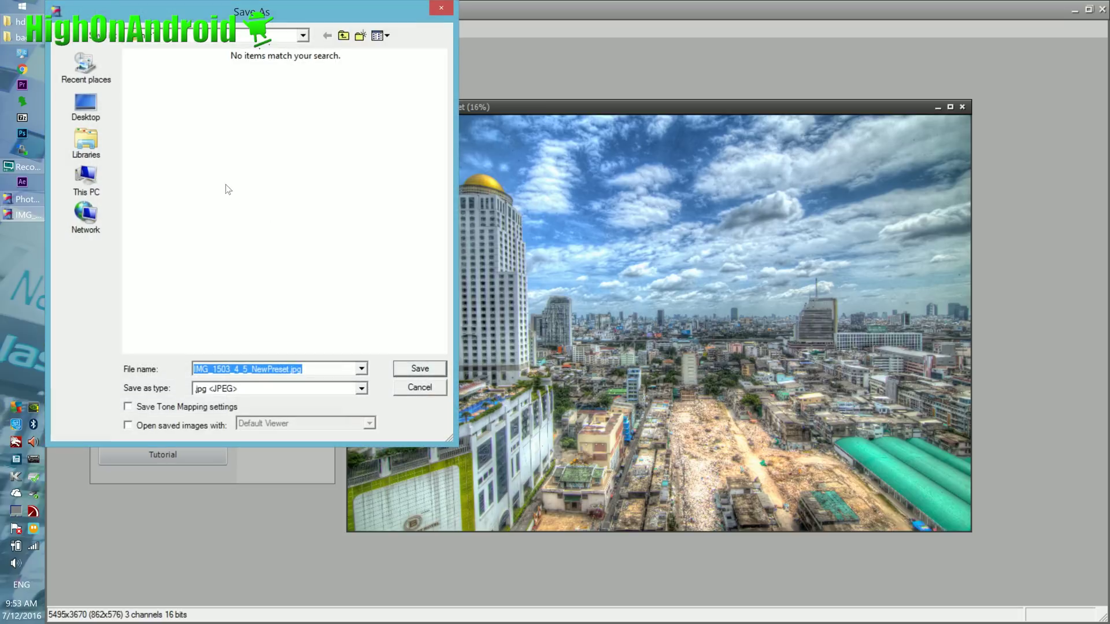
left_click(102, 182)
double_click(208, 237)
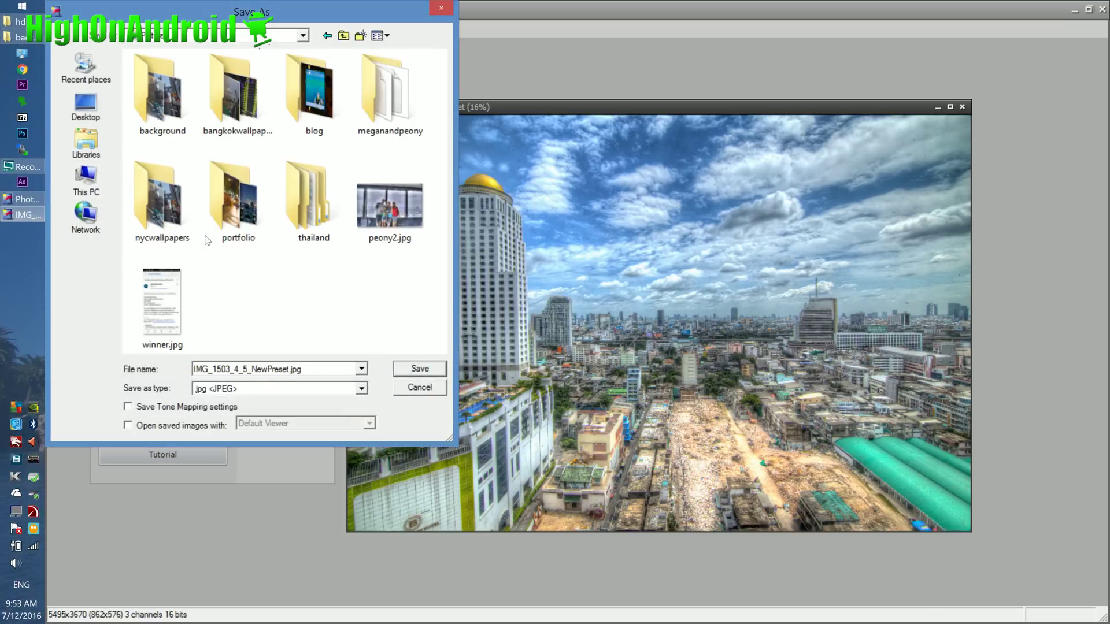
left_click(420, 368)
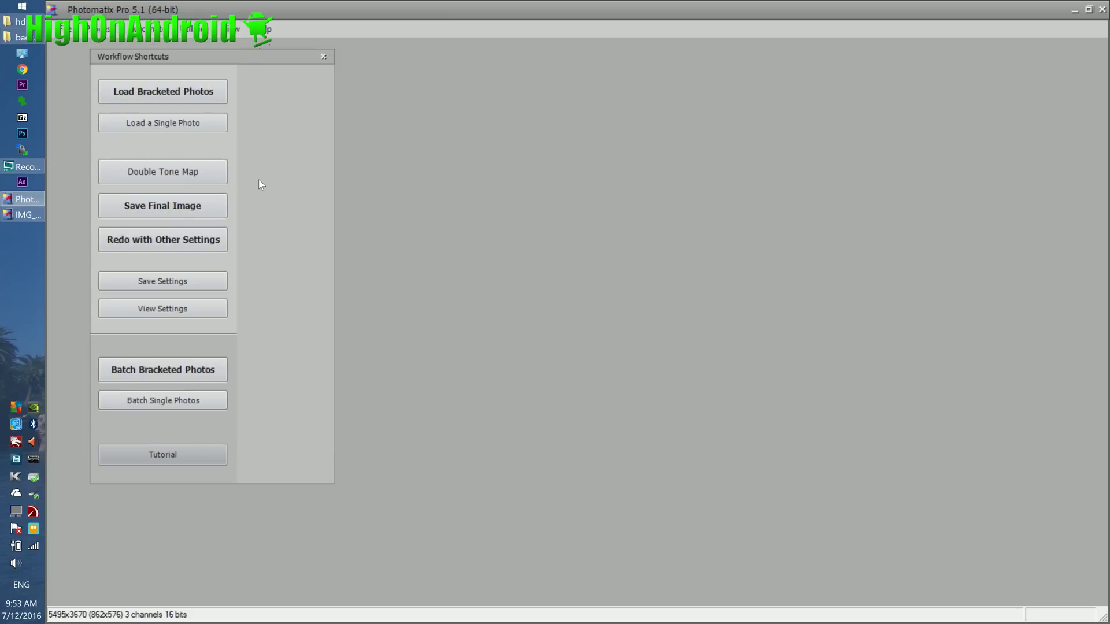
key("super+d")
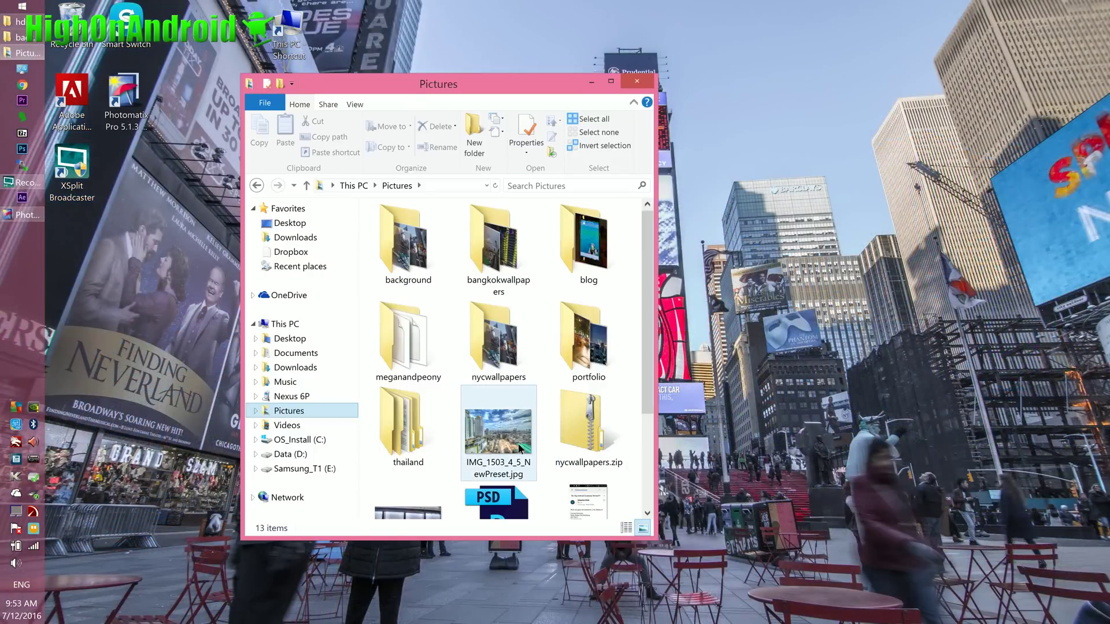
View the saved HDR JPEG, then confirm hdr1's 1,353 CR2 photos total 28.7 GB
left_click(516, 445)
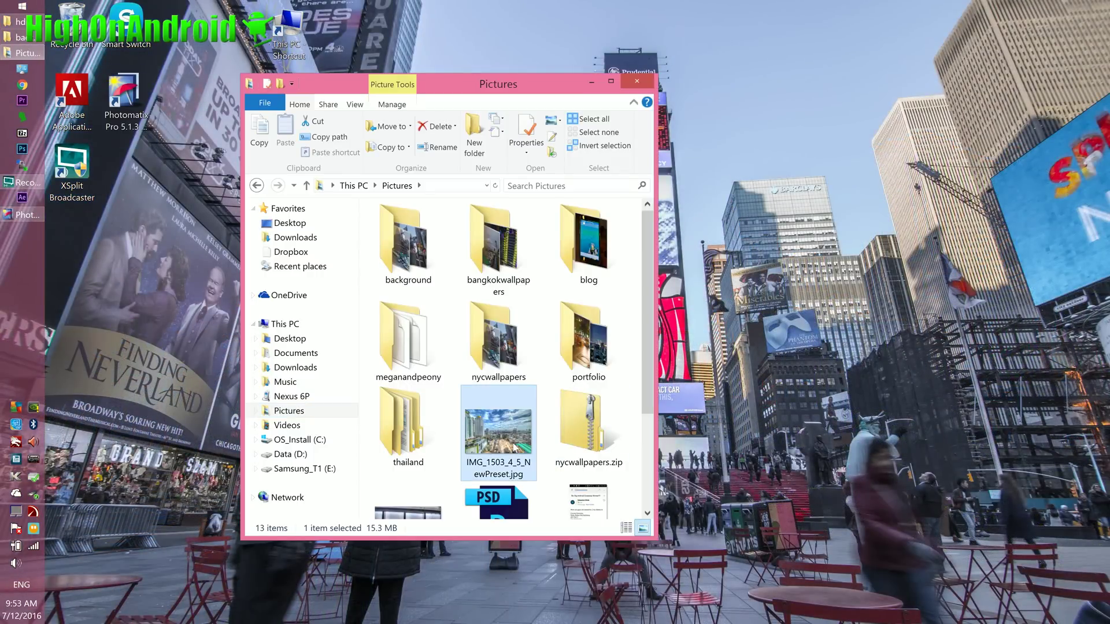
double_click(509, 435)
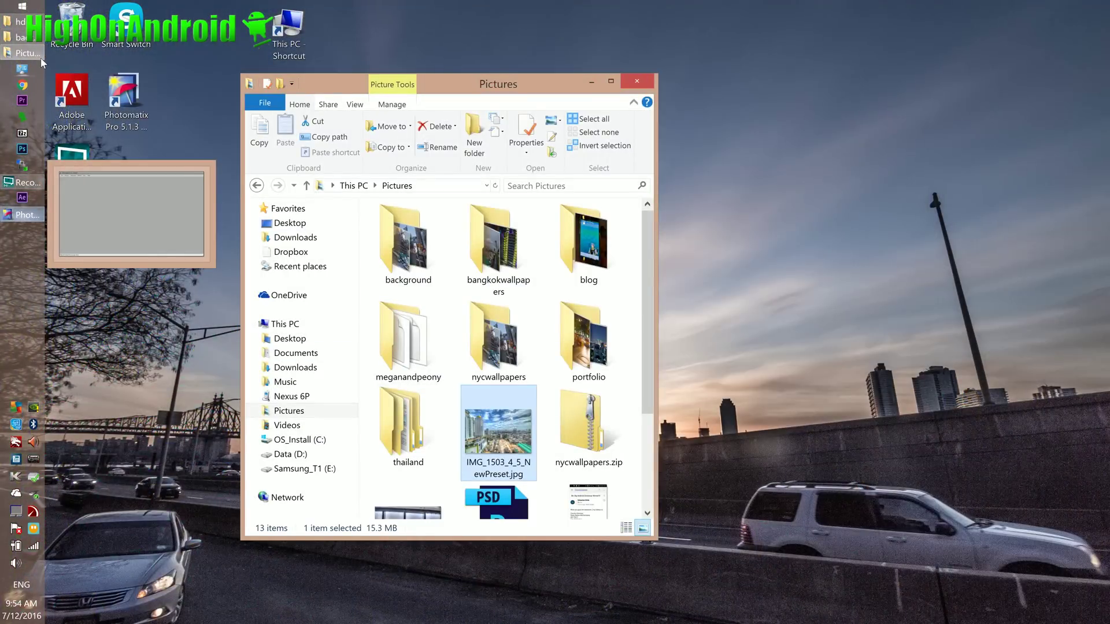
left_click(20, 22)
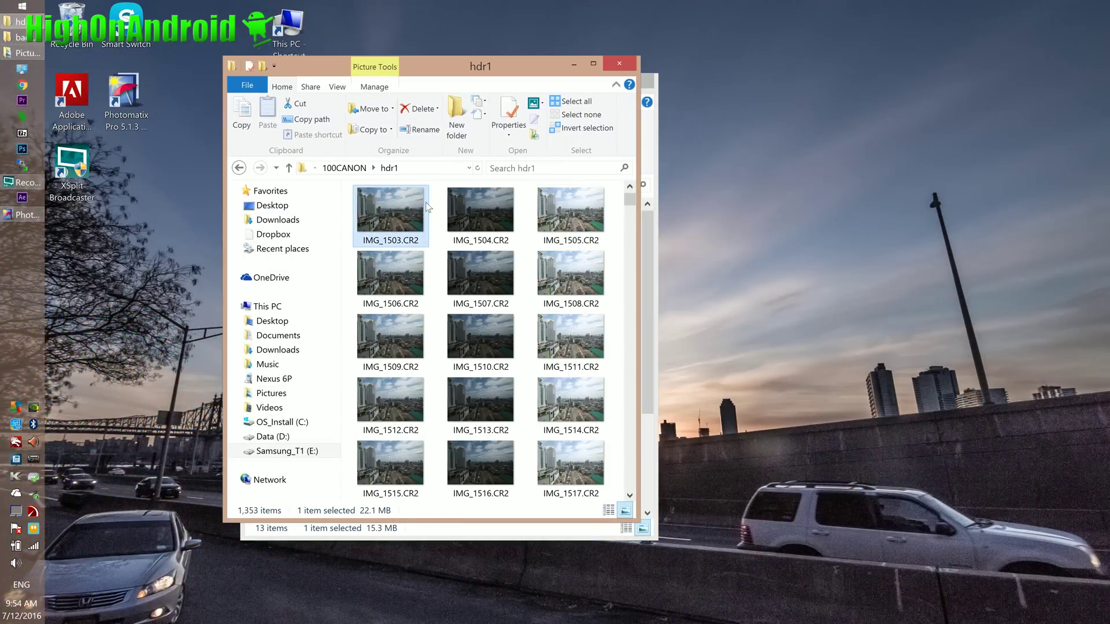
left_click_drag(630, 200, 652, 507)
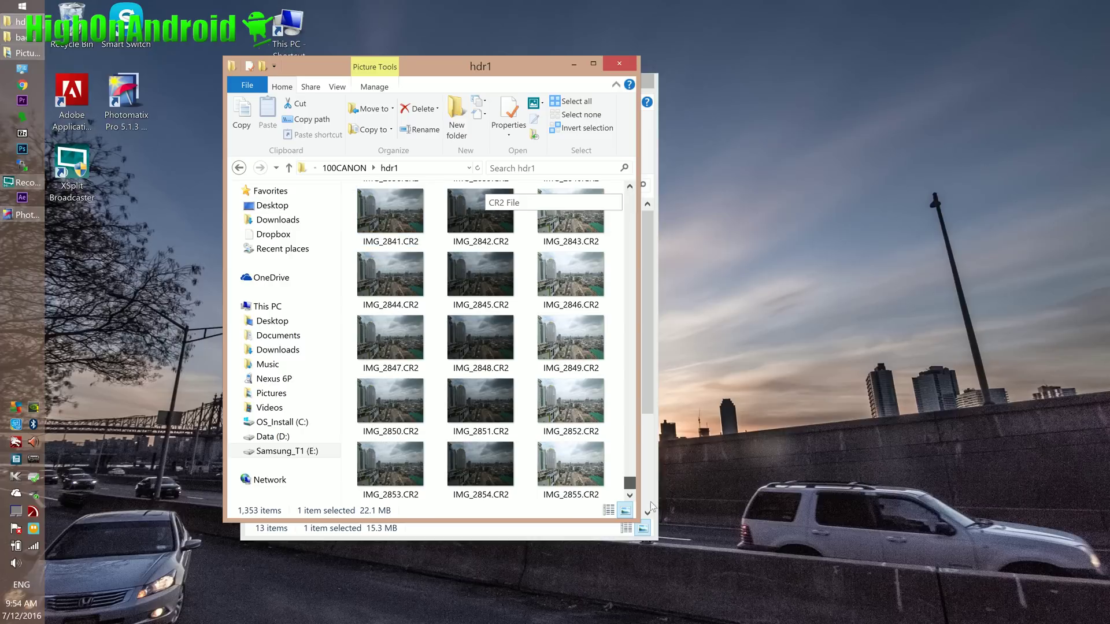
key("ctrl+a")
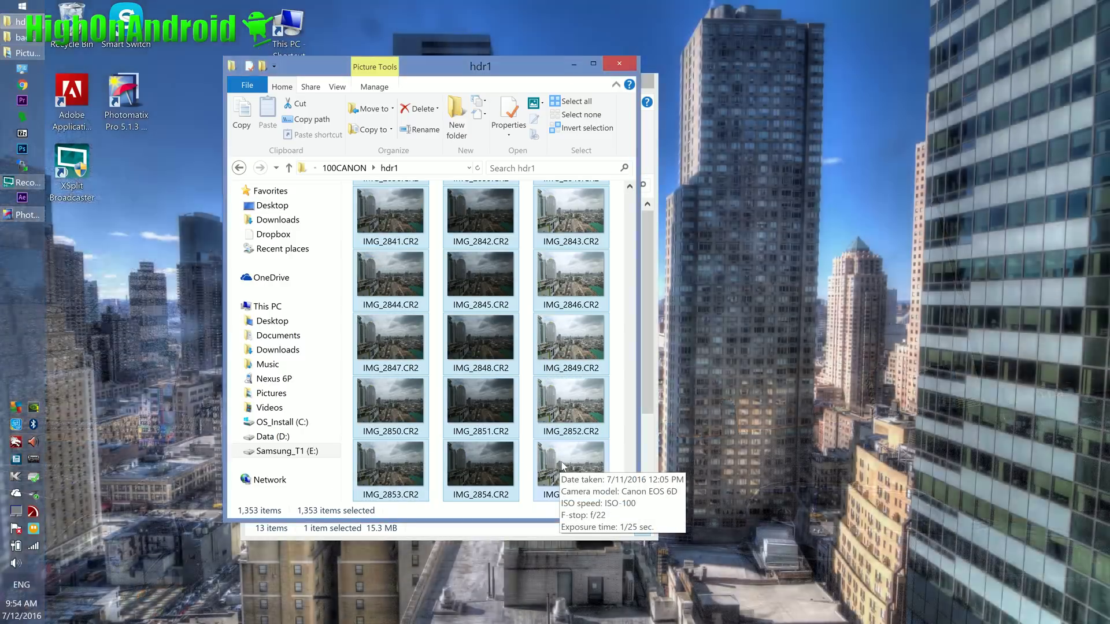
right_click(562, 465)
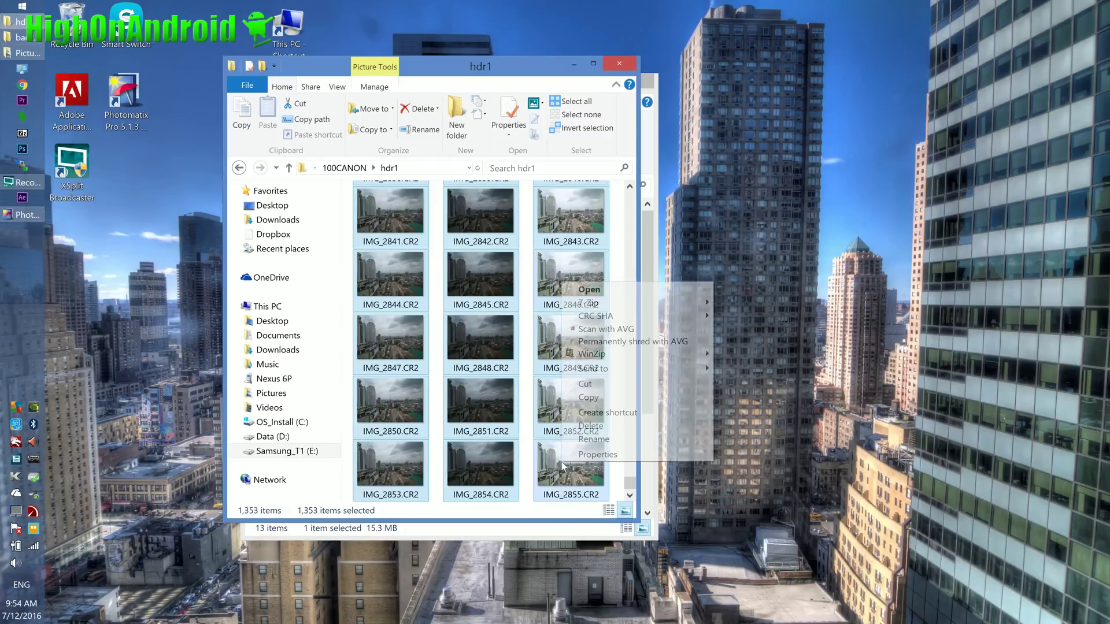
left_click(584, 456)
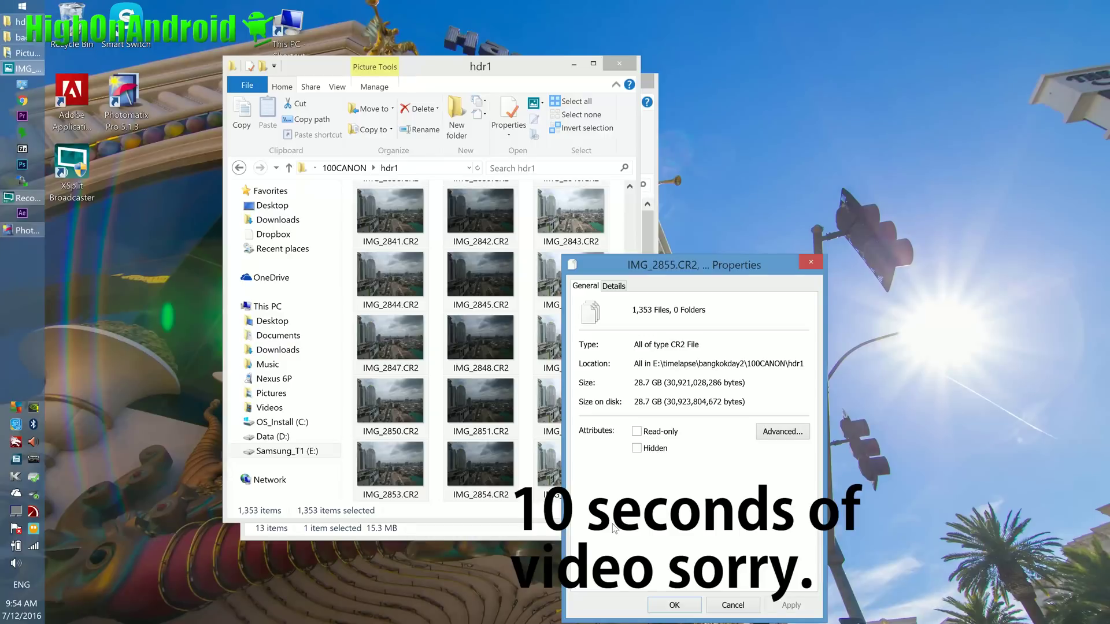
key("Escape")
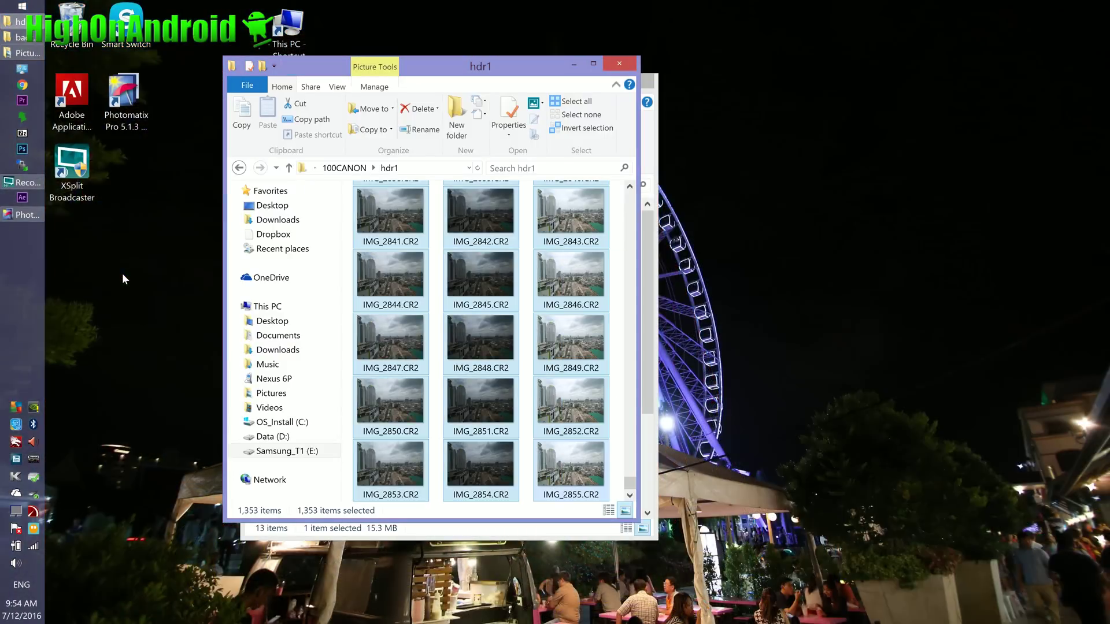
left_click(37, 217)
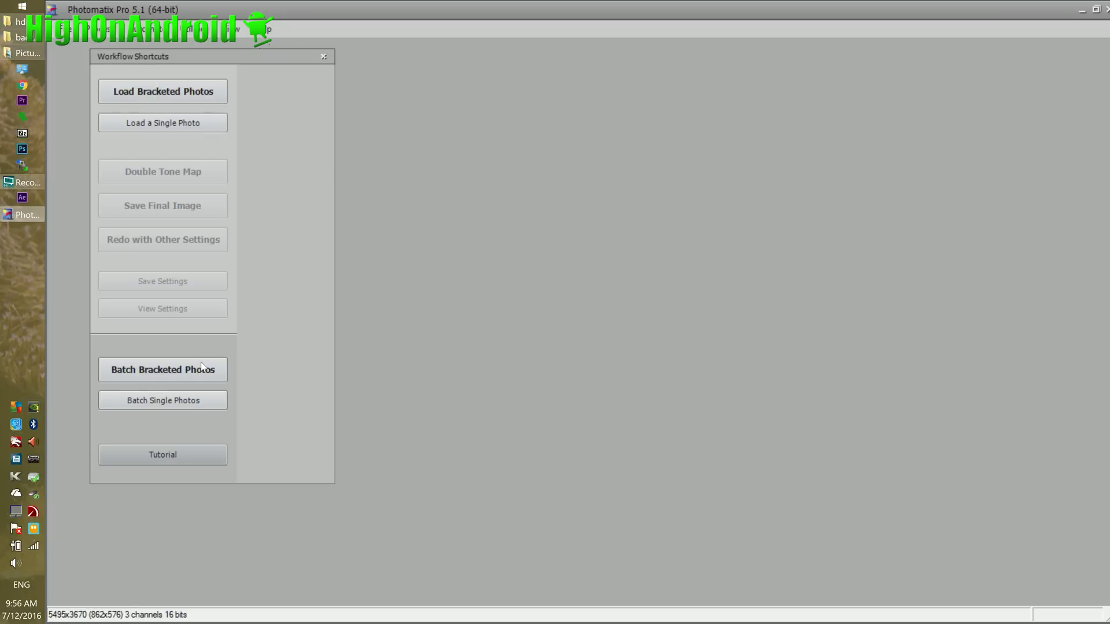
Start a bracketed-photo batch using the hdr1 folder as its source
left_click(202, 369)
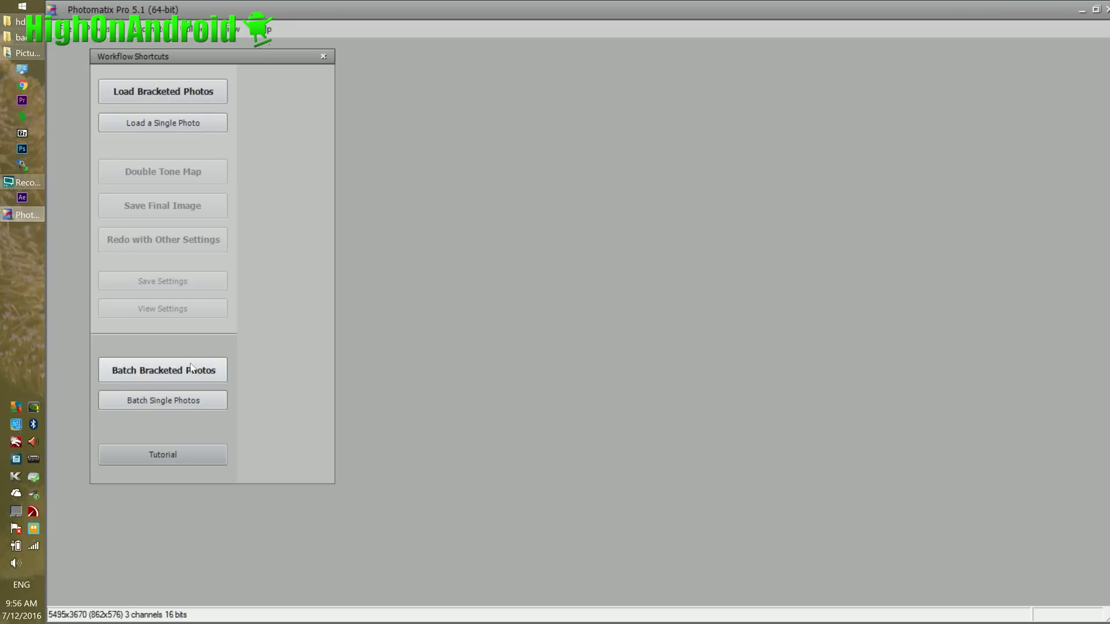
left_click(20, 21)
left_click(573, 64)
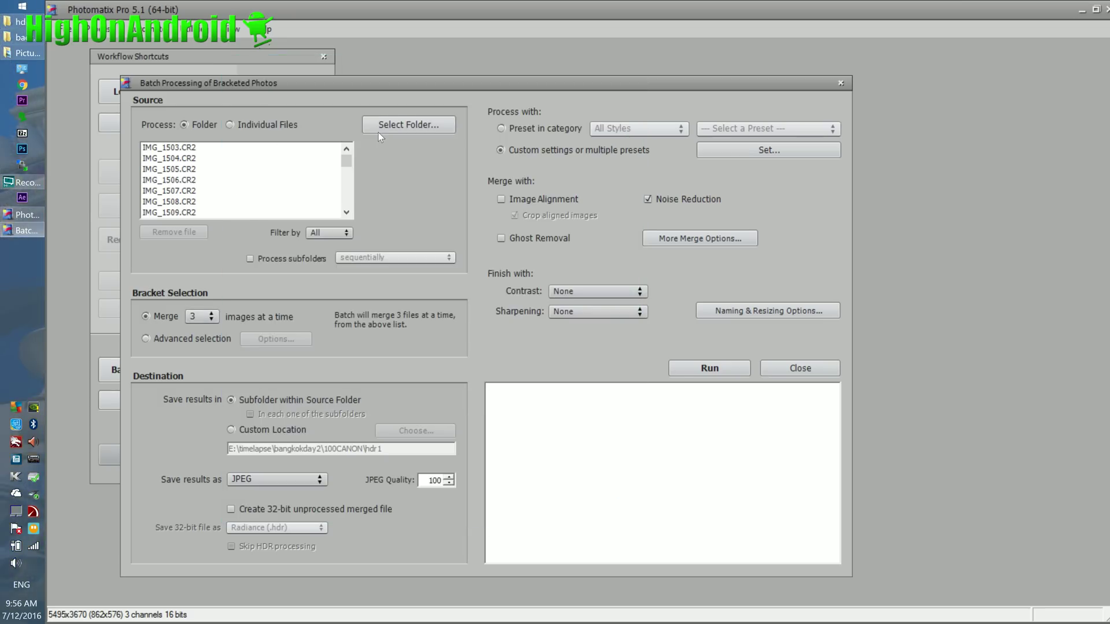
left_click(378, 128)
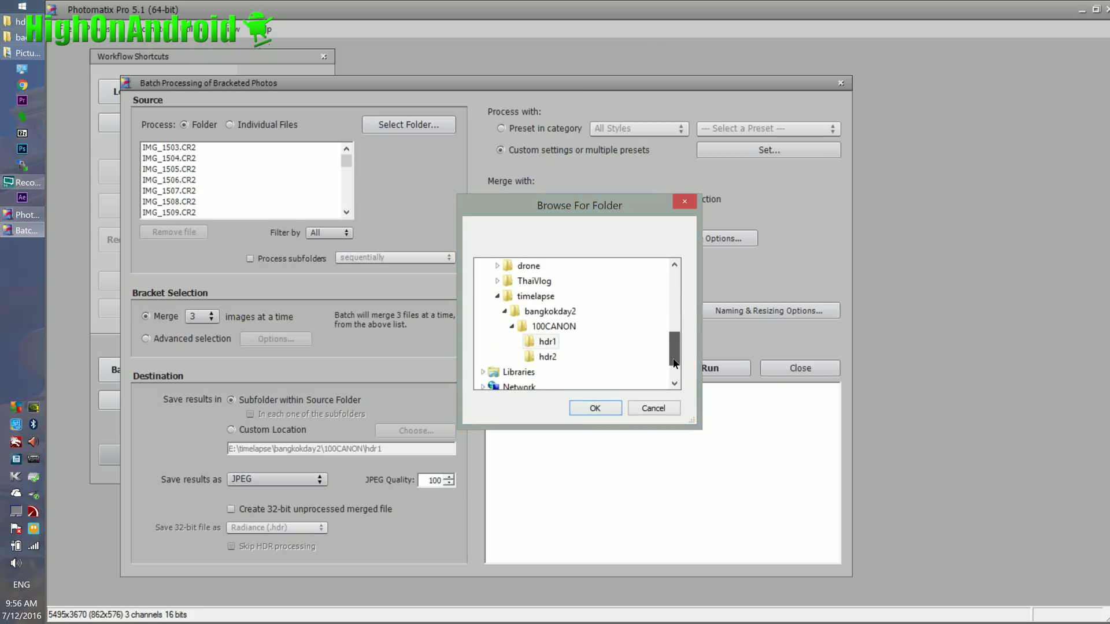
left_click(580, 408)
left_click(20, 21)
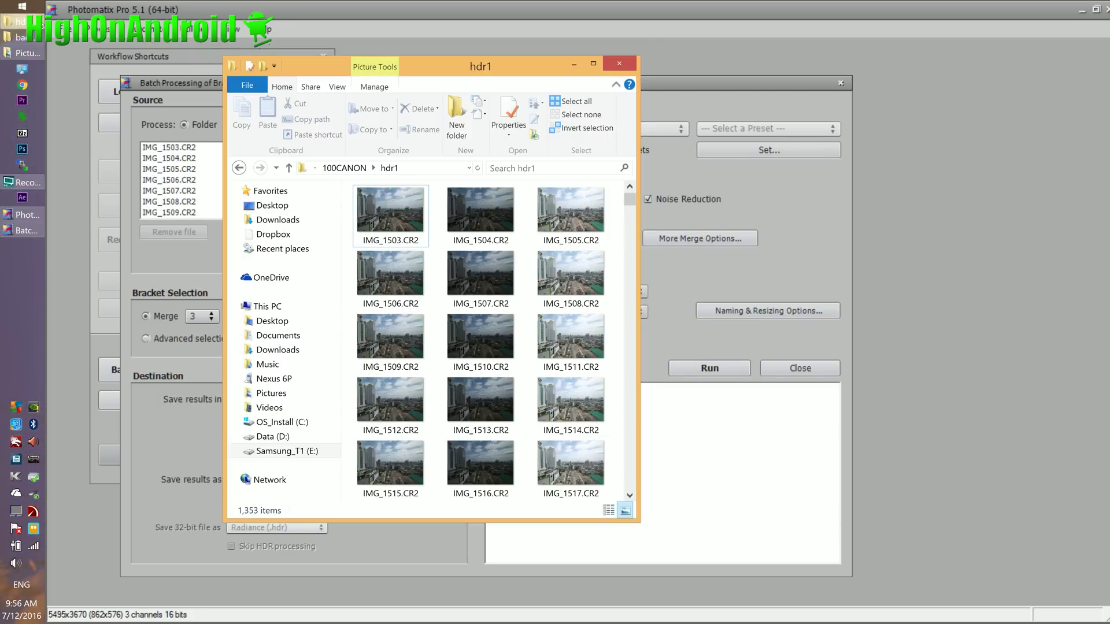
left_click(21, 21)
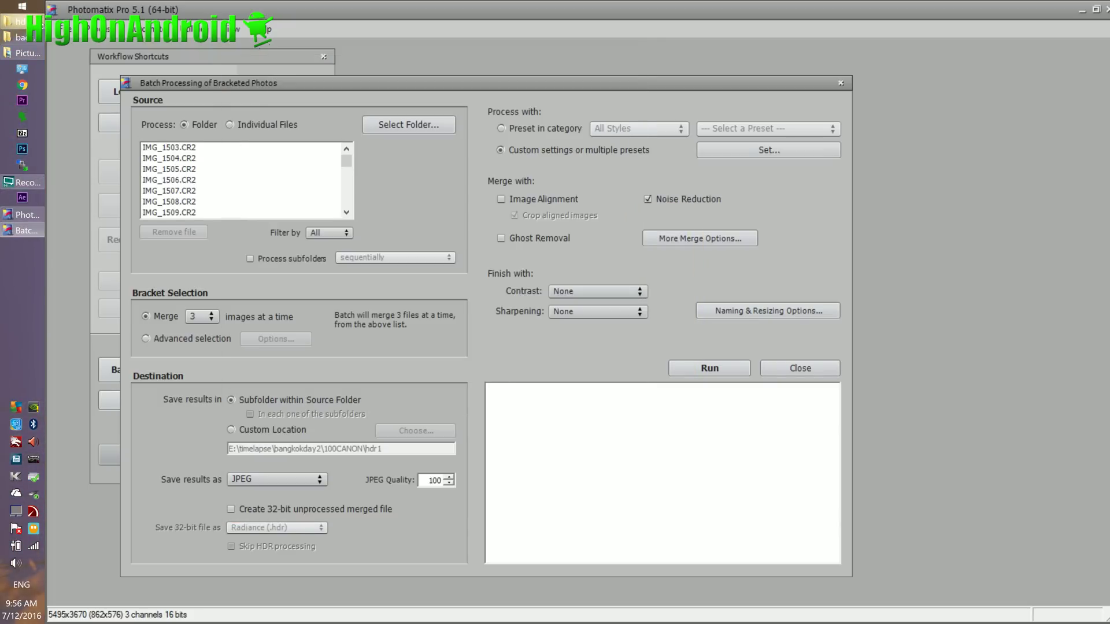
Keep the batch merging 3 images at a time and saving results as JPEG
left_click(210, 316)
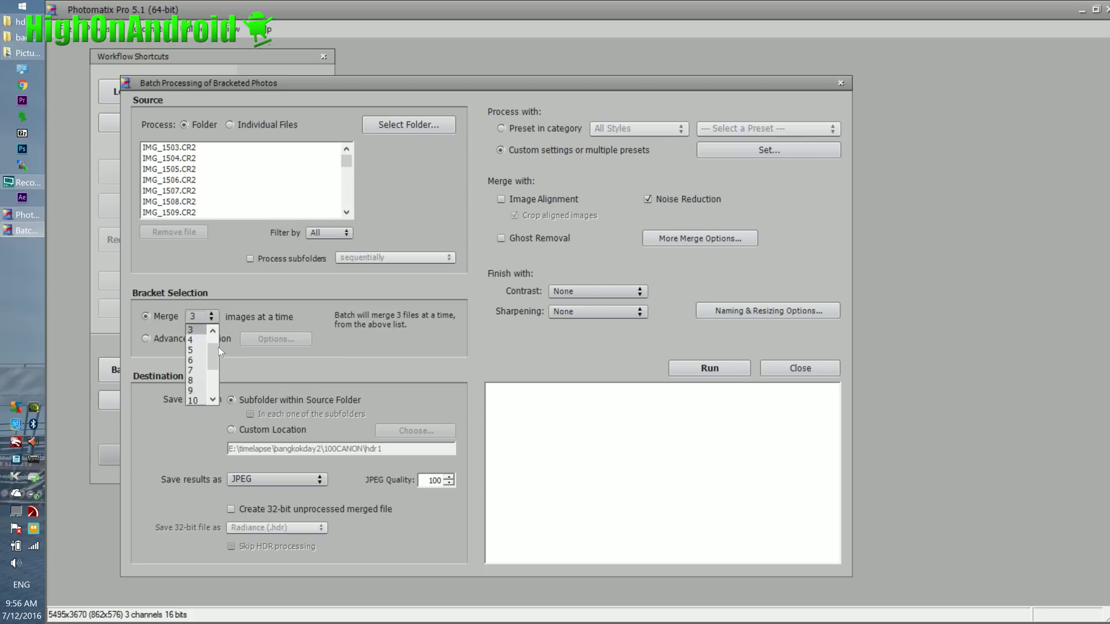
scroll(217, 351, "up", 1)
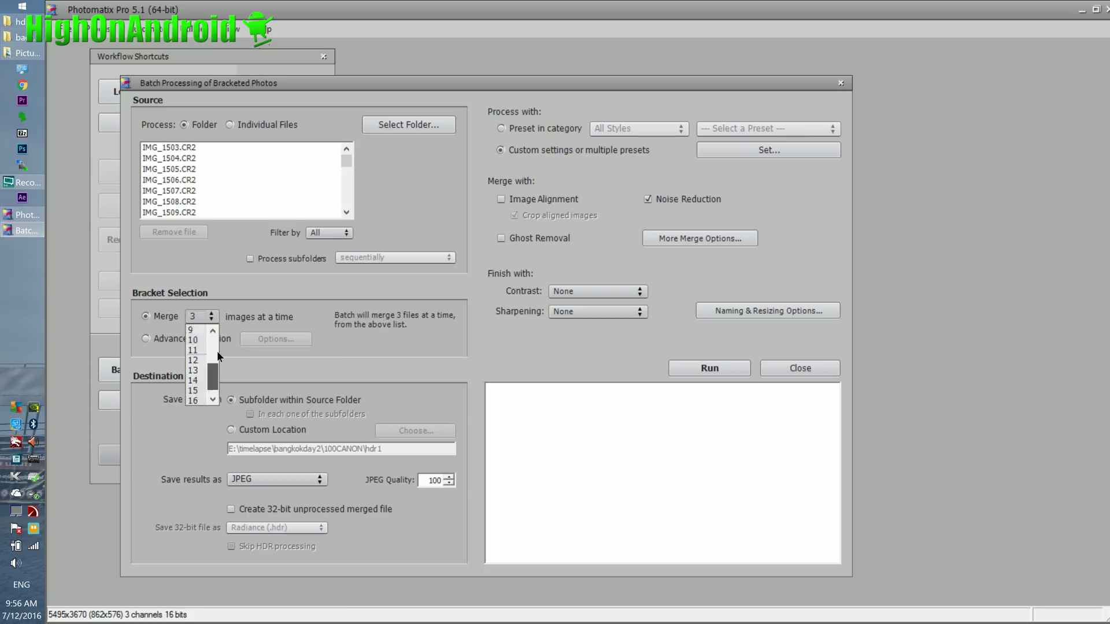
left_click(231, 314)
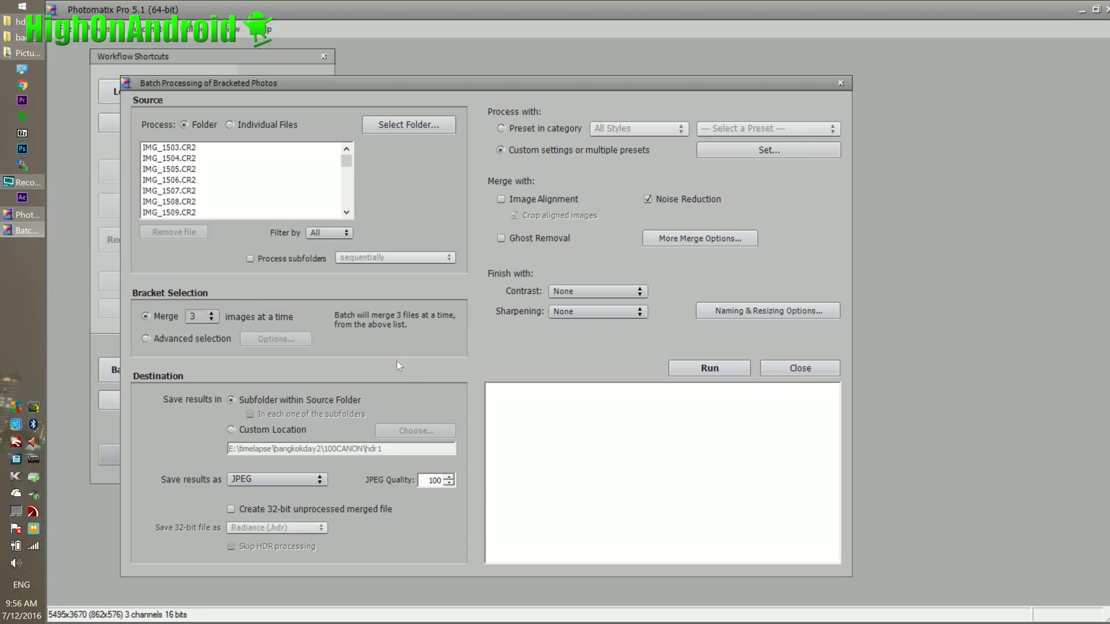
left_click(319, 480)
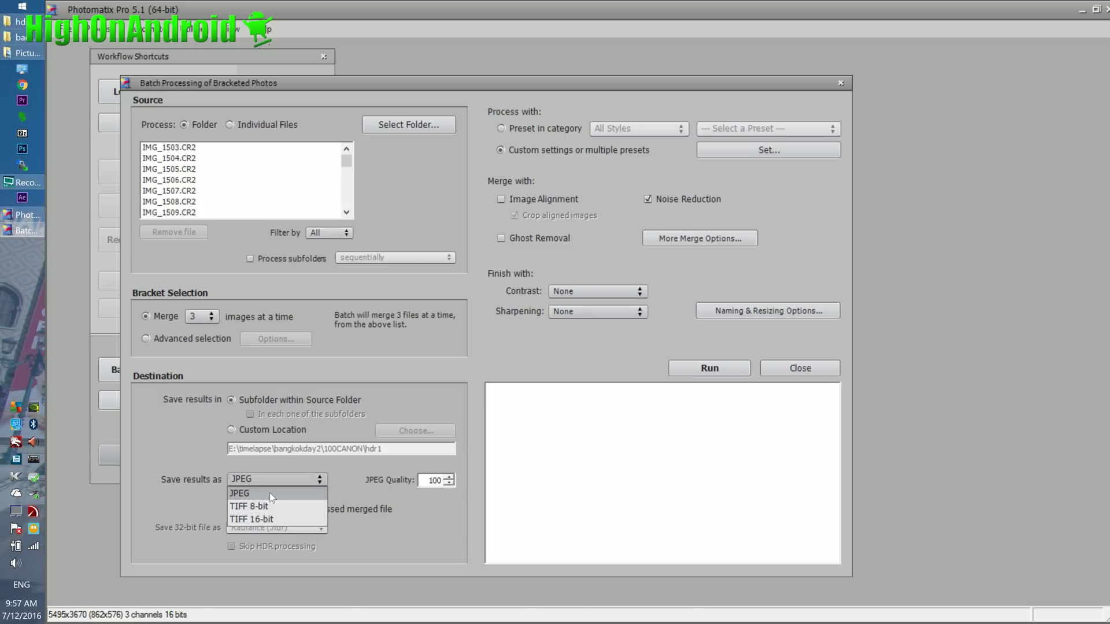
left_click(352, 491)
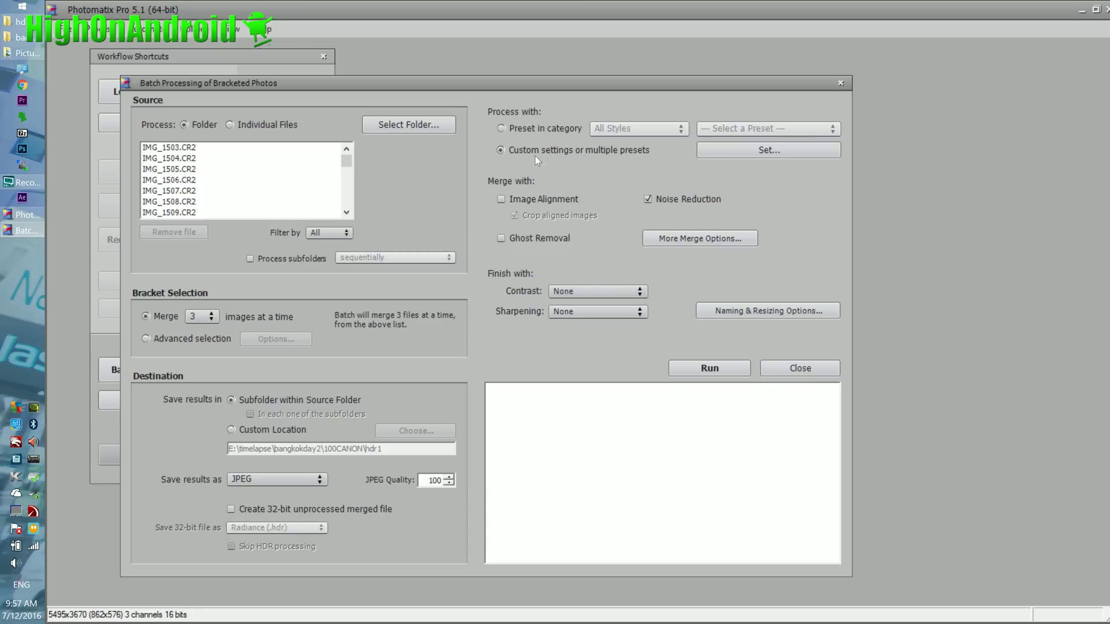
Remove BANGKOKHDR from the batch's custom settings list and add NewPreset in its place
left_click(790, 148)
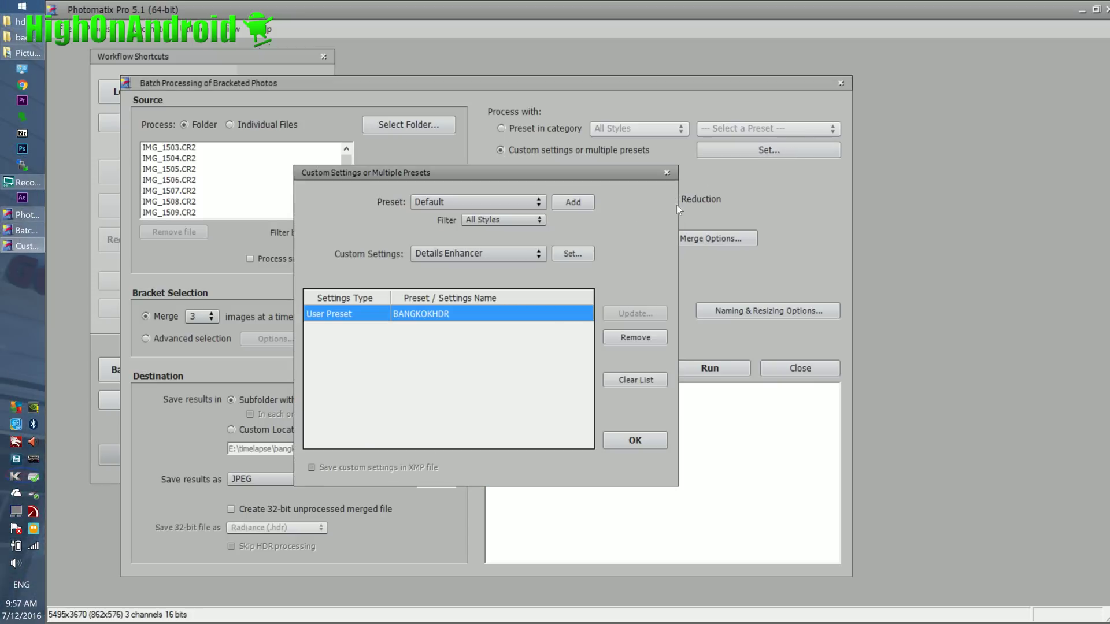
left_click(643, 339)
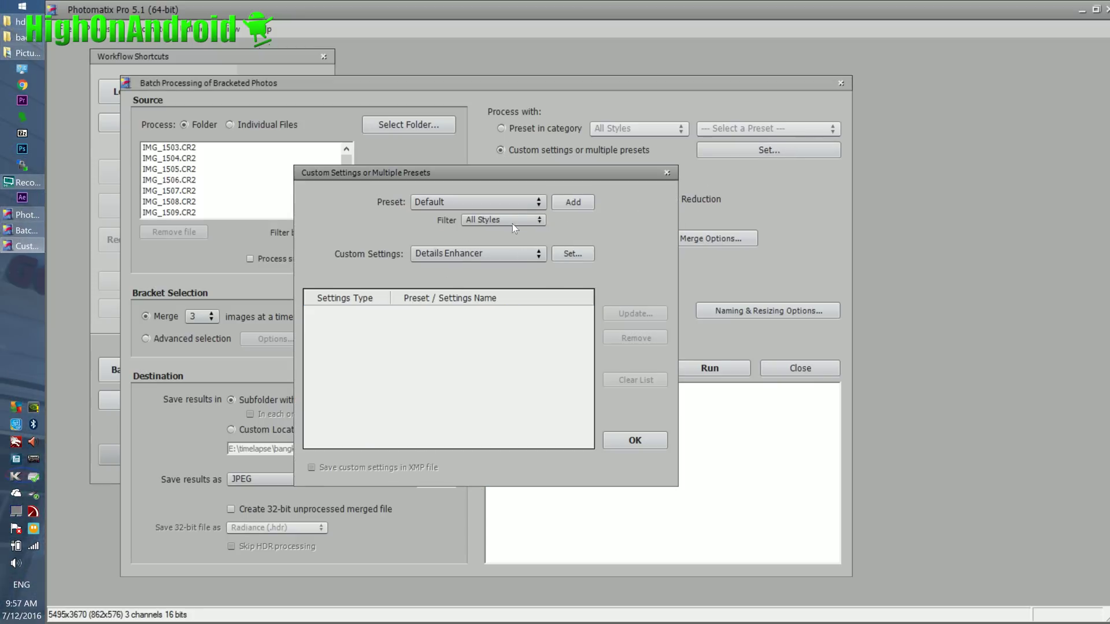
left_click(539, 205)
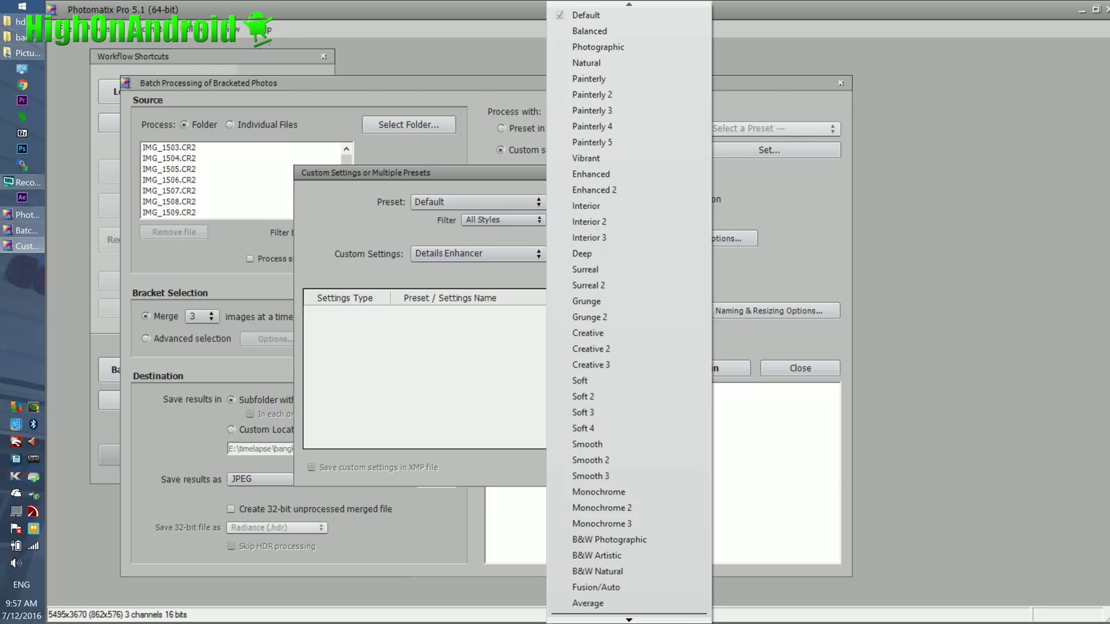
mouse_move(627, 620)
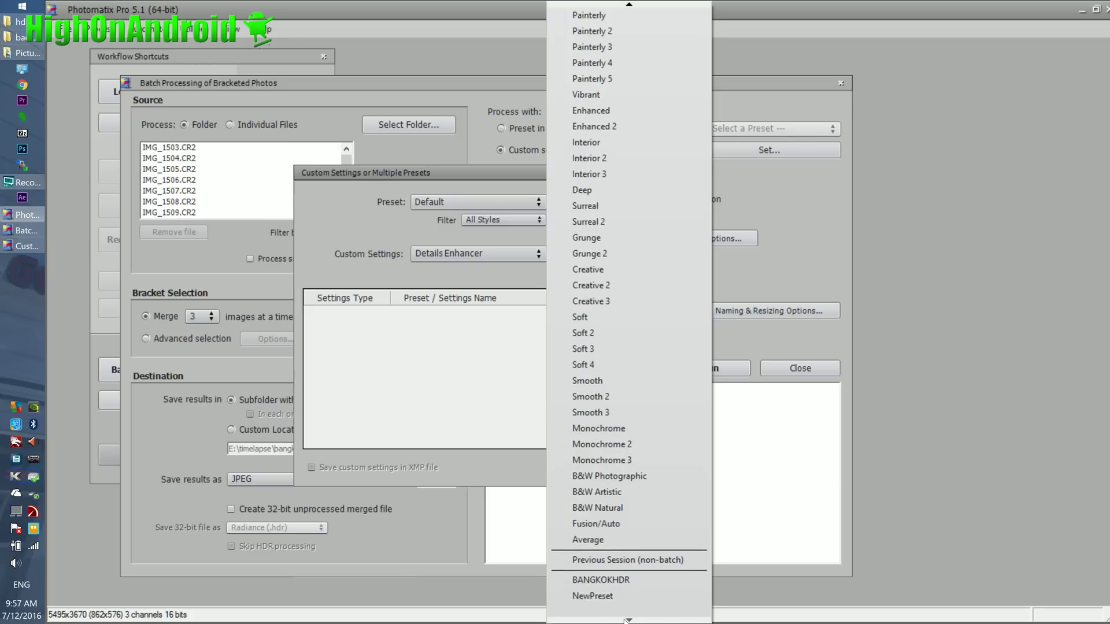
left_click(606, 595)
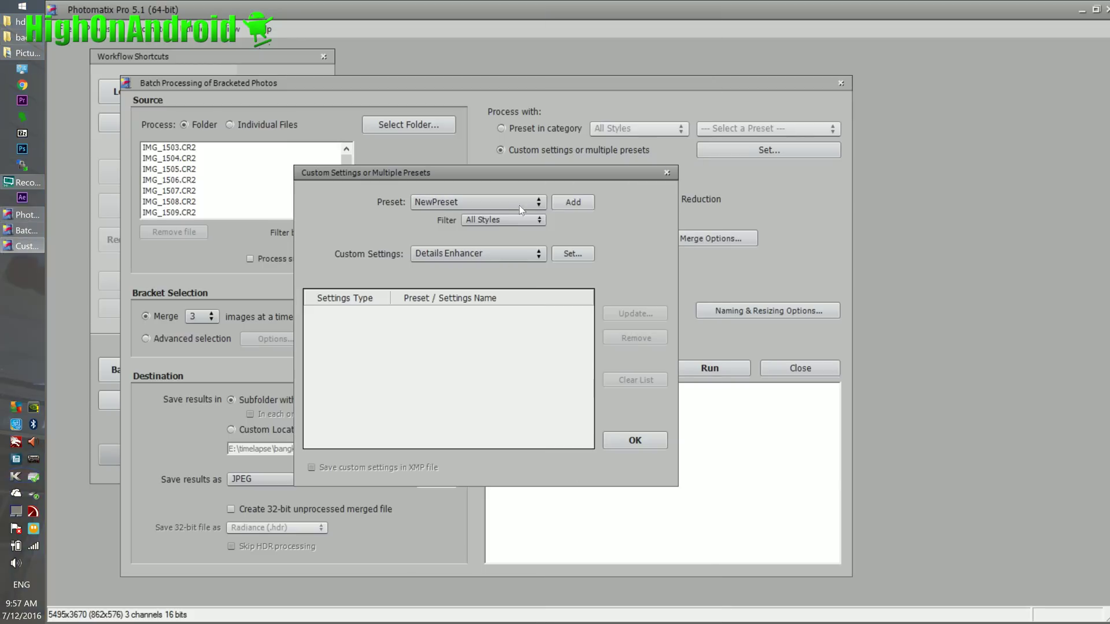
left_click(569, 205)
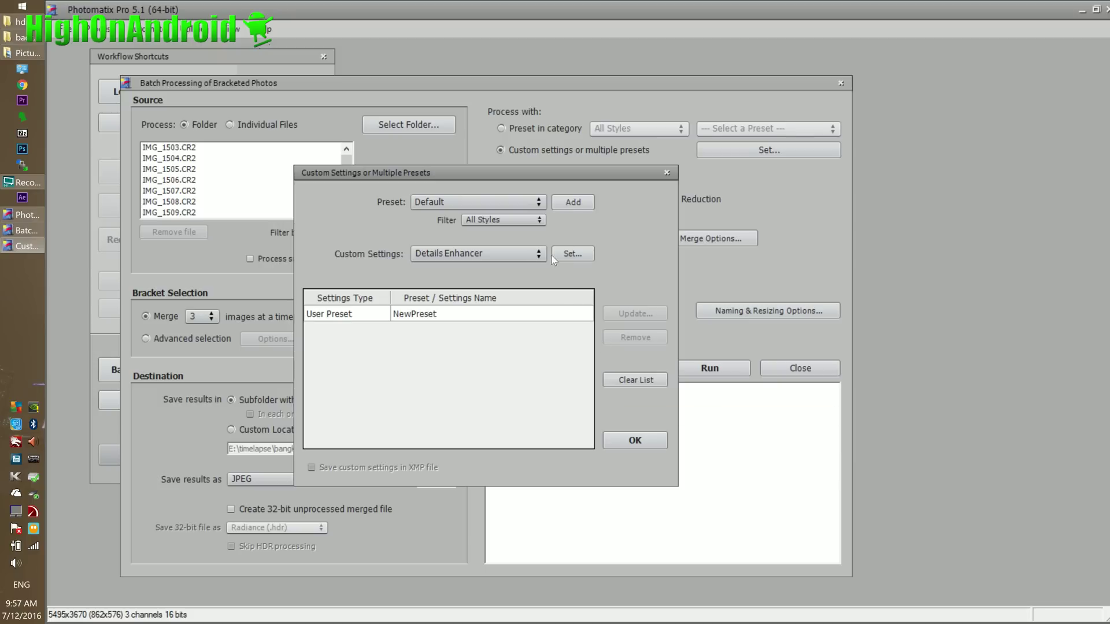
left_click(635, 442)
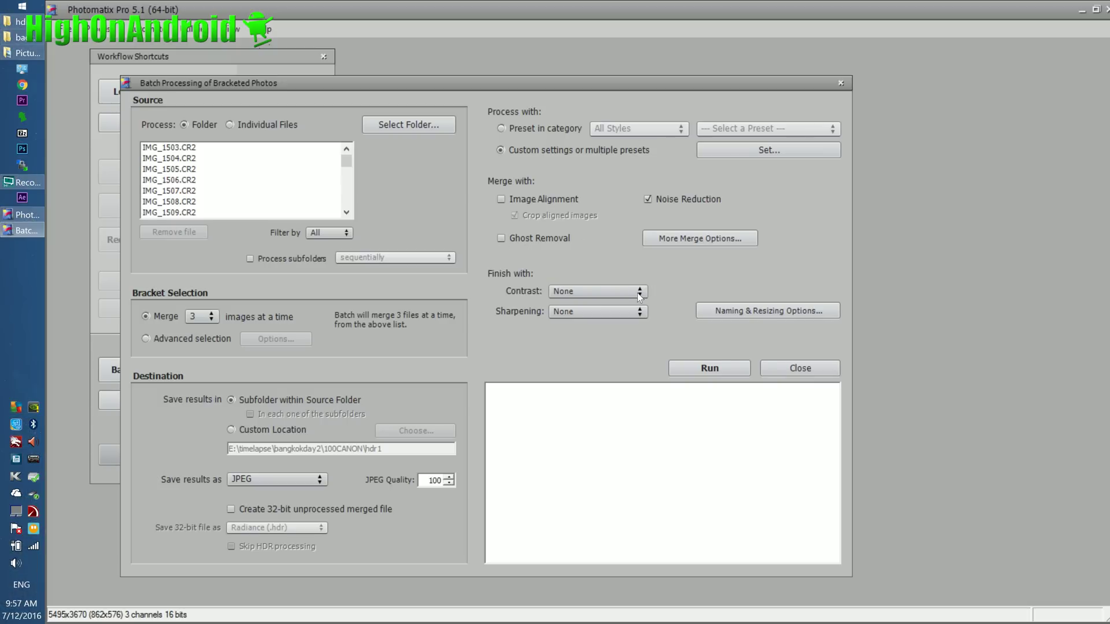
Choose Mild Sharpening, run the batch merge, then open the hdr1 folder
left_click(612, 311)
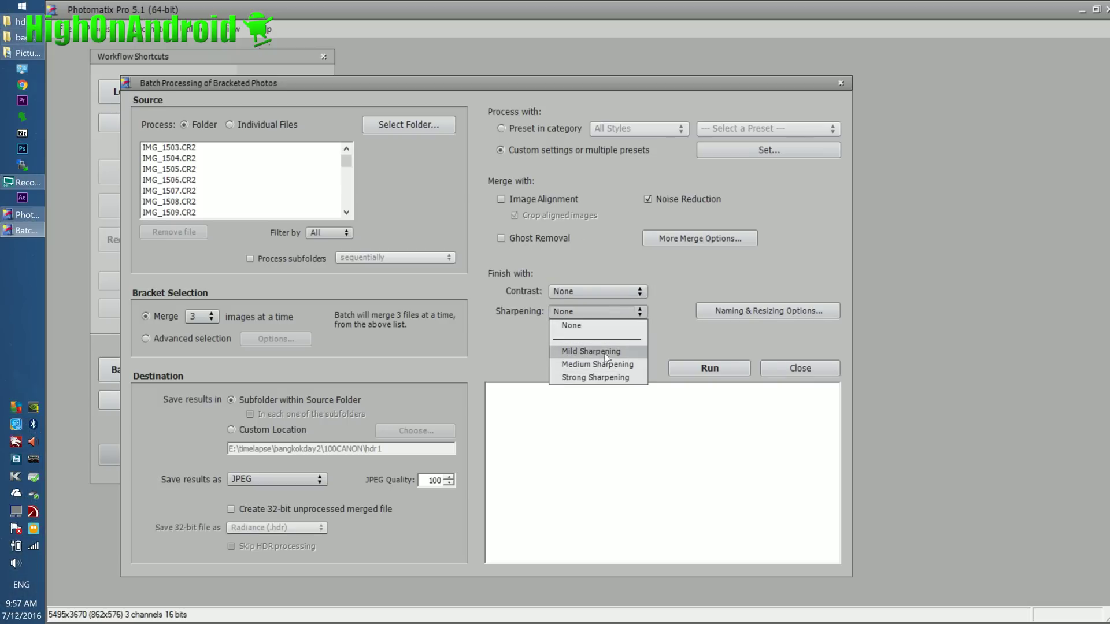
left_click(605, 353)
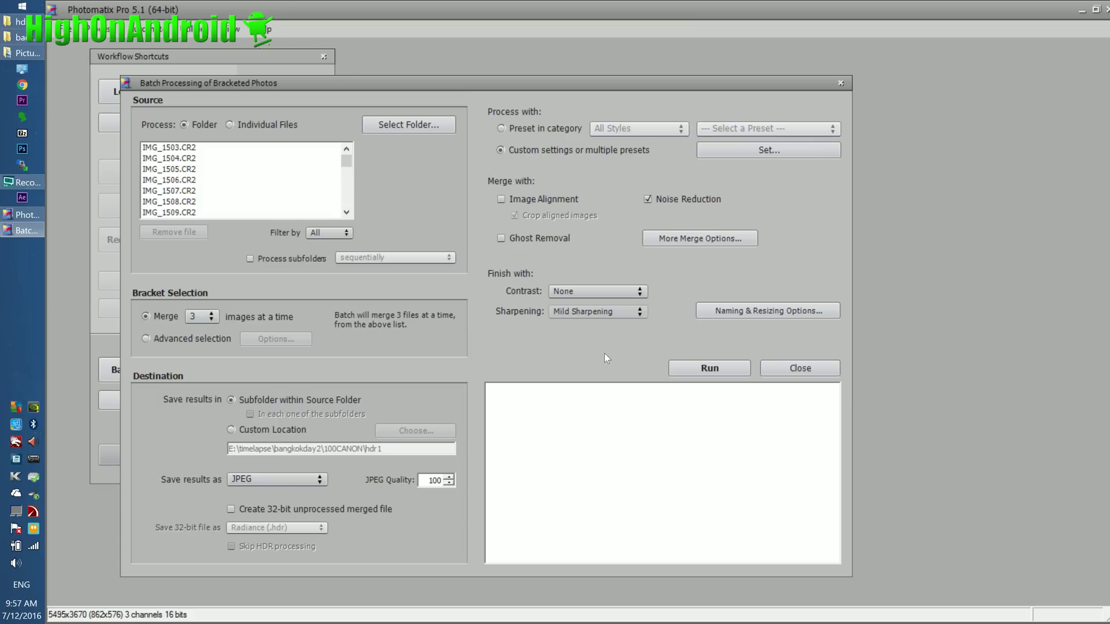
left_click(710, 369)
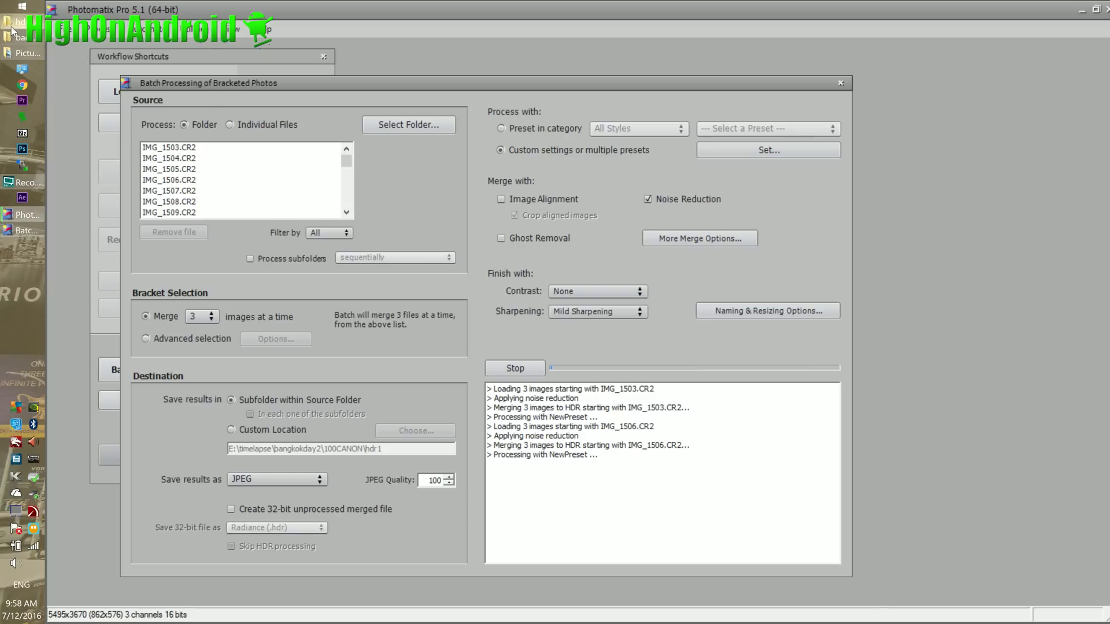
mouse_move(17, 26)
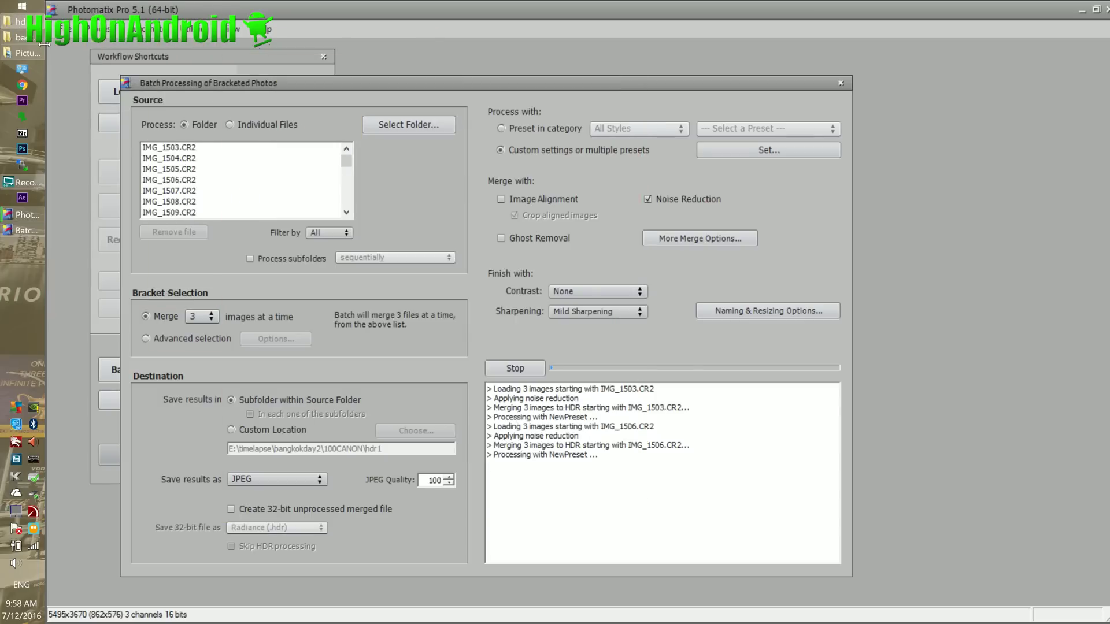
left_click(22, 22)
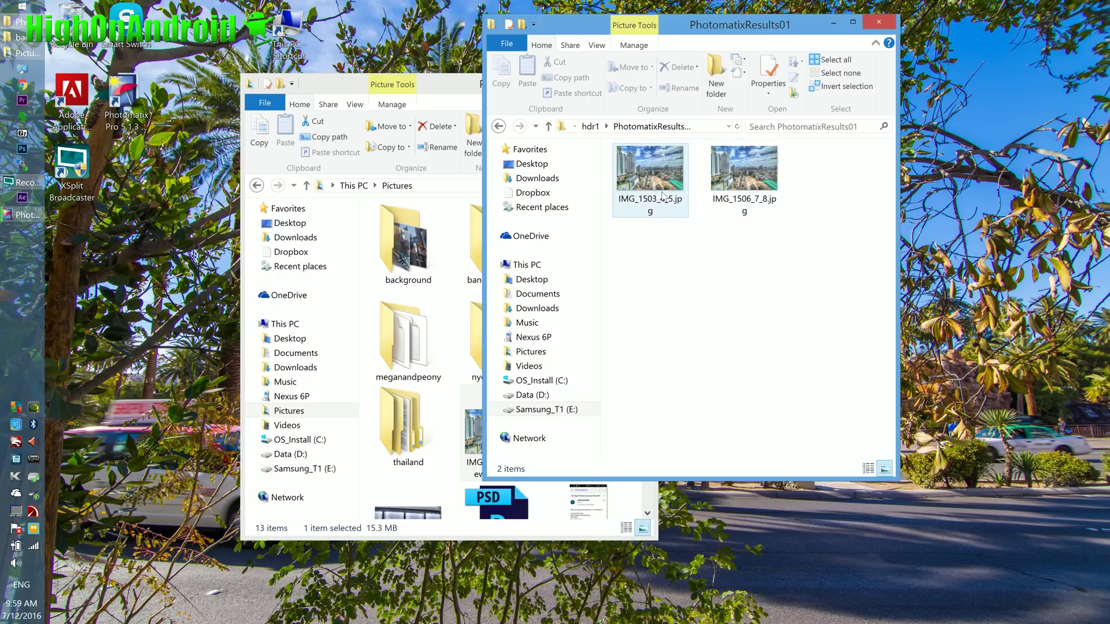
Open IMG_1503_4_5.jpg and flip between it and IMG_1506_7_8.jpg, then close the viewer
left_click(663, 196)
double_click(663, 197)
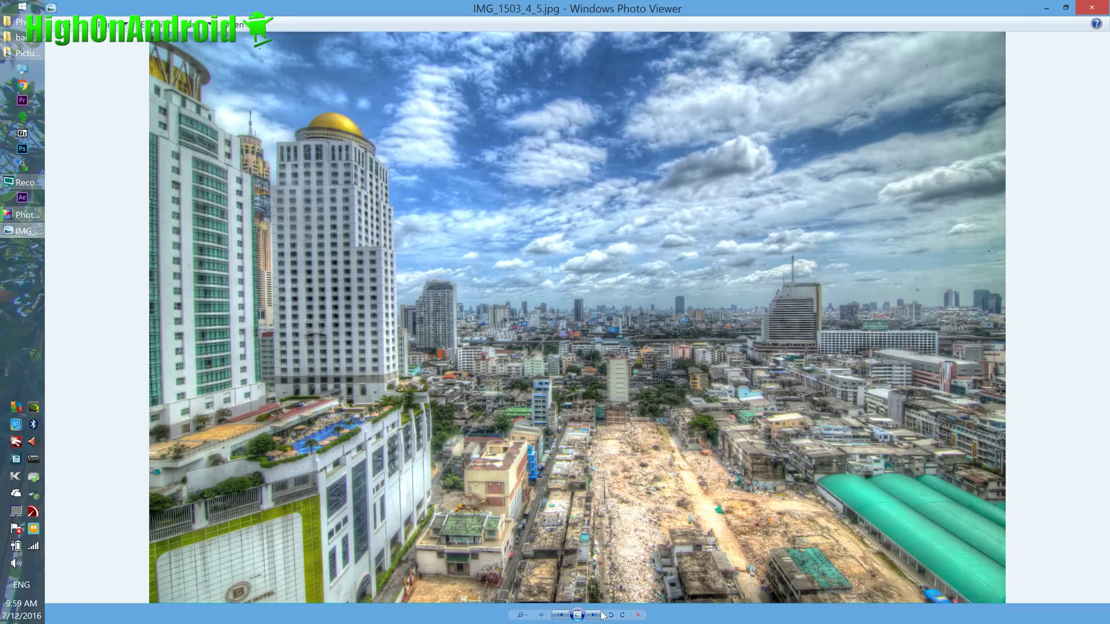
left_click(599, 614)
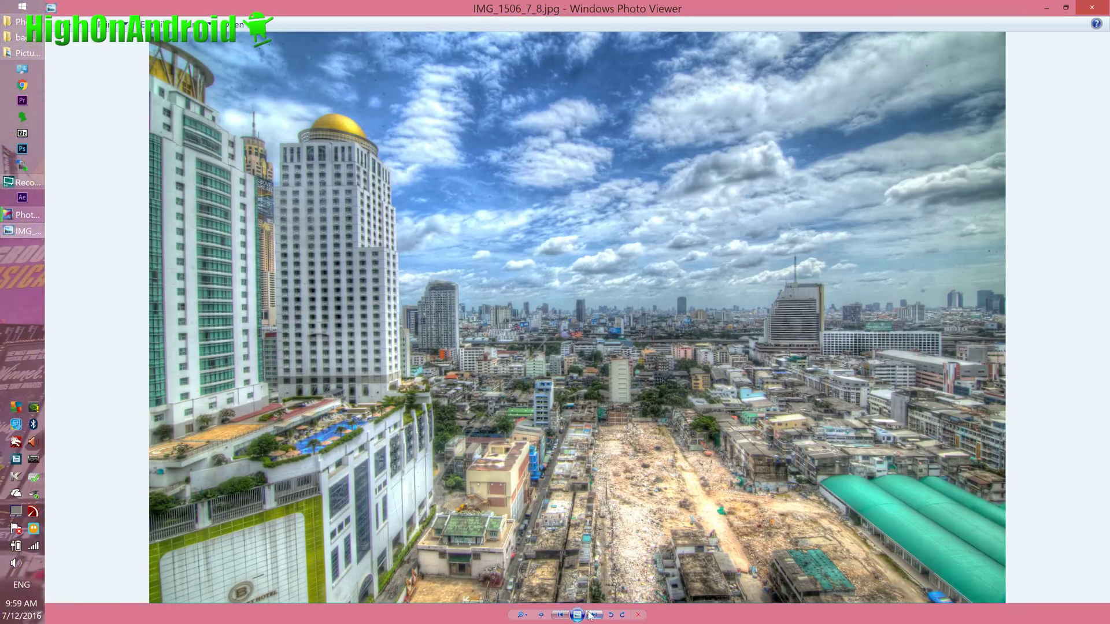
left_click(560, 615)
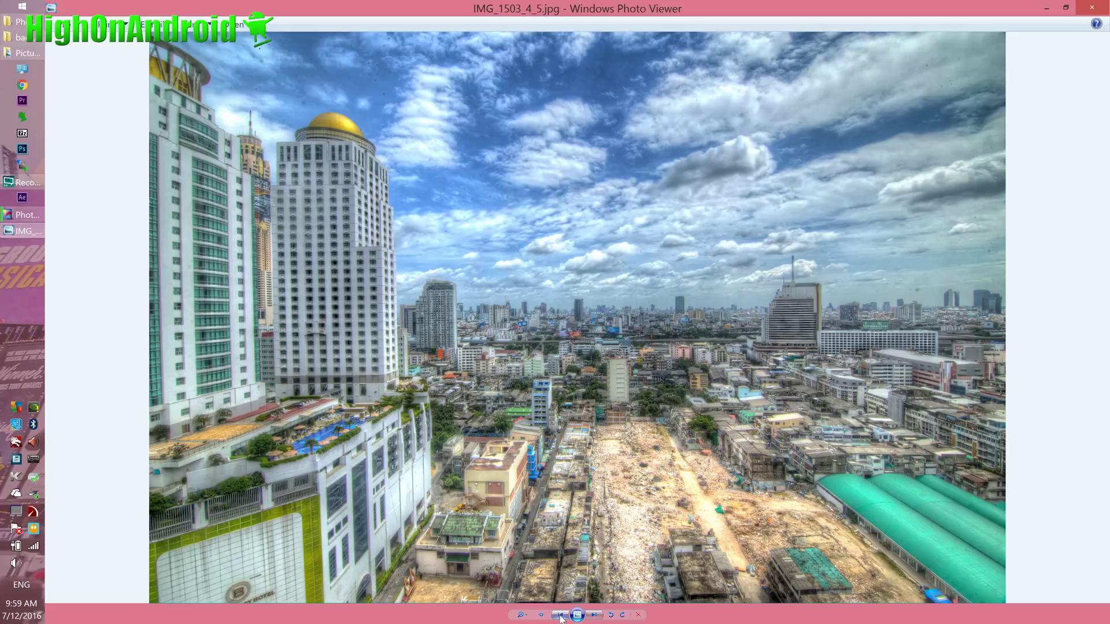
left_click(591, 616)
left_click(563, 616)
left_click(595, 616)
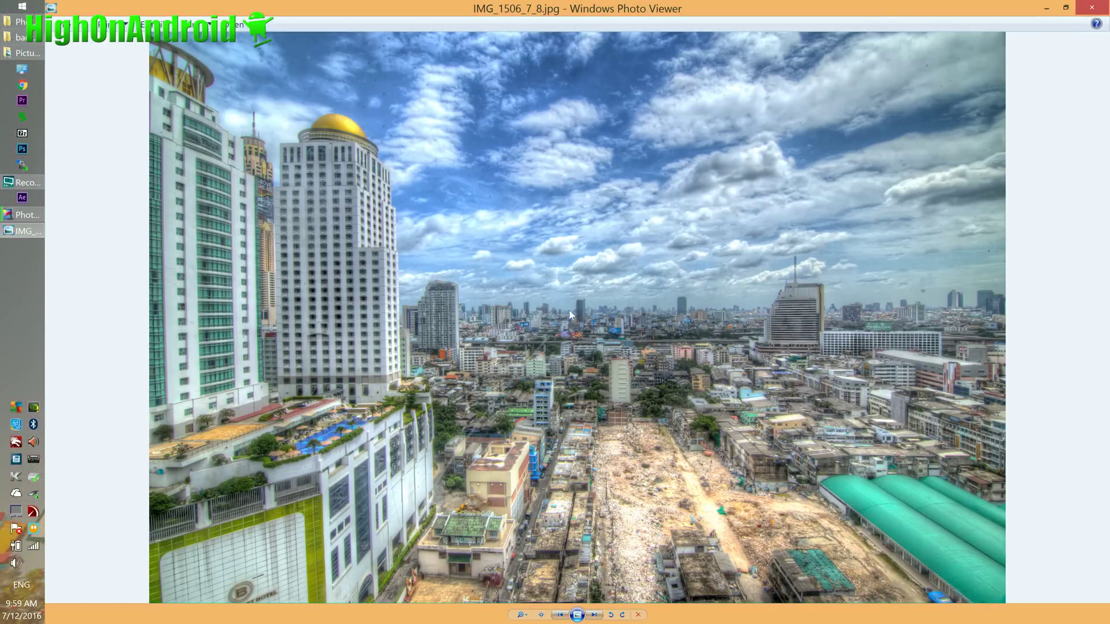
left_click(1103, 9)
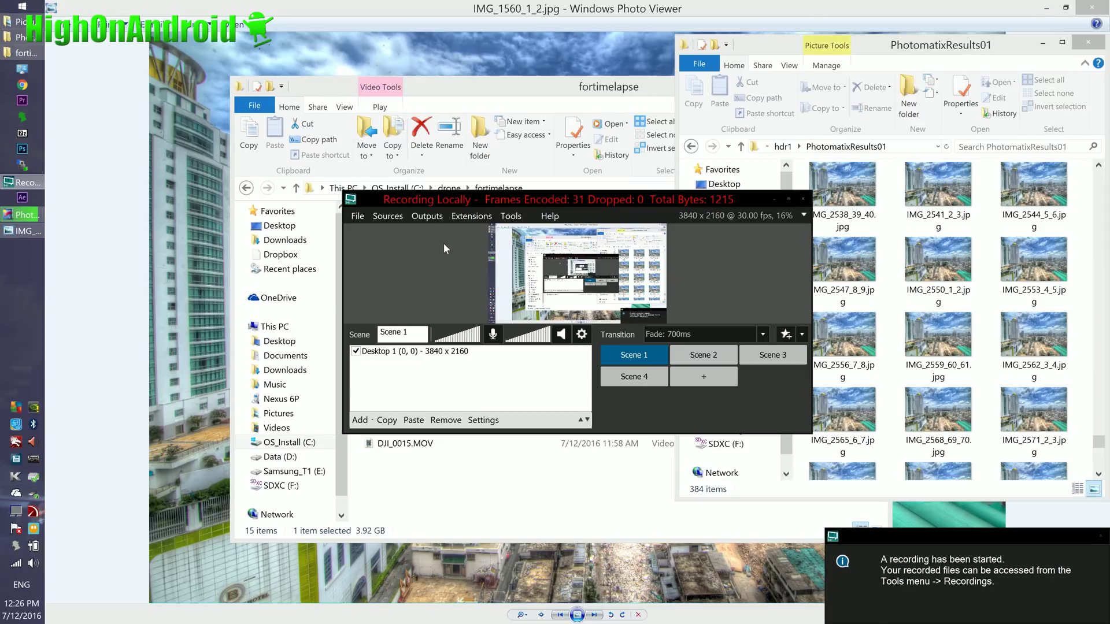
Stop the running Photomatix batch, close its dialog, and quit Photomatix Pro
left_click(26, 215)
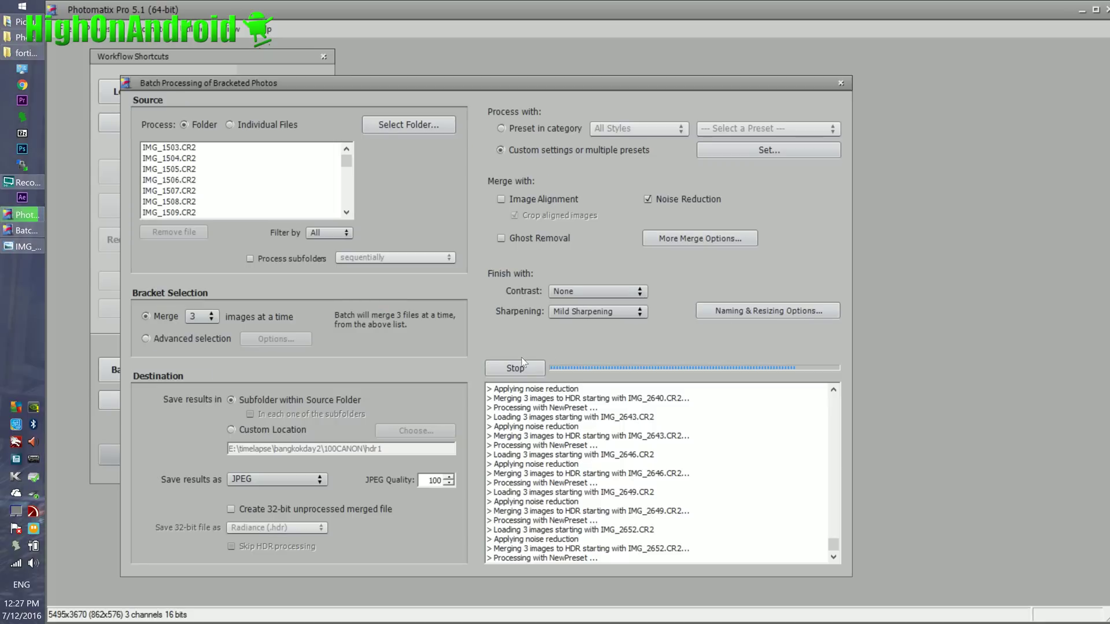
left_click(522, 372)
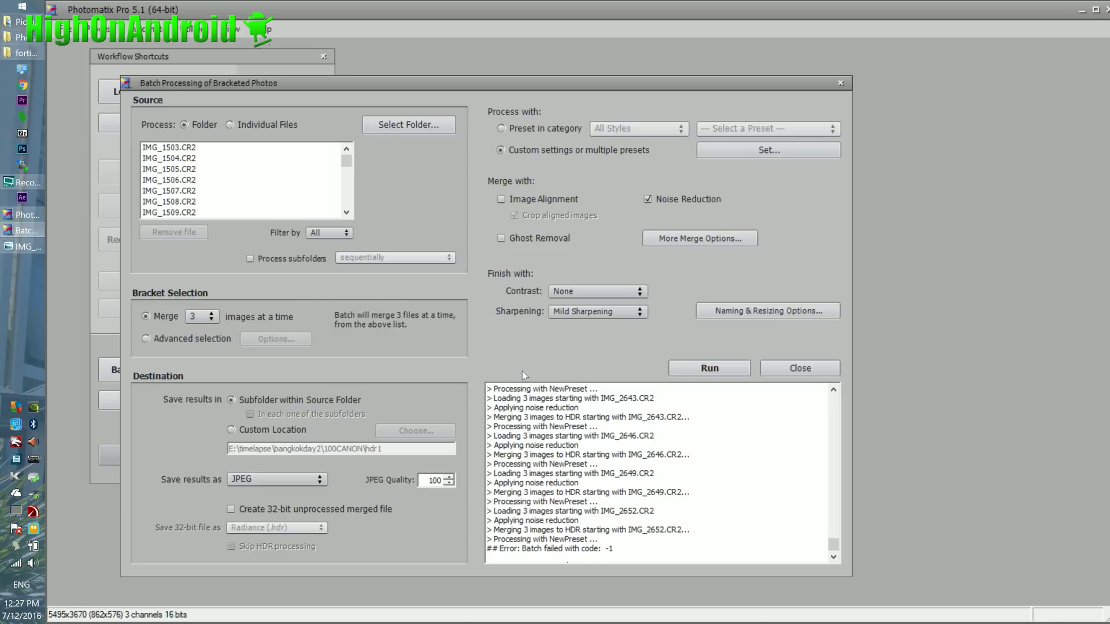
left_click(841, 83)
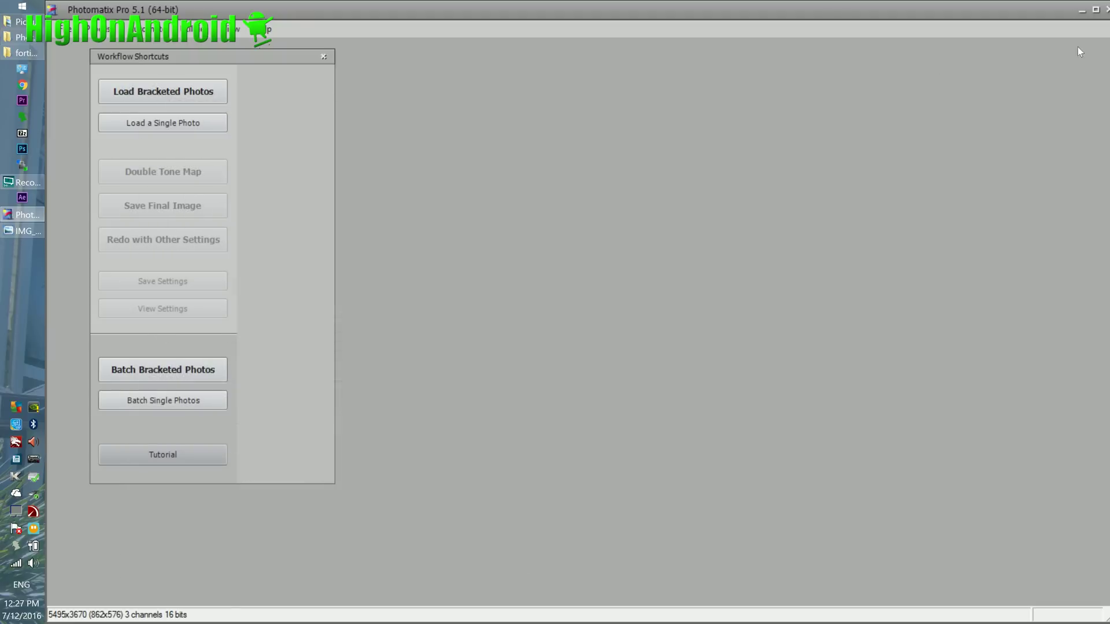
left_click(1105, 9)
Bring PhotomatixResults01 forward and open IMG_2604_5_6.jpg in the photo viewer
left_click(912, 44)
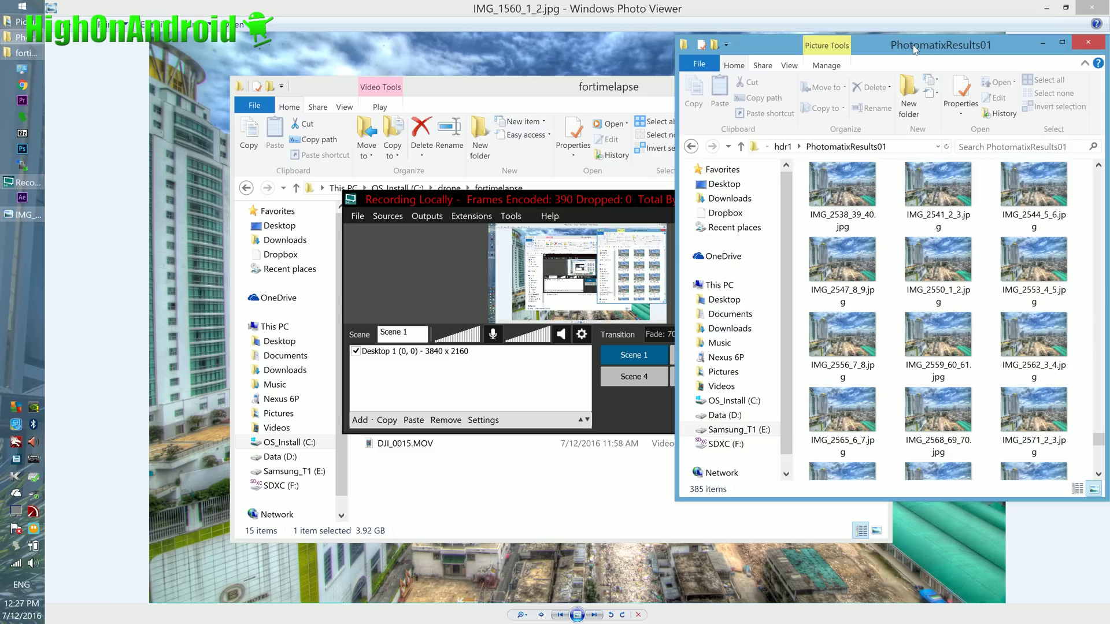
left_click_drag(901, 45, 782, 44)
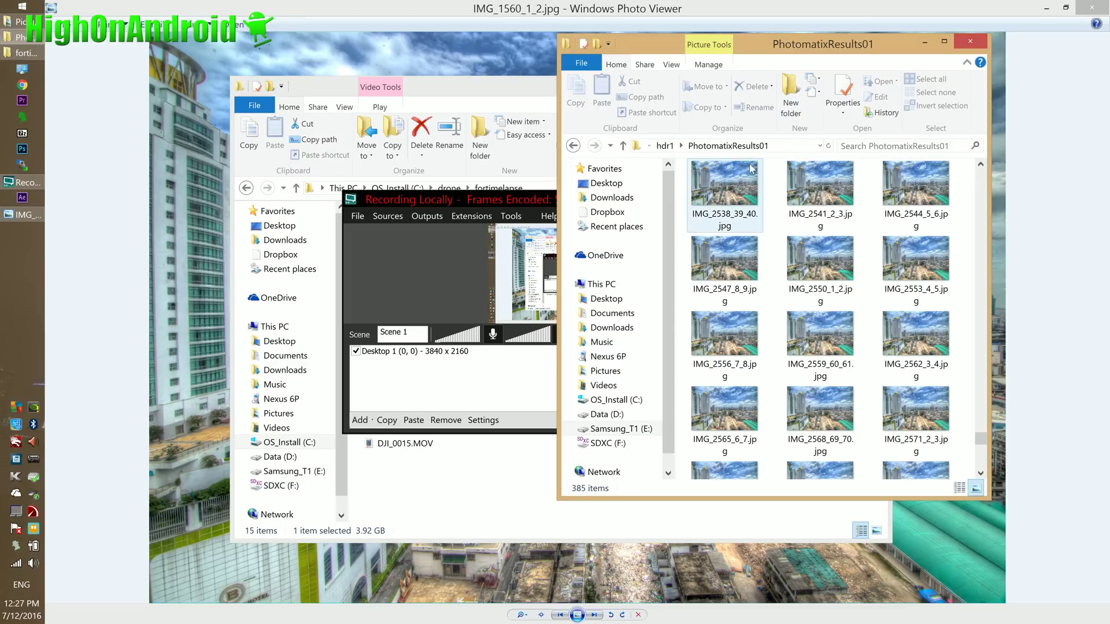
left_click(725, 185)
scroll(919, 322, "down", 5)
double_click(820, 347)
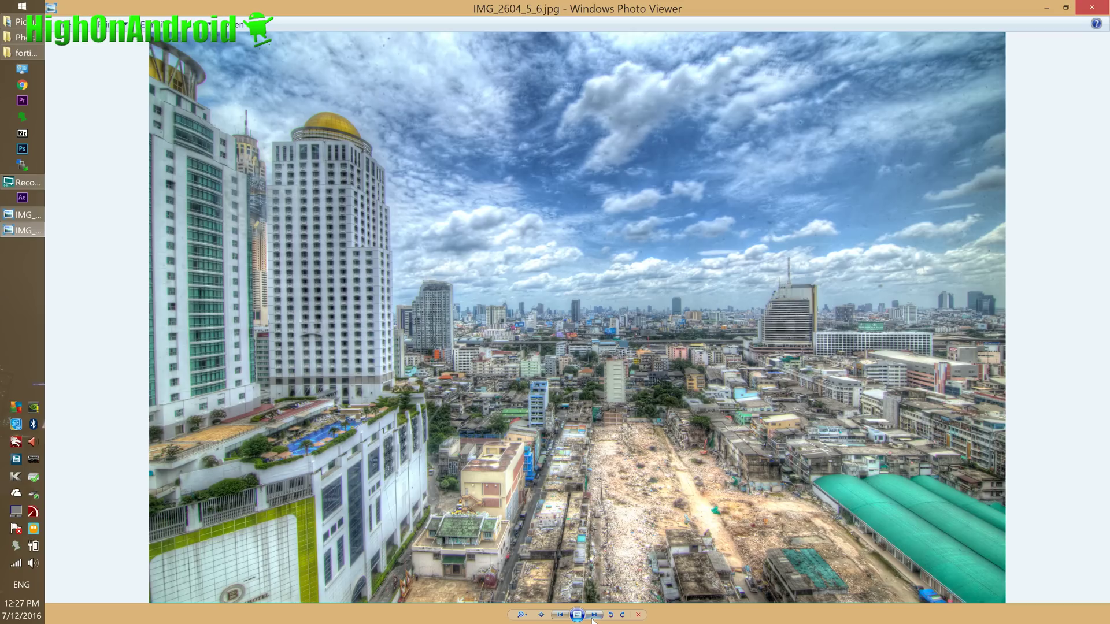
Step through the merged frames to IMG_2619_20_21.jpg, then close both photo viewers
left_click(594, 615)
left_click(593, 615)
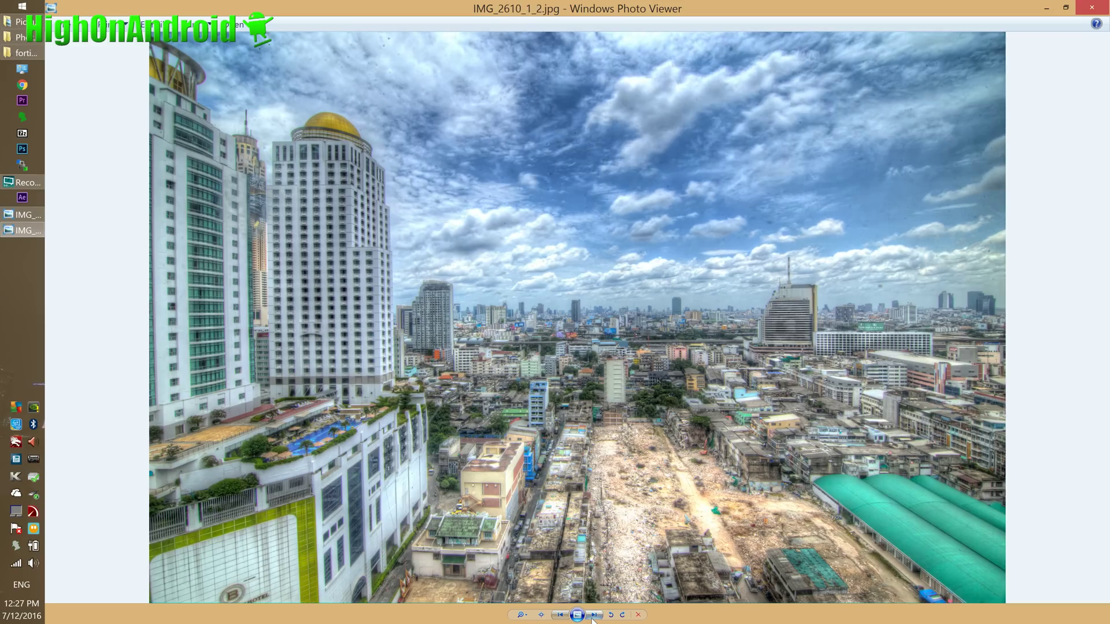
left_click(593, 615)
left_click(593, 615)
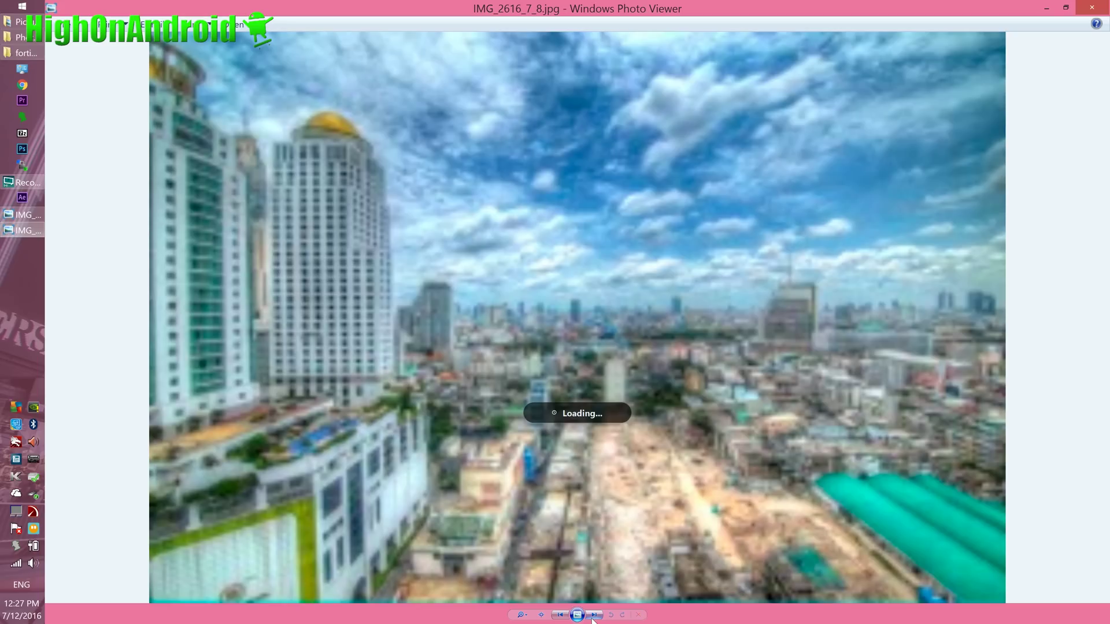
left_click(593, 615)
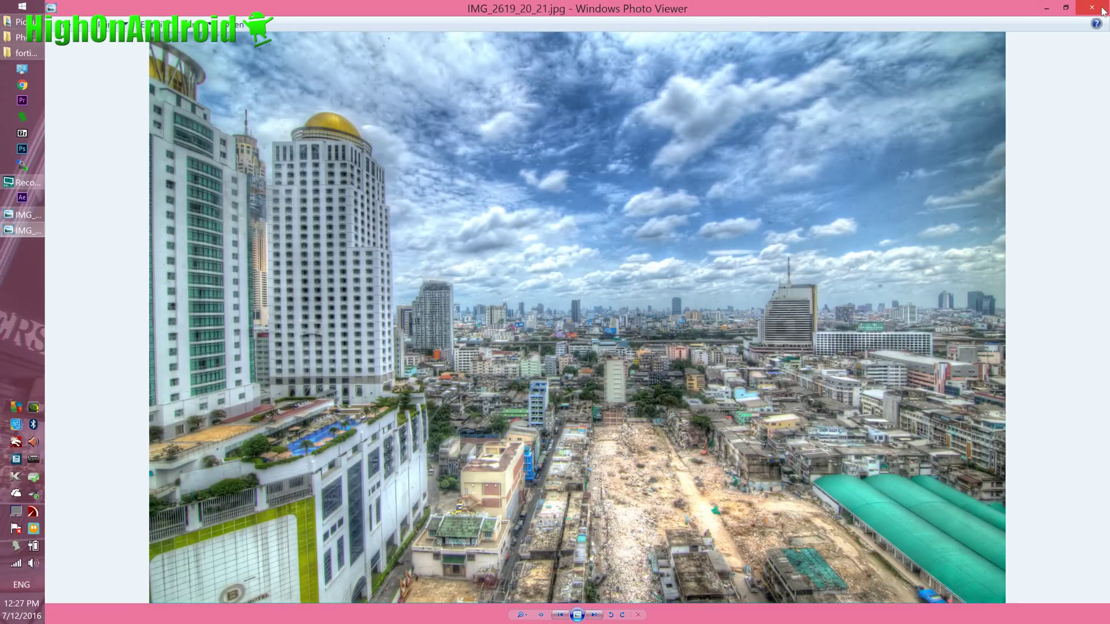
left_click(1102, 11)
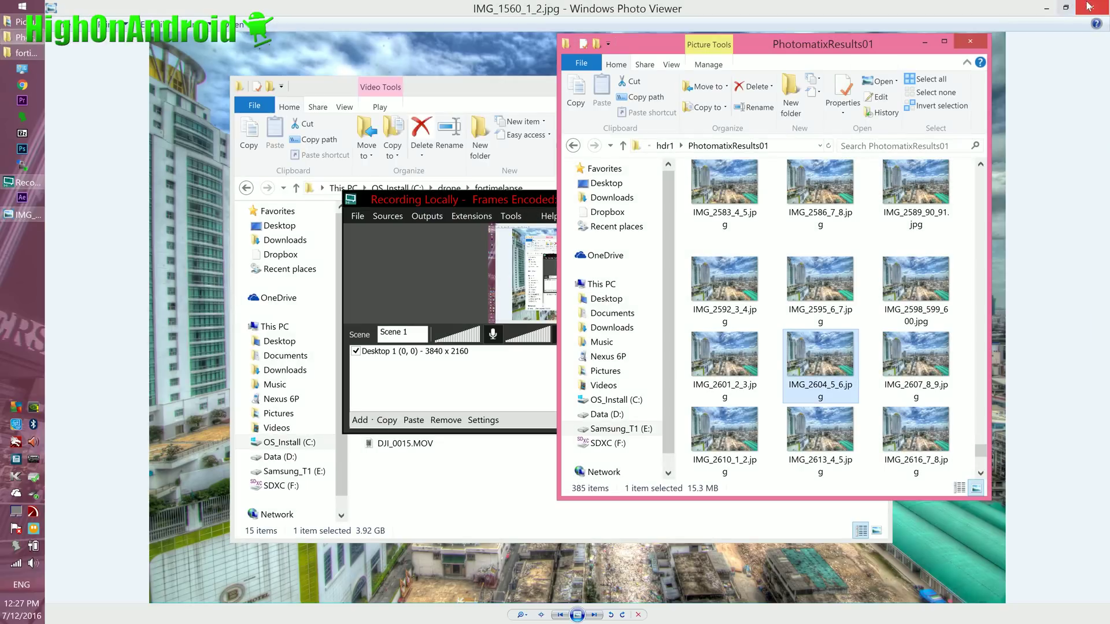
left_click(1085, 9)
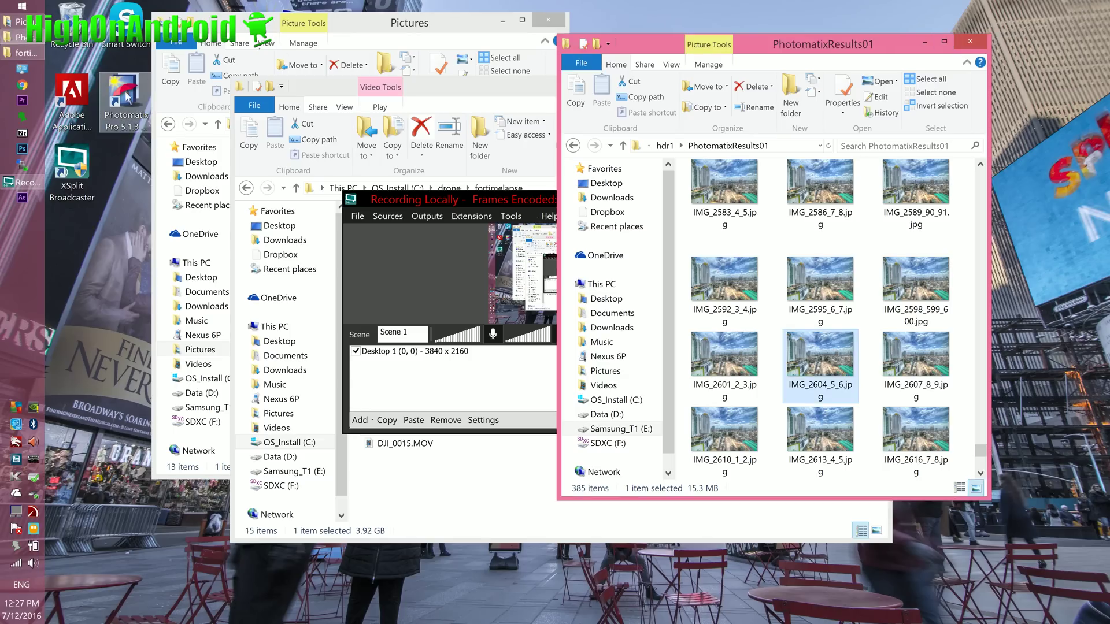
Launch After Effects, start a new project, and save it in Documents as bangkokHDR.aep
left_click(470, 248)
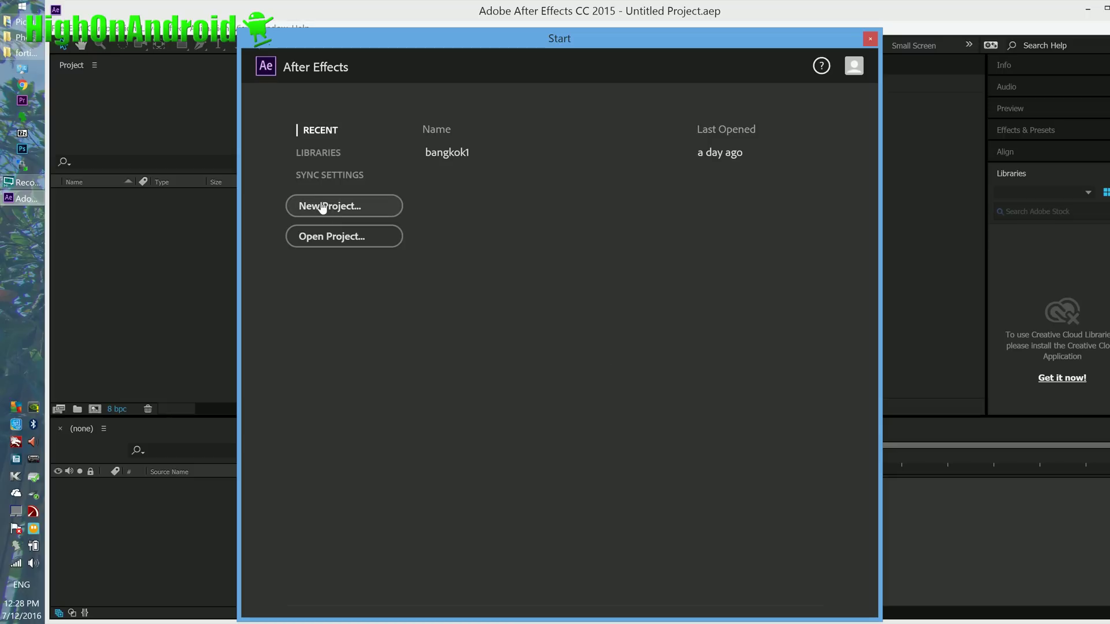
left_click(324, 206)
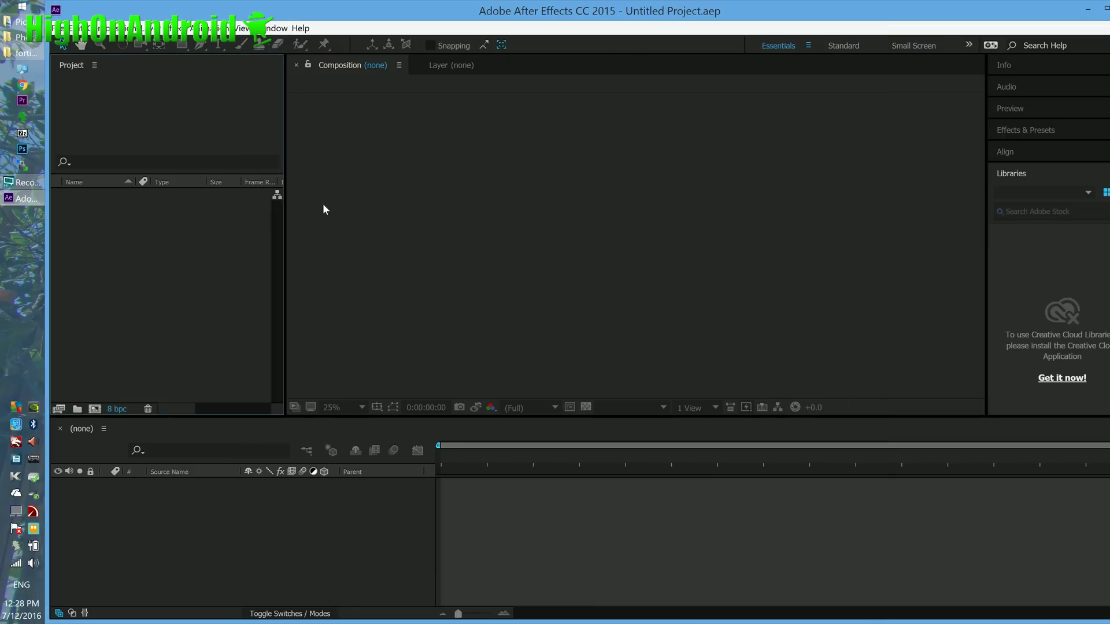
left_click(56, 28)
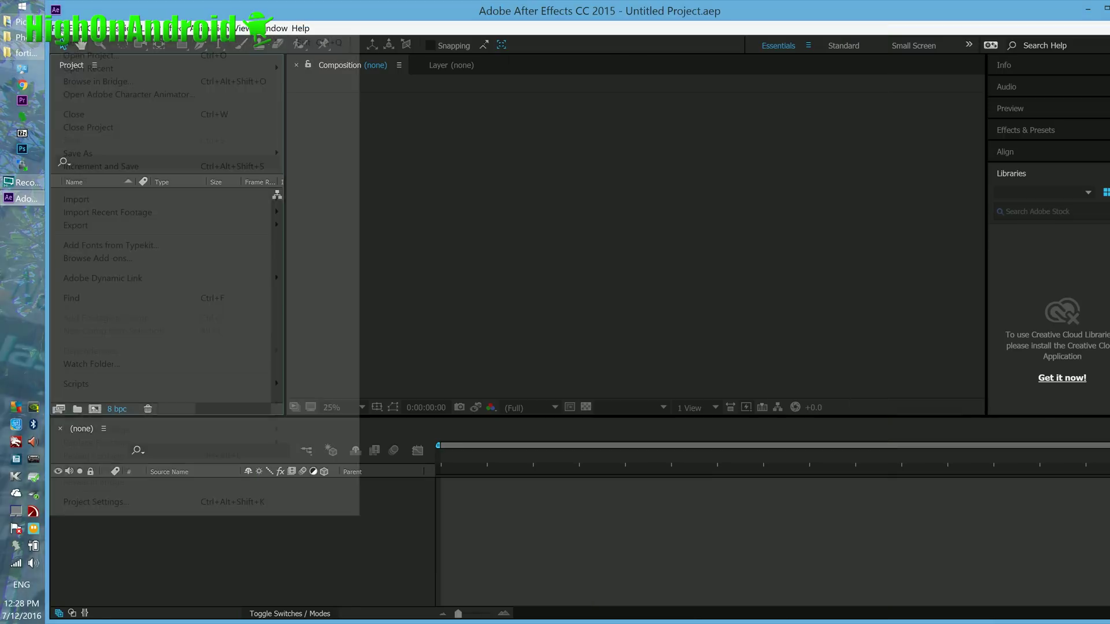
mouse_move(243, 153)
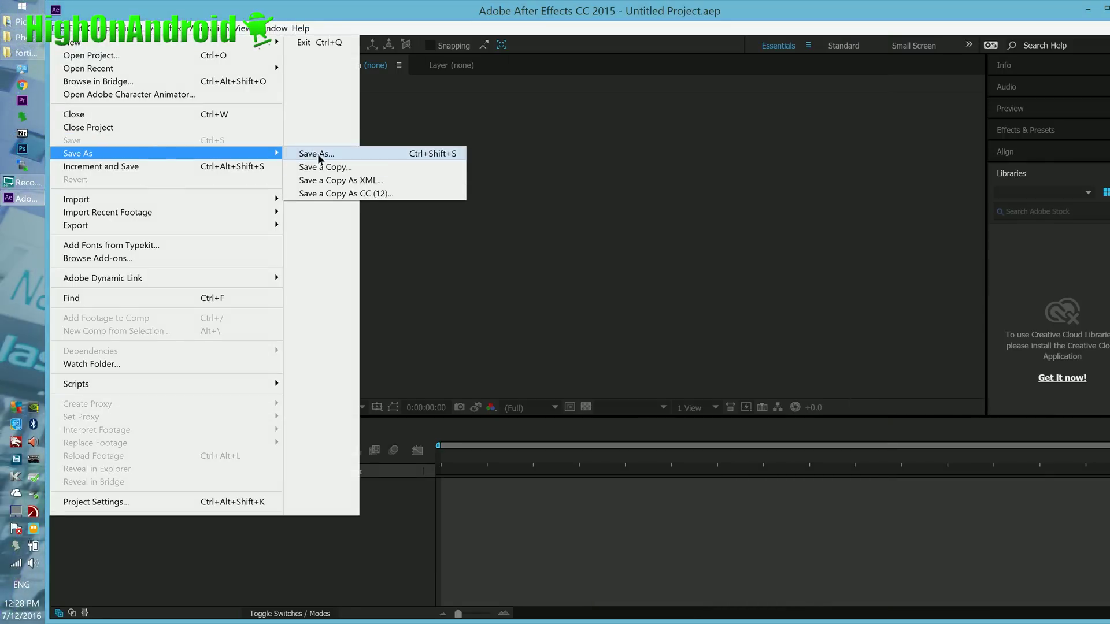
left_click(317, 153)
type("ban")
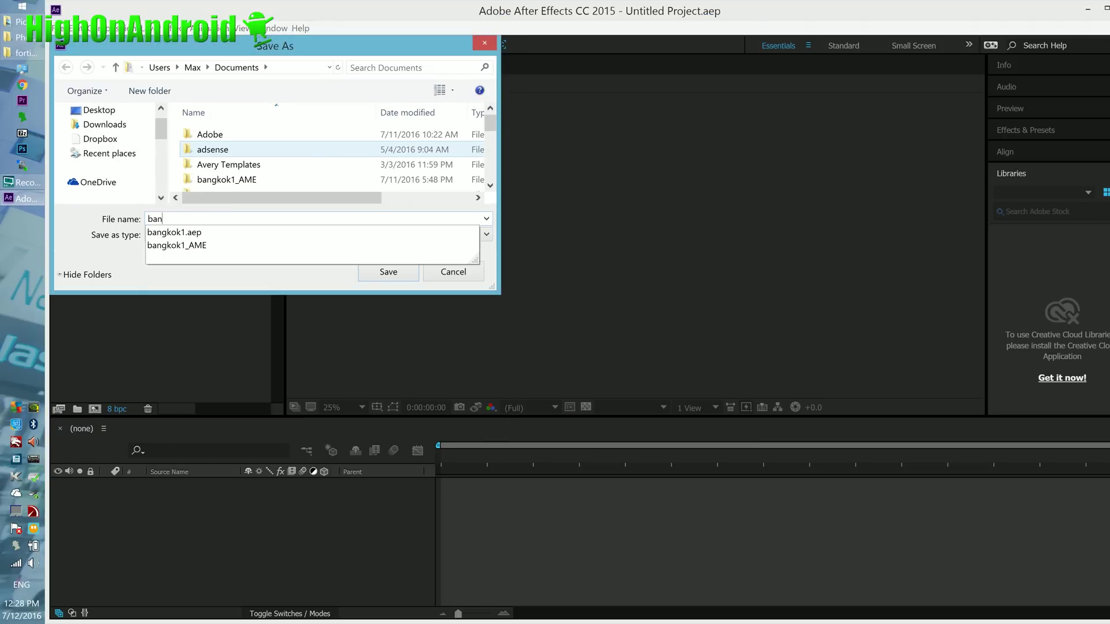
type("gkok1AE")
key("Return")
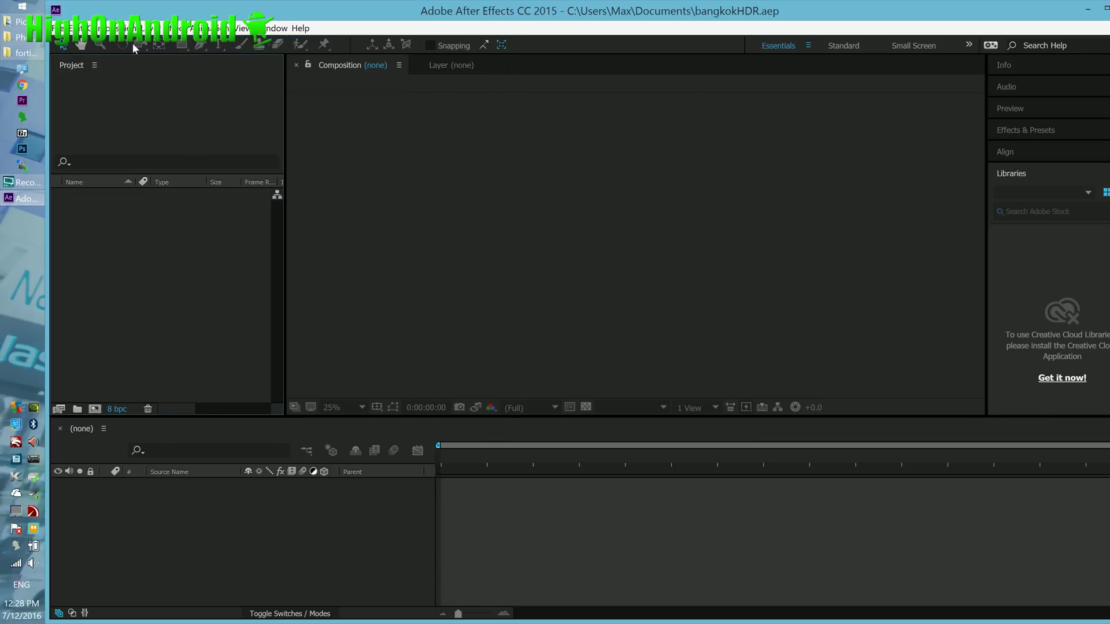
left_click(123, 27)
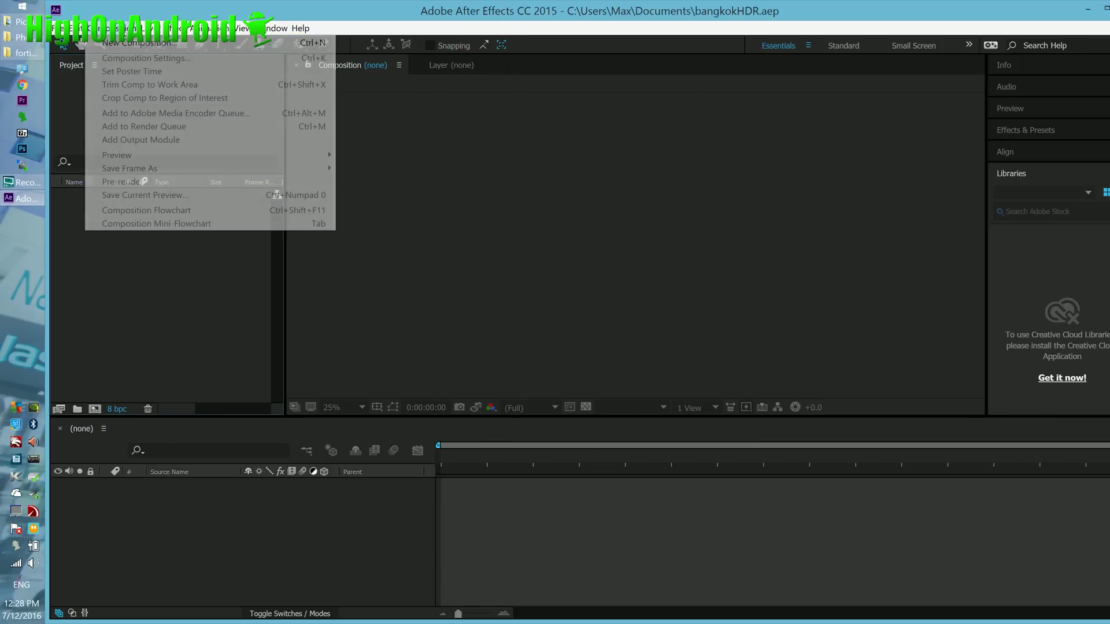
Create composition HDR1 at 3840×2160, 29.97 fps, 30 seconds long
left_click(127, 38)
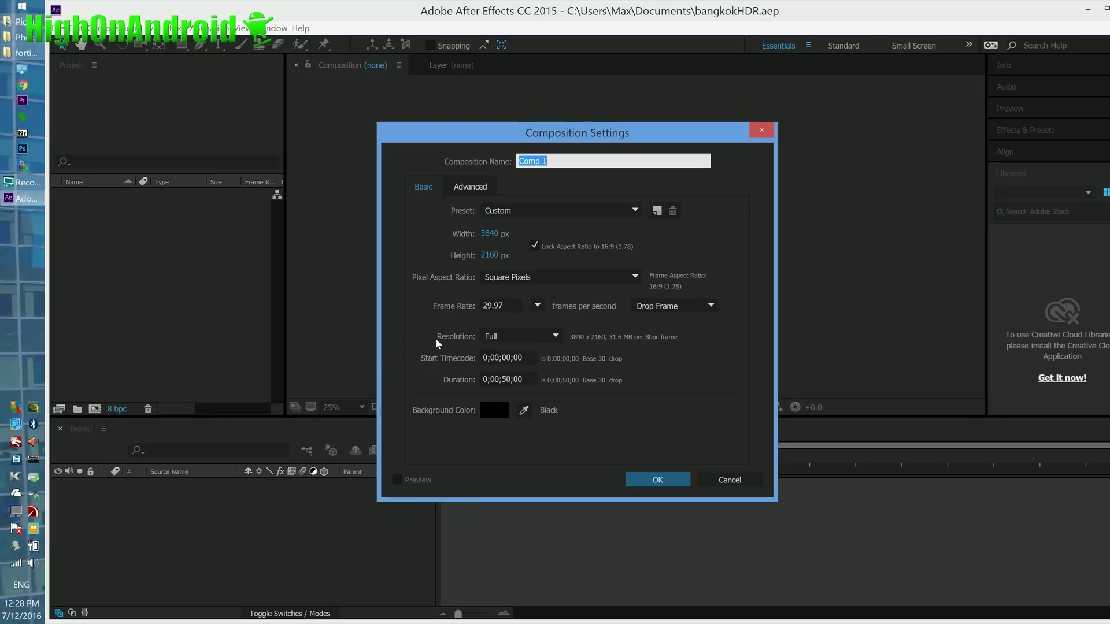
type("HDR1")
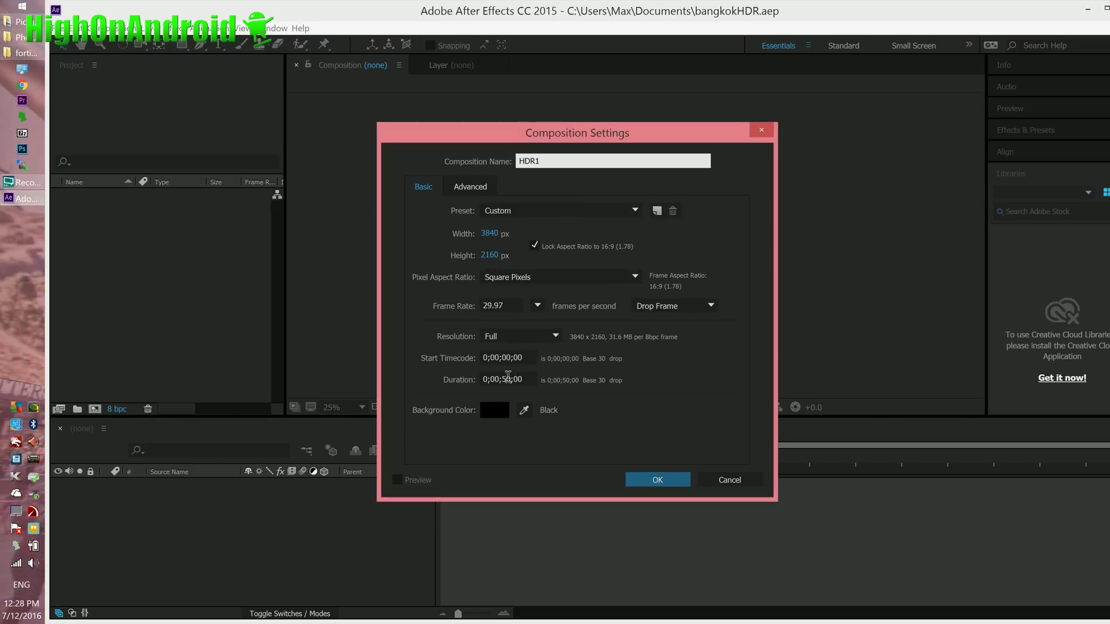
left_click(504, 379)
type("3")
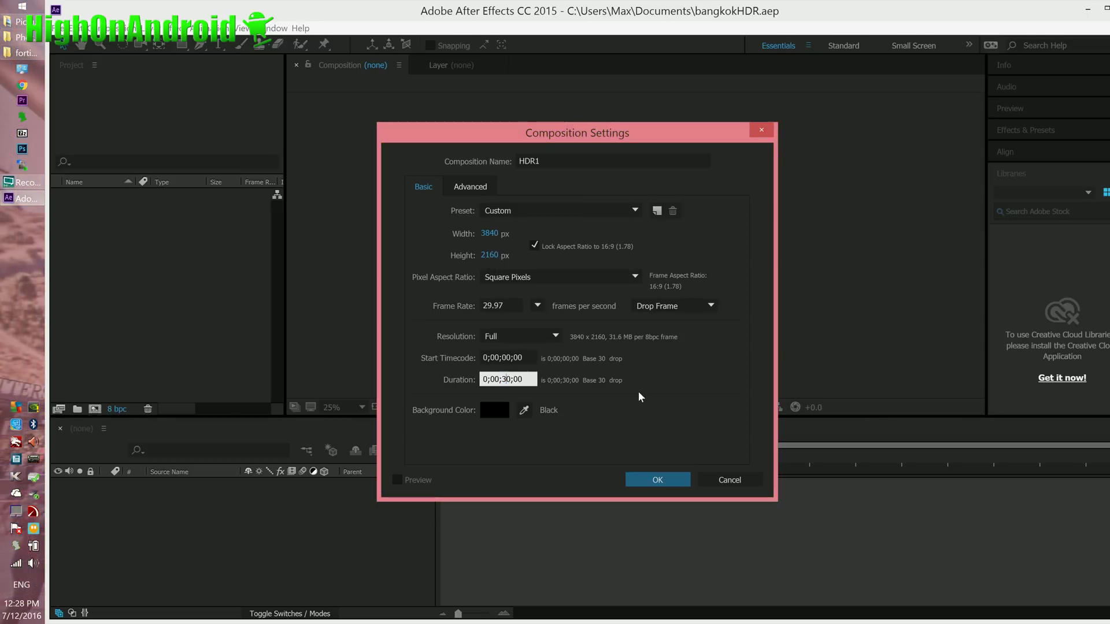
left_click(671, 481)
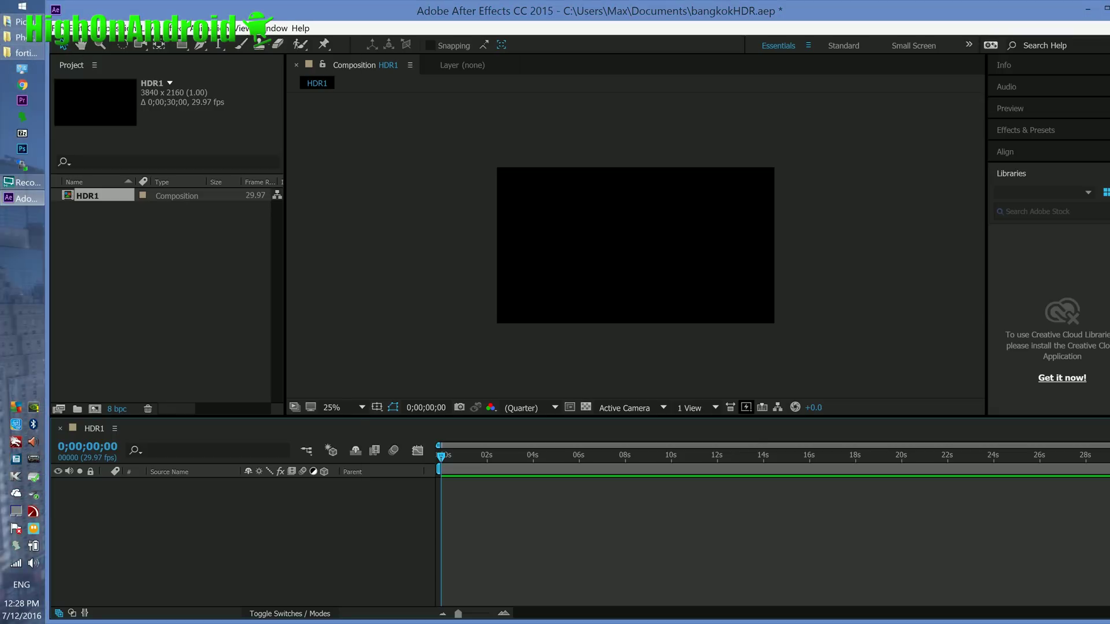
Set the project colour depth to 32 bits per channel (float)
left_click(58, 28)
left_click(144, 502)
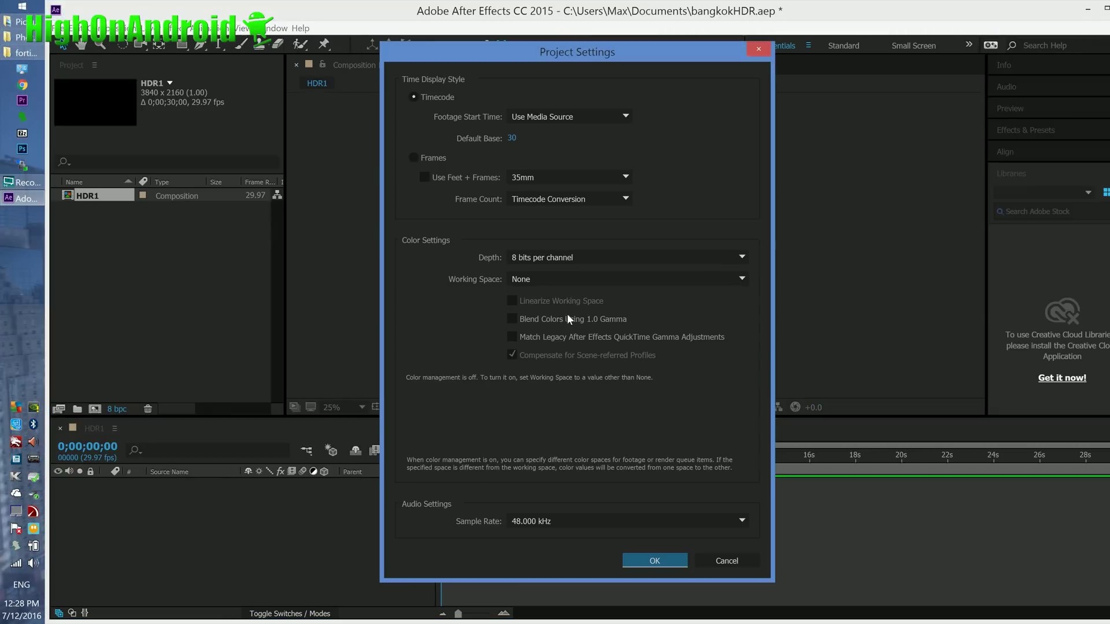
left_click(560, 255)
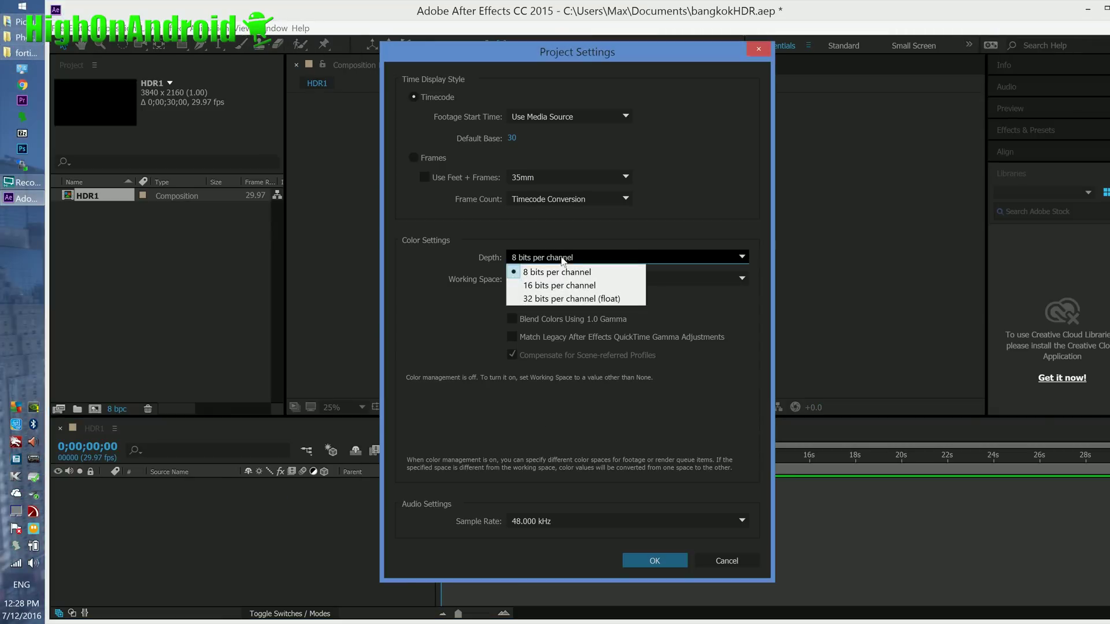
left_click(570, 300)
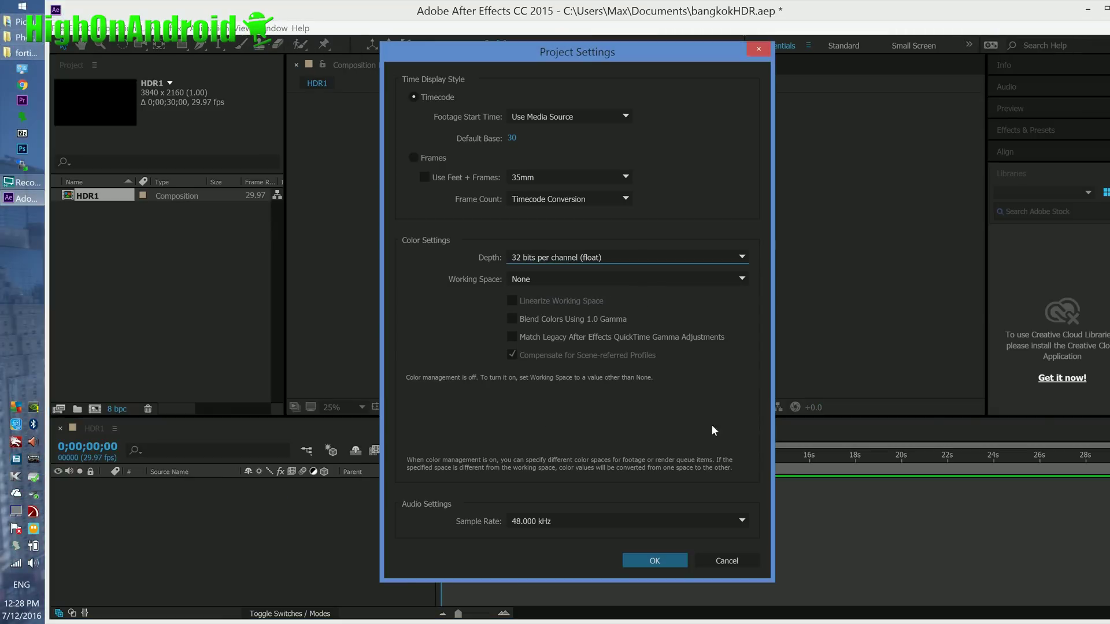
left_click(655, 561)
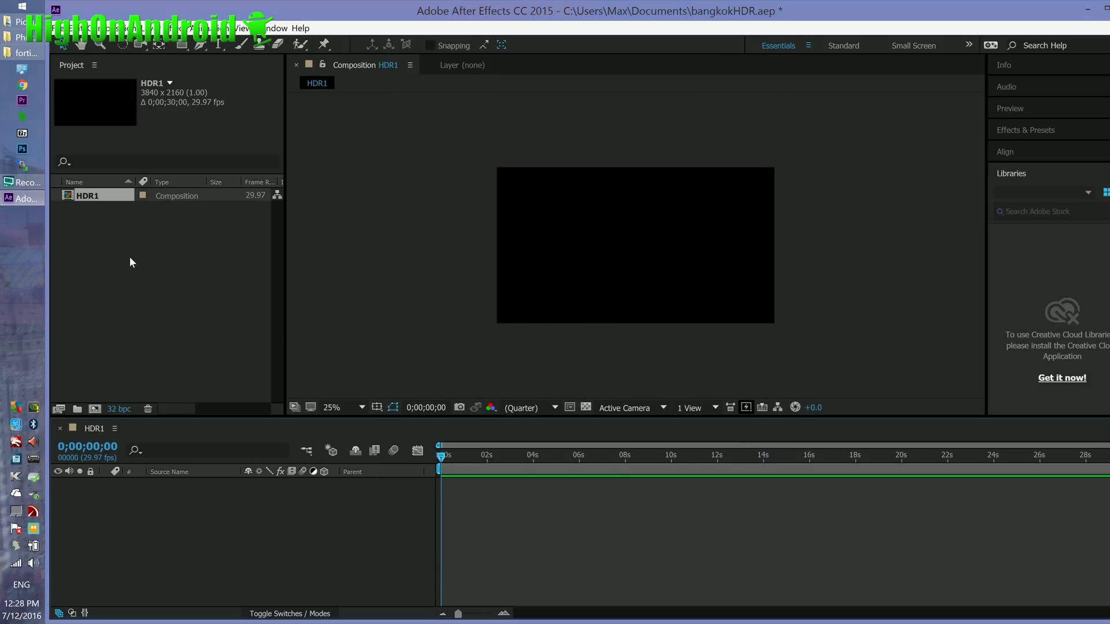
right_click(130, 259)
Open the import browser and explore the timelapse folder on the Samsung_T1 (E:) drive
mouse_move(175, 321)
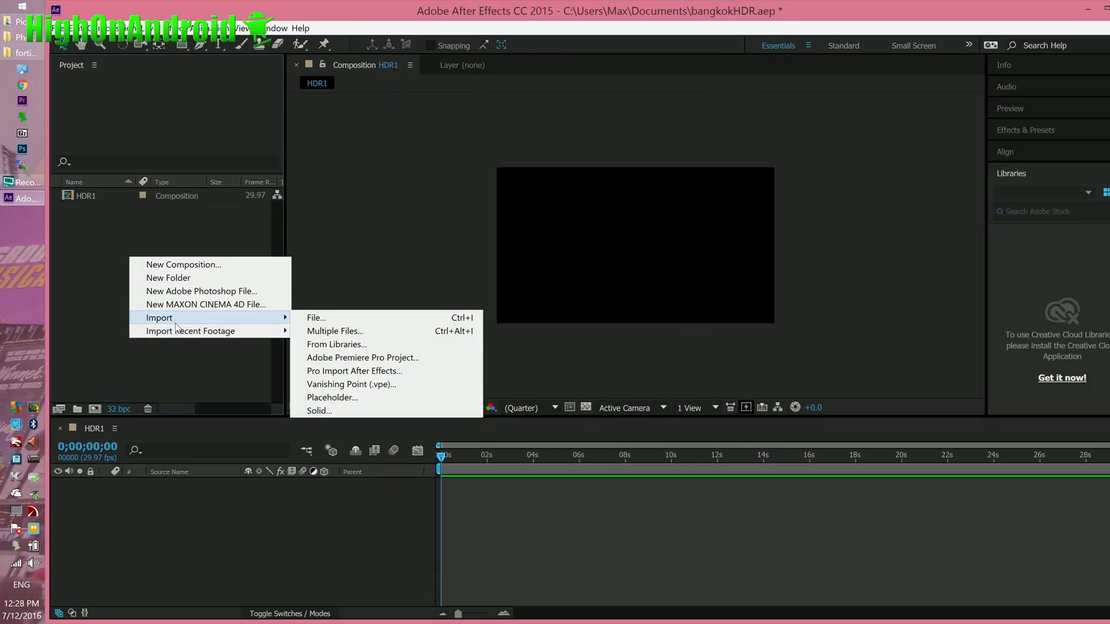
left_click(407, 318)
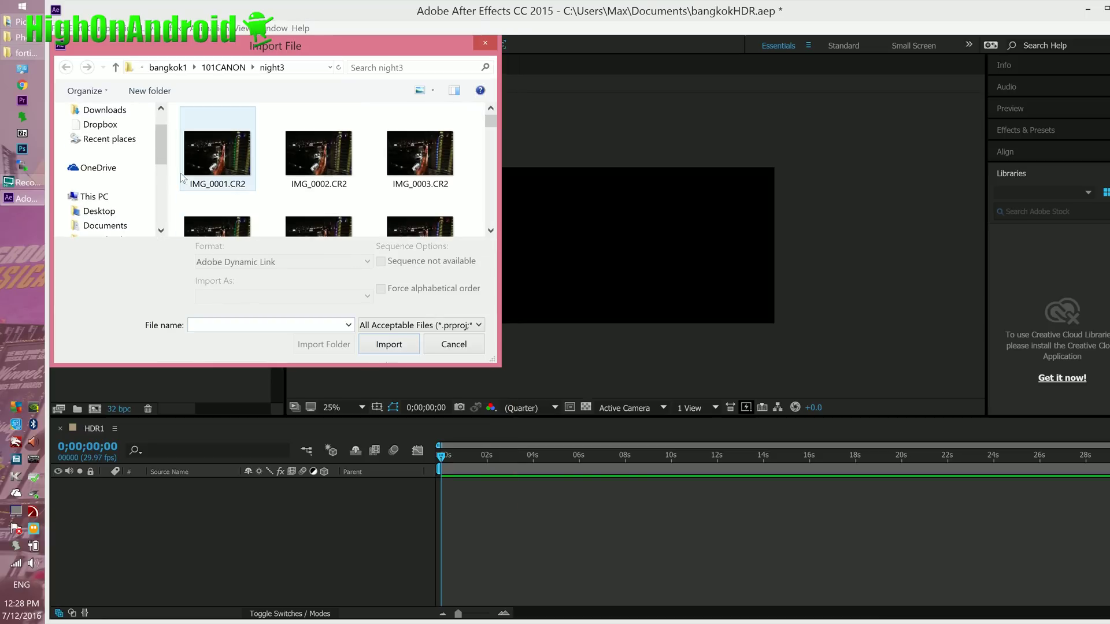
left_click(161, 203)
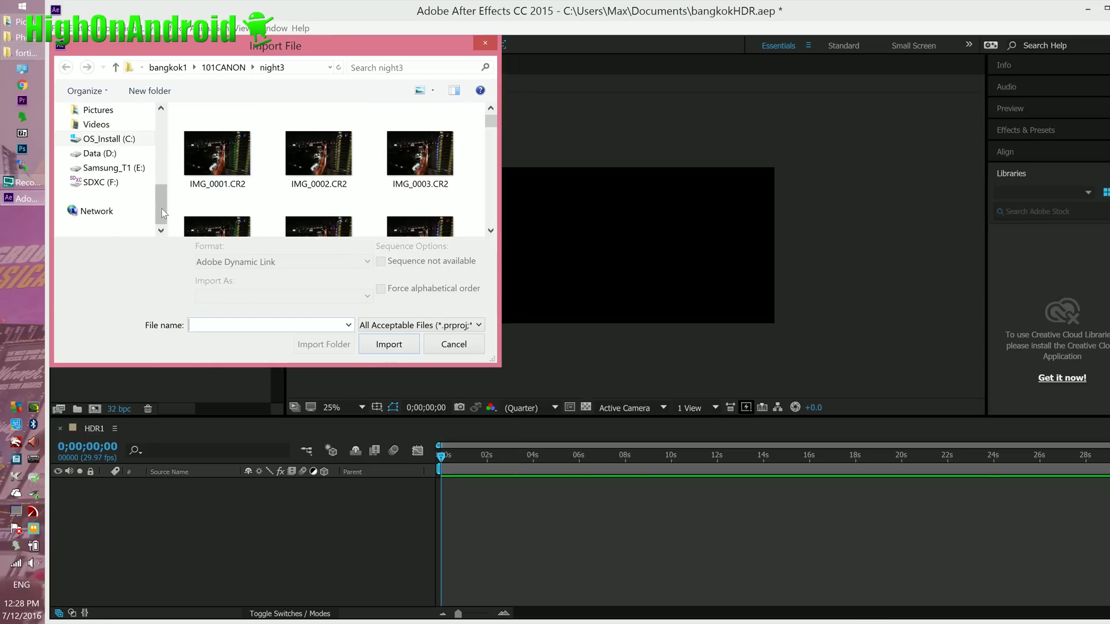
left_click(115, 169)
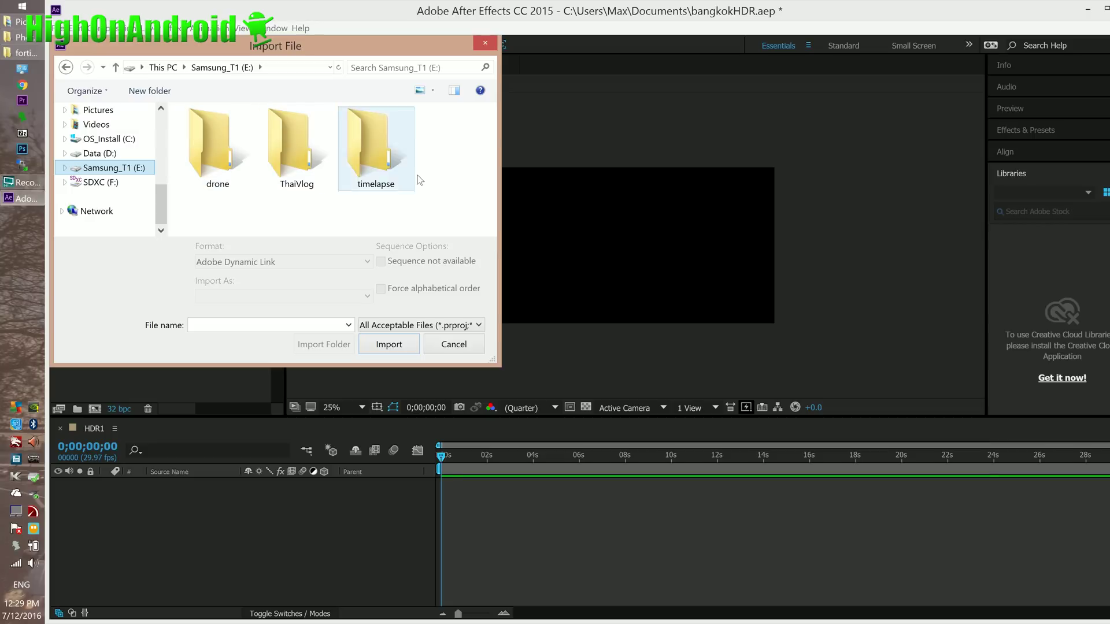
double_click(393, 169)
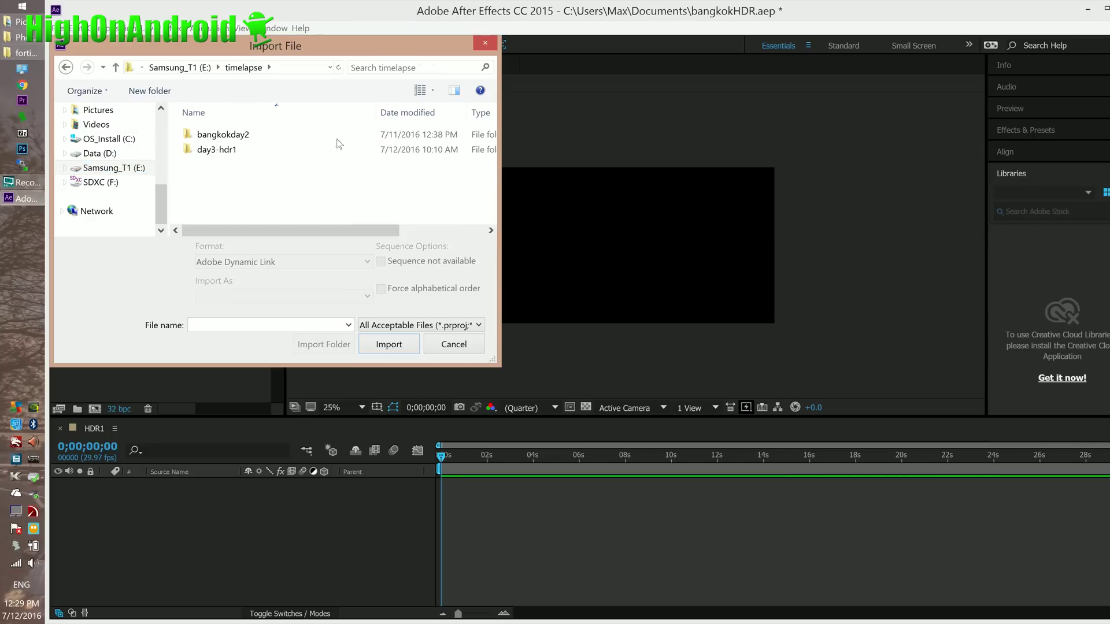
double_click(217, 149)
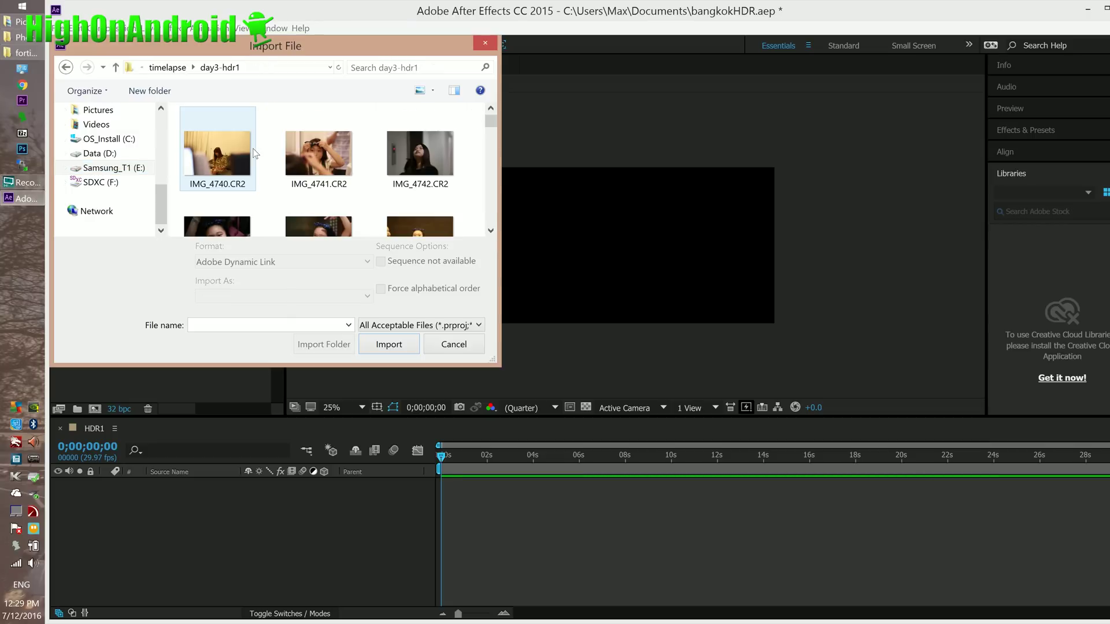
Navigate through bangkokday2, 100CANON and hdr1 into the PhotomatixResults01 folder
left_click(167, 67)
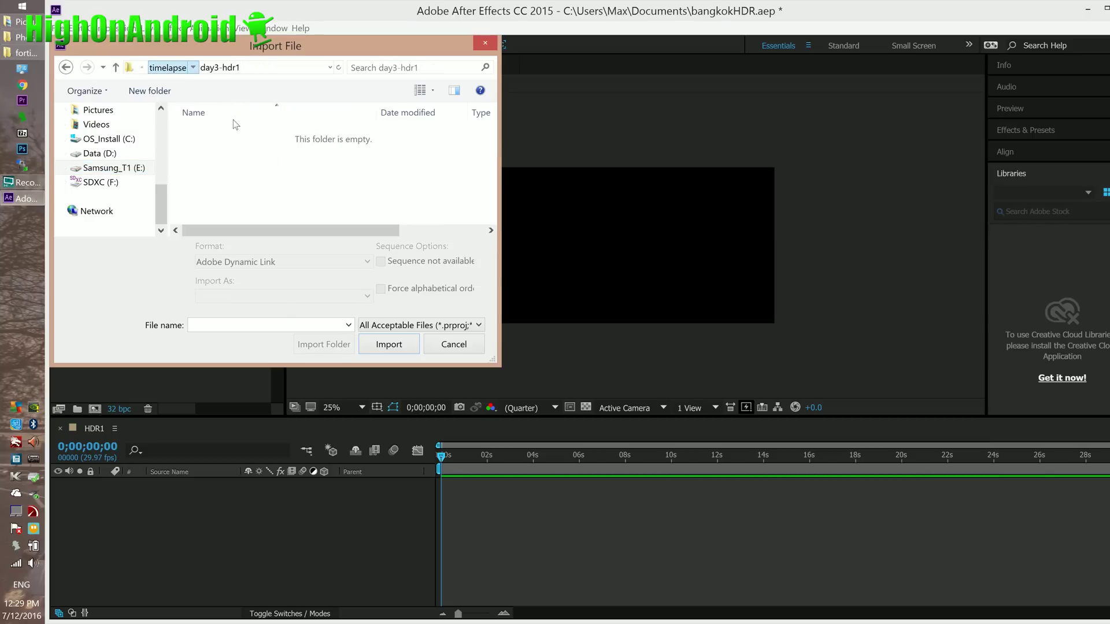
double_click(231, 134)
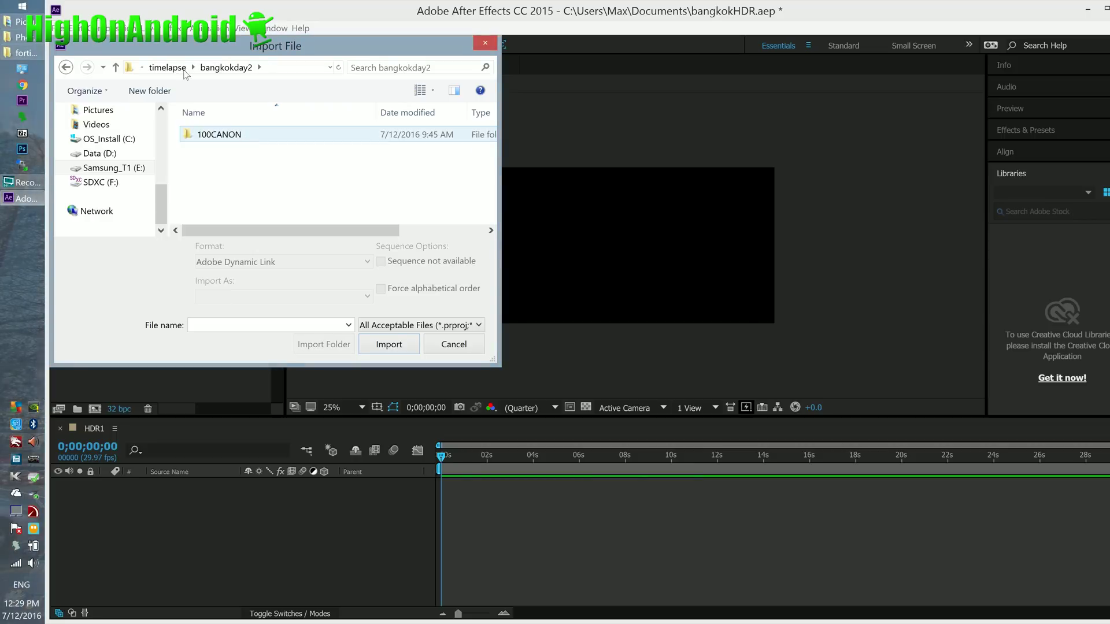
left_click(167, 67)
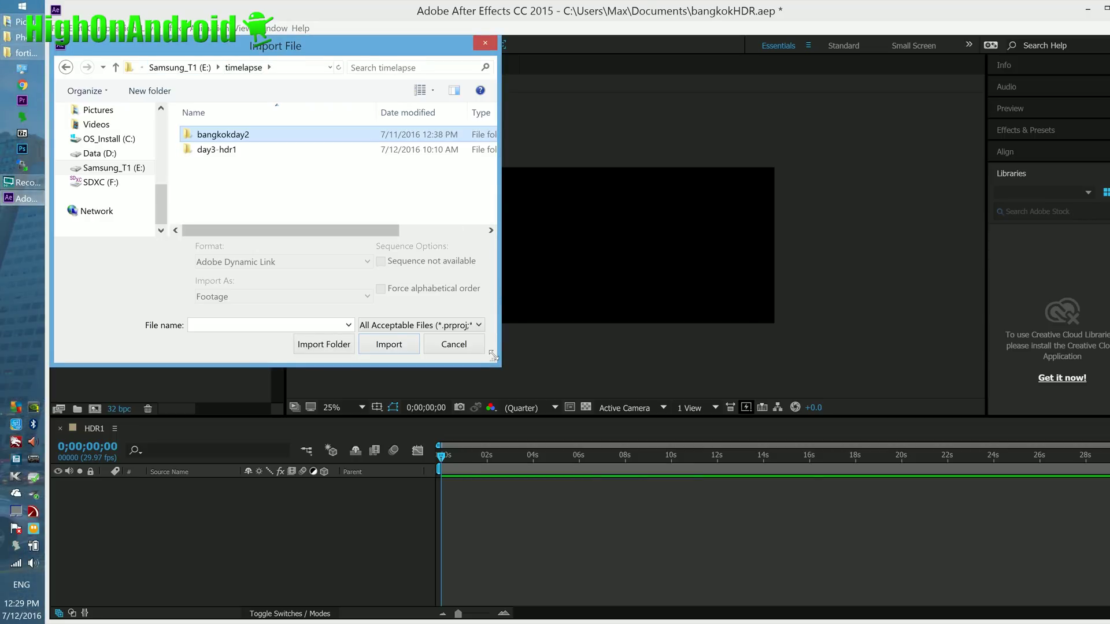
left_click_drag(492, 354, 538, 460)
double_click(276, 133)
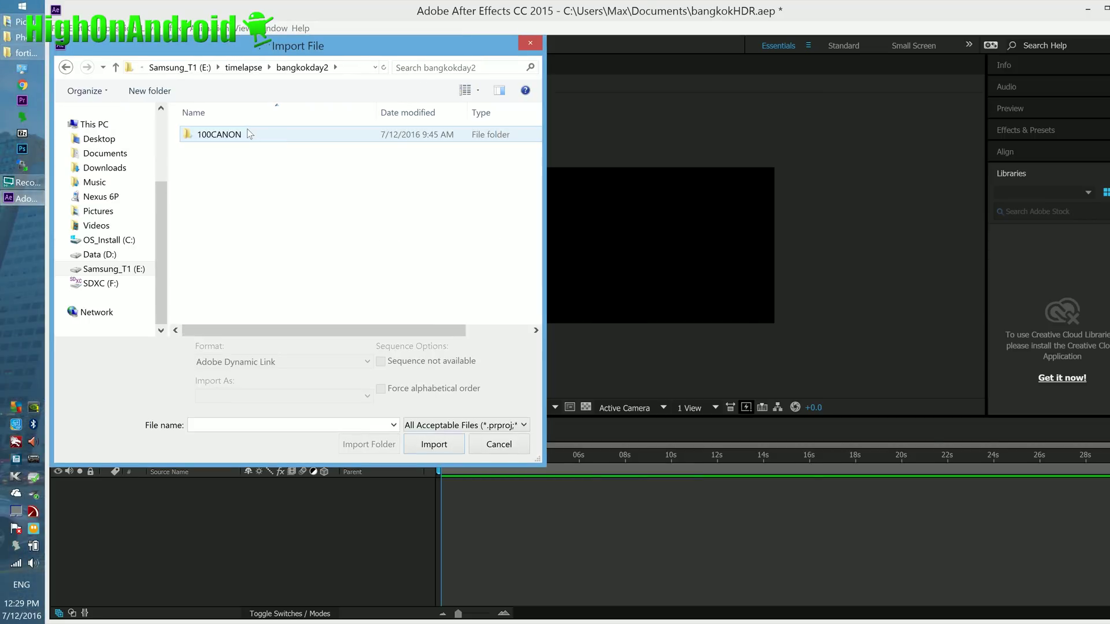
double_click(249, 133)
double_click(220, 151)
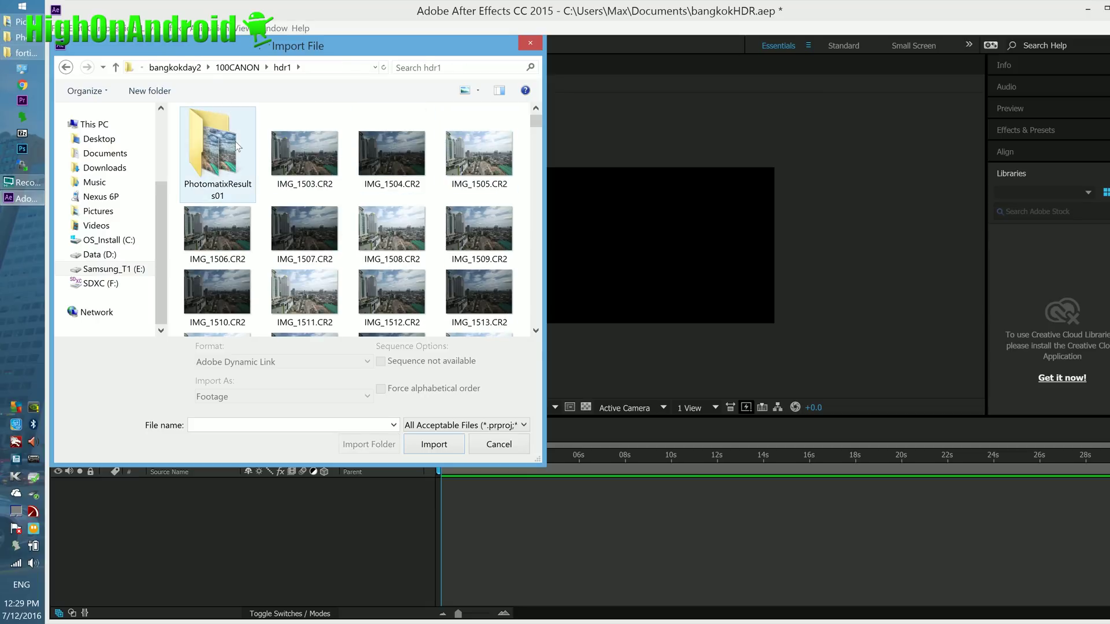
double_click(236, 145)
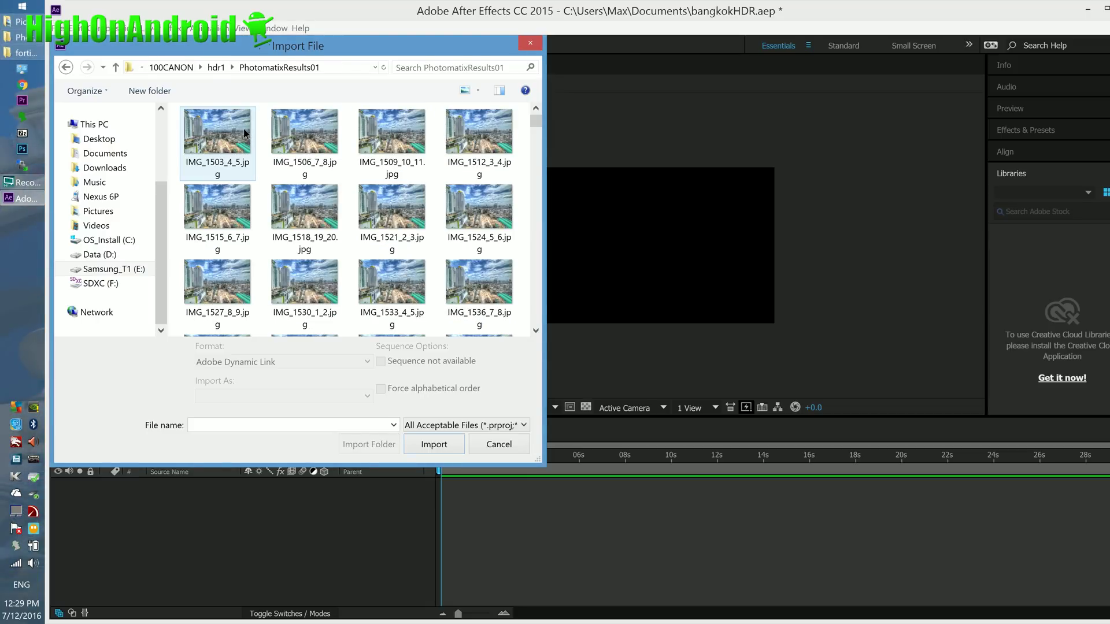
Import IMG_1503_4_5.jpg and the following images as a JPEG sequence
left_click(245, 133)
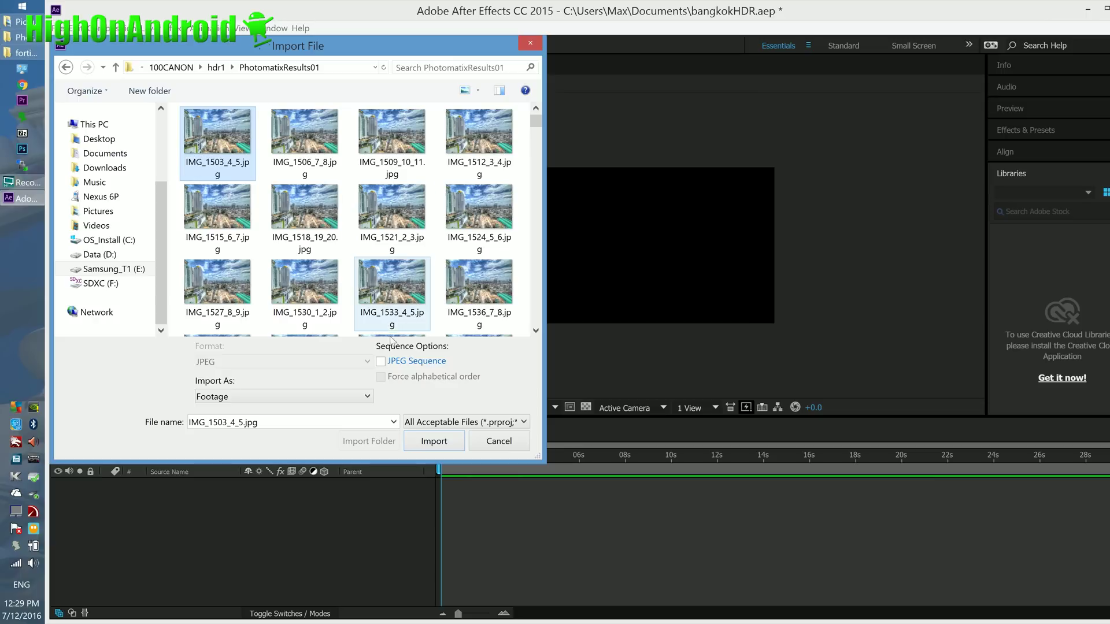
left_click(380, 362)
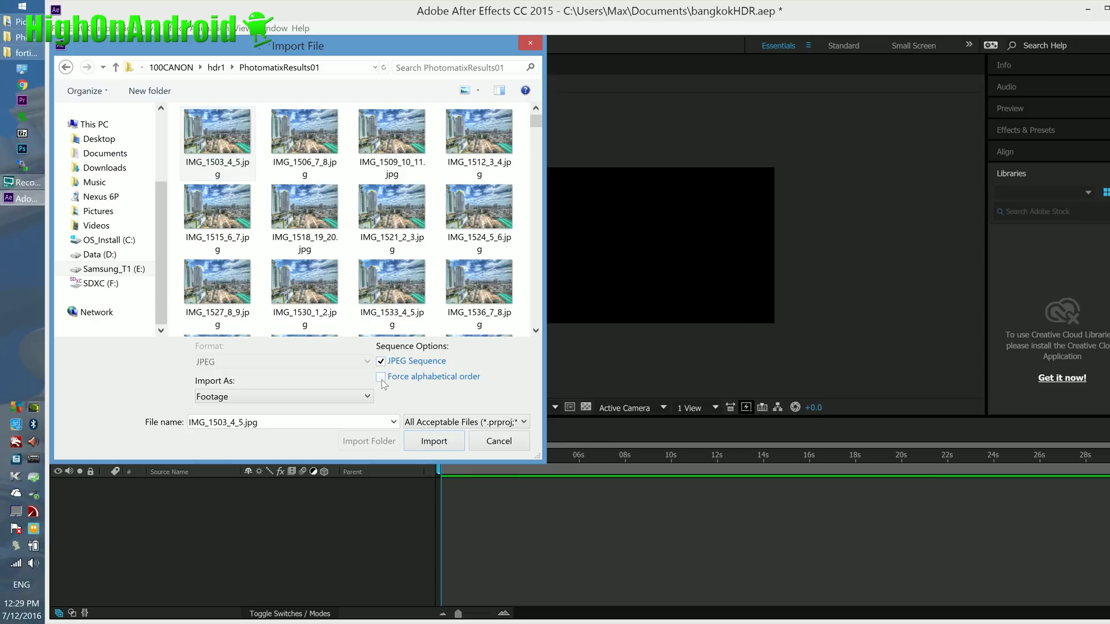
left_click(443, 442)
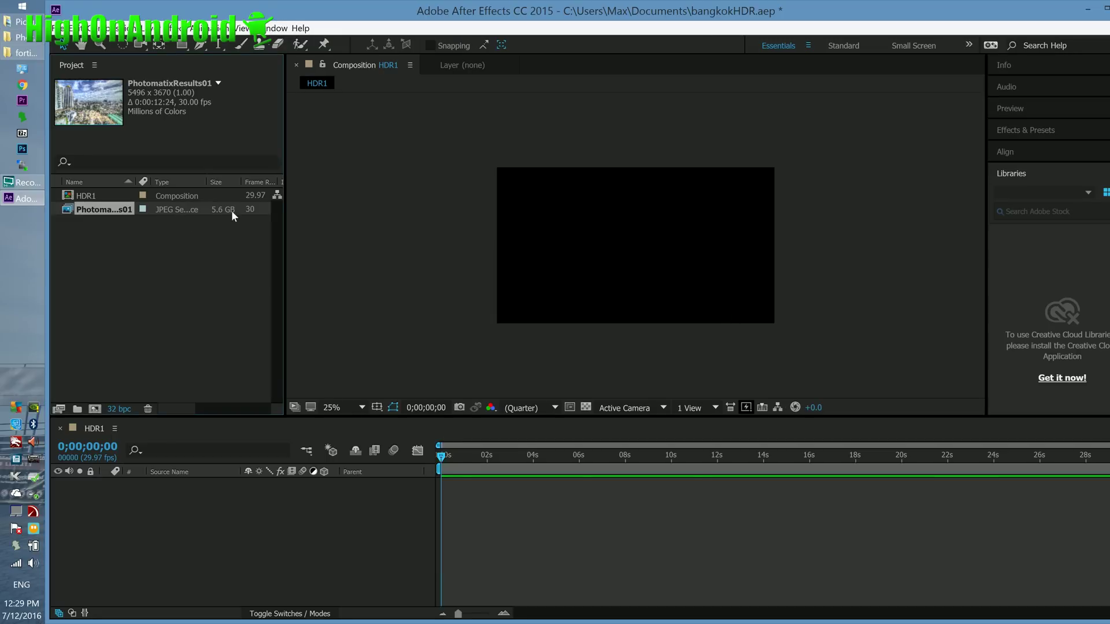
Add PhotomatixResults01 as an HDR1 layer, then shrink and reposition it to fill the frame
left_click_drag(175, 209, 220, 519)
left_click_drag(221, 519, 244, 489)
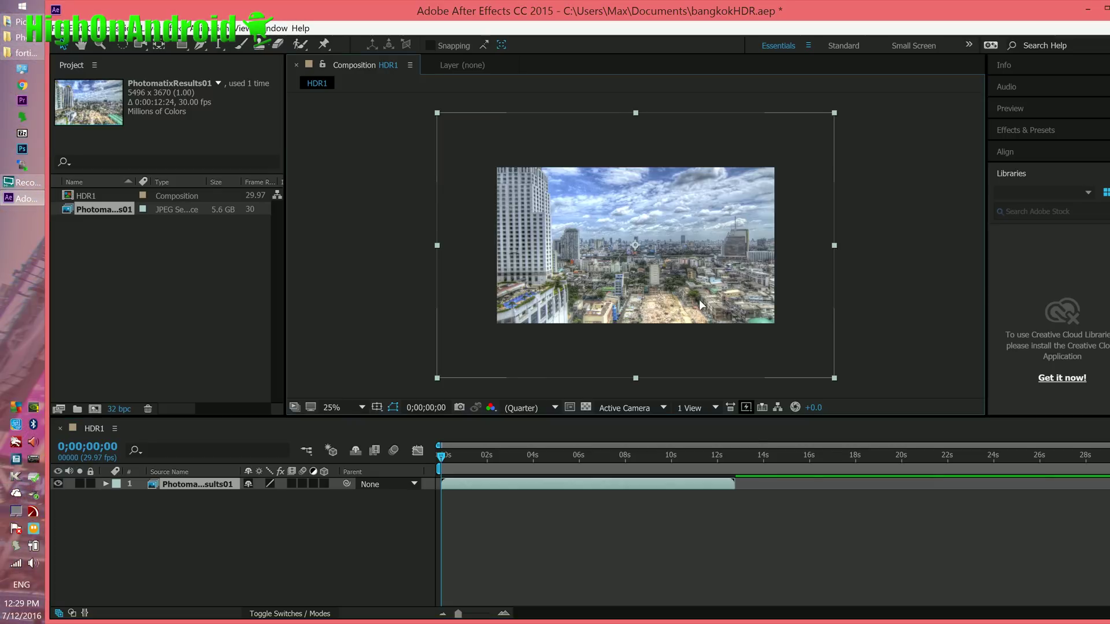
left_click_drag(621, 294, 523, 188)
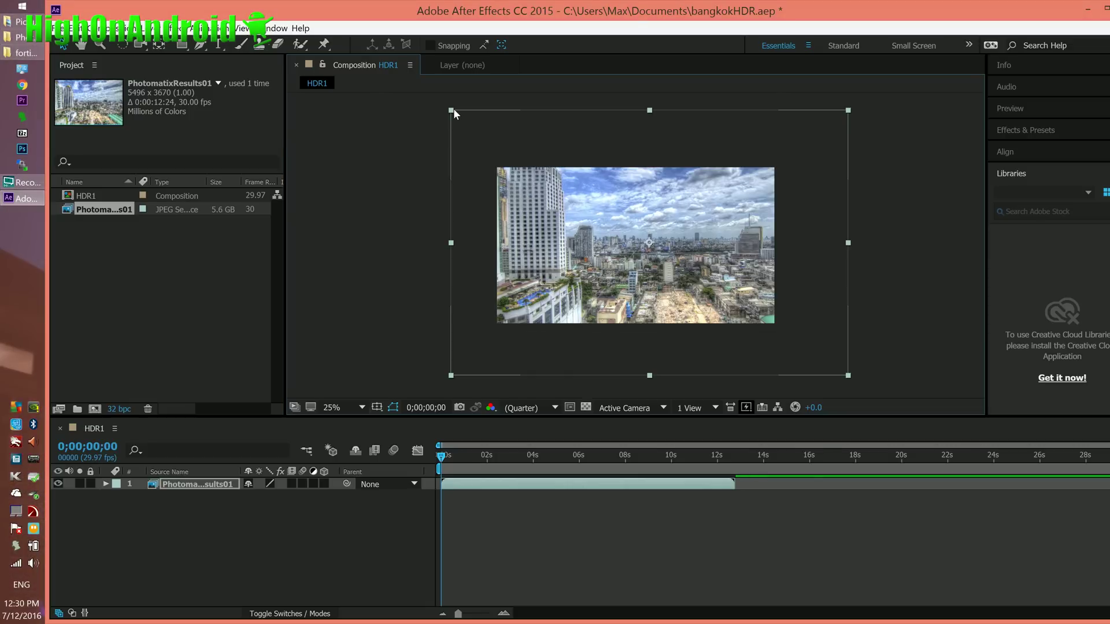
left_click_drag(454, 112, 513, 156)
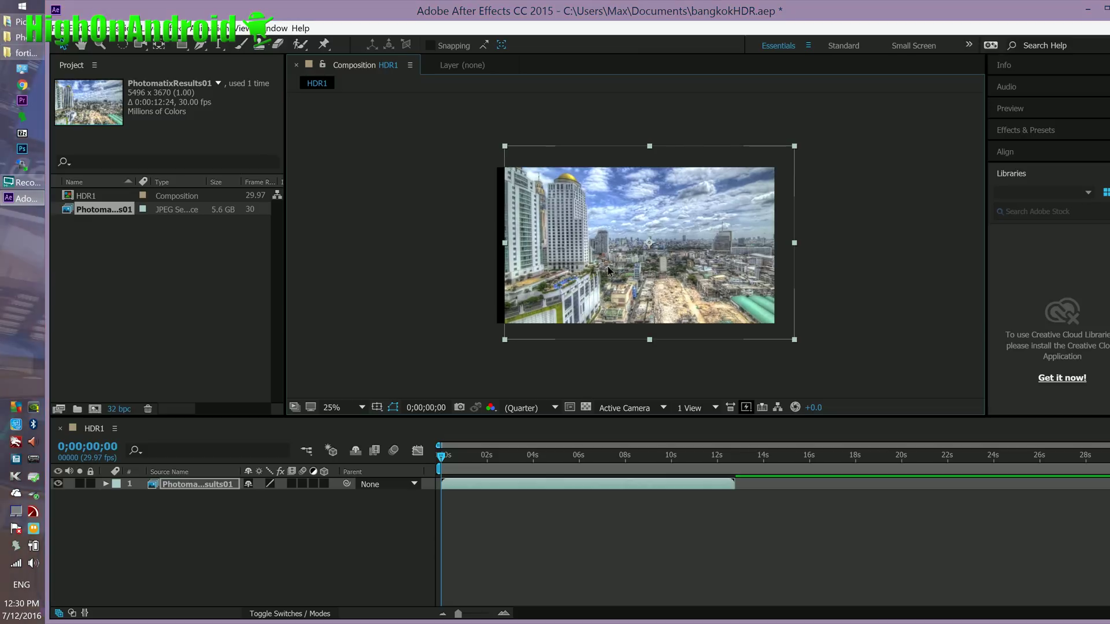
mouse_move(608, 266)
left_mouse_down()
mouse_move(585, 264)
mouse_move(596, 263)
left_mouse_up()
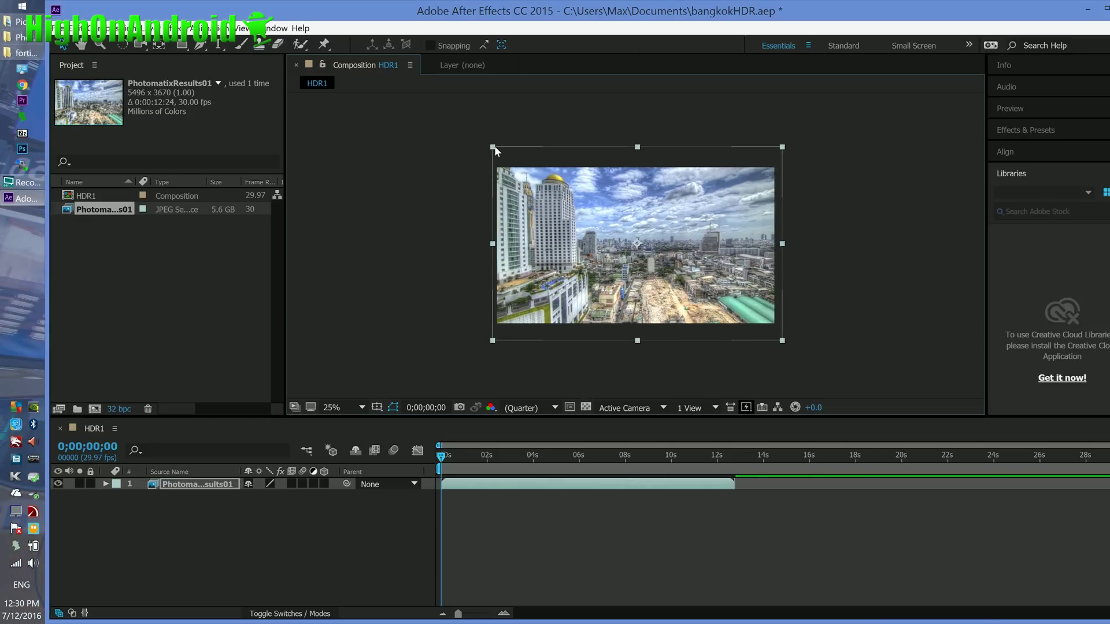
mouse_move(494, 149)
left_mouse_down()
mouse_move(510, 187)
mouse_move(488, 148)
left_mouse_up()
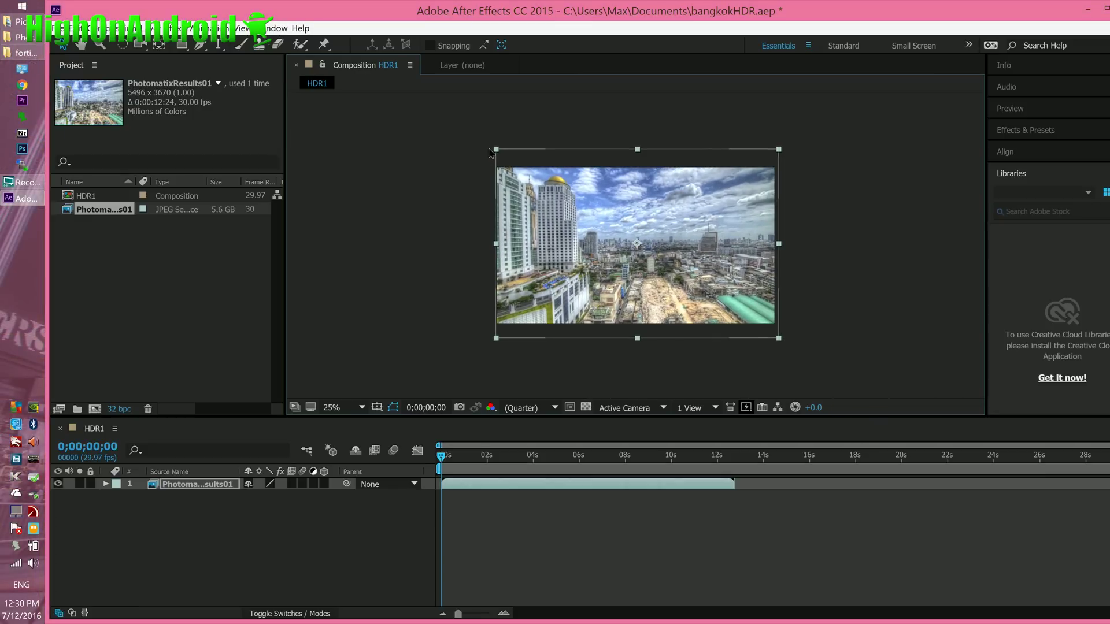
mouse_move(583, 223)
left_mouse_down()
mouse_move(583, 234)
mouse_move(583, 213)
left_mouse_up()
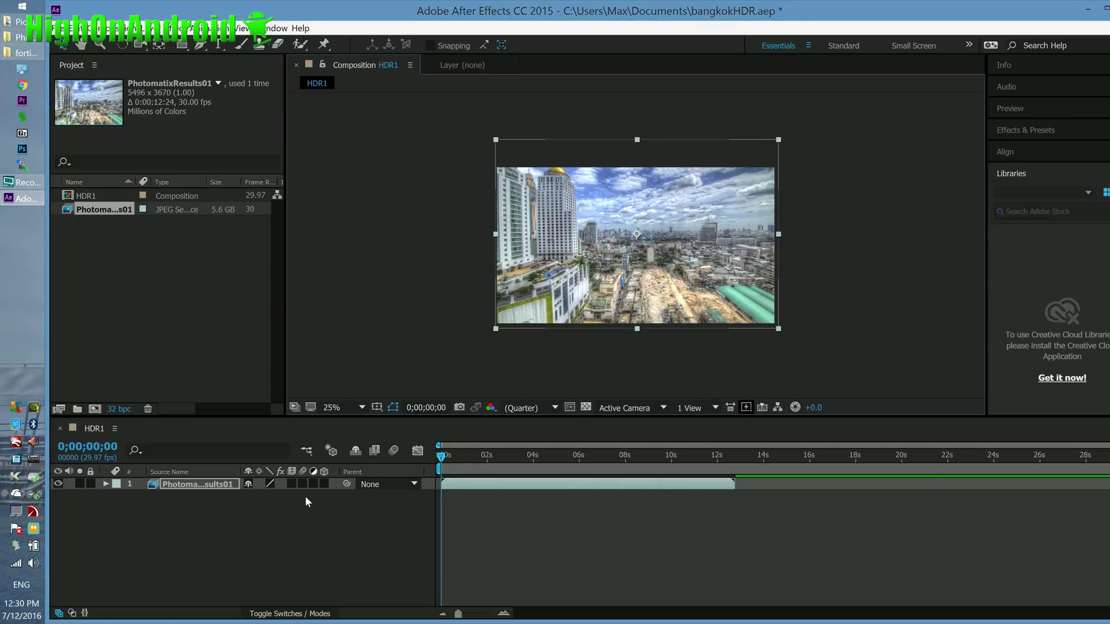
Set a Position keyframe at 0 seconds and move the playhead to the clip's end
key("p")
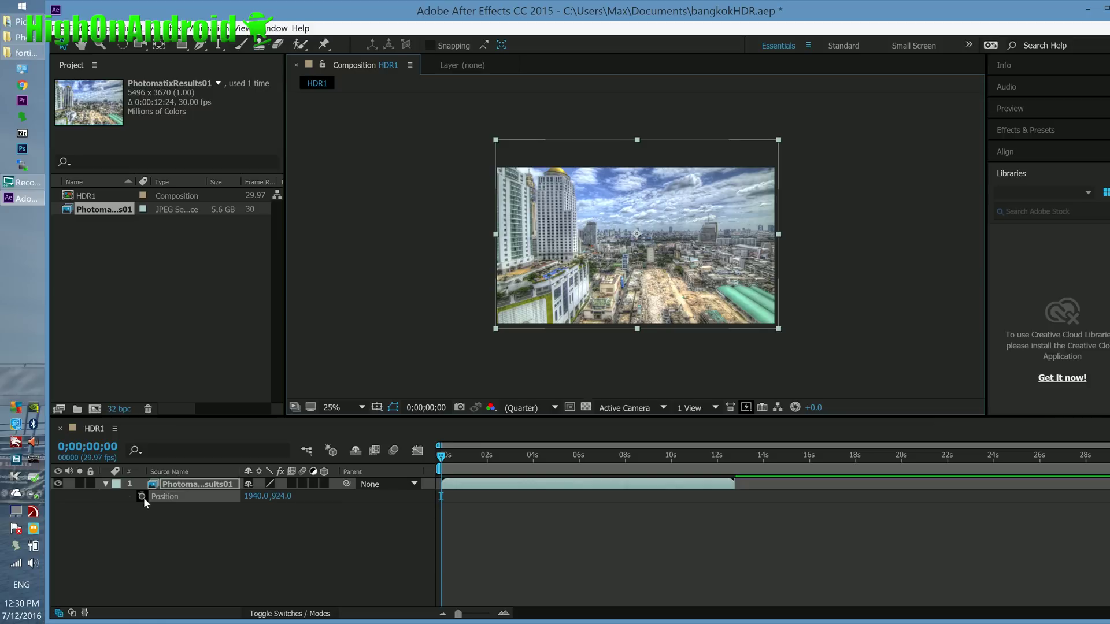
left_click(142, 497)
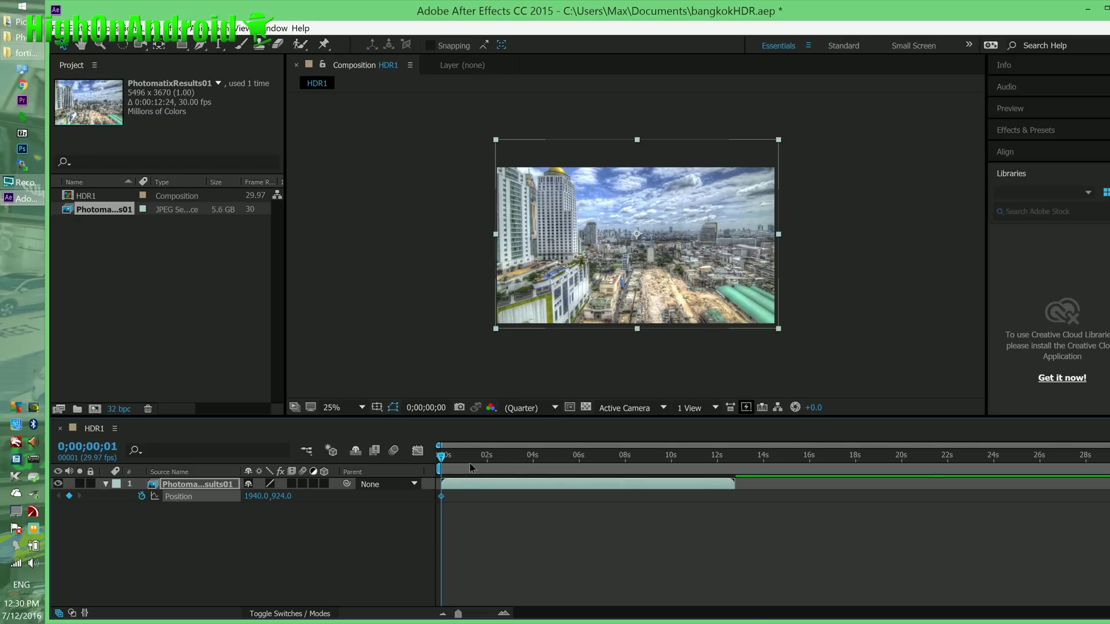
key("space")
left_click_drag(636, 464, 731, 460)
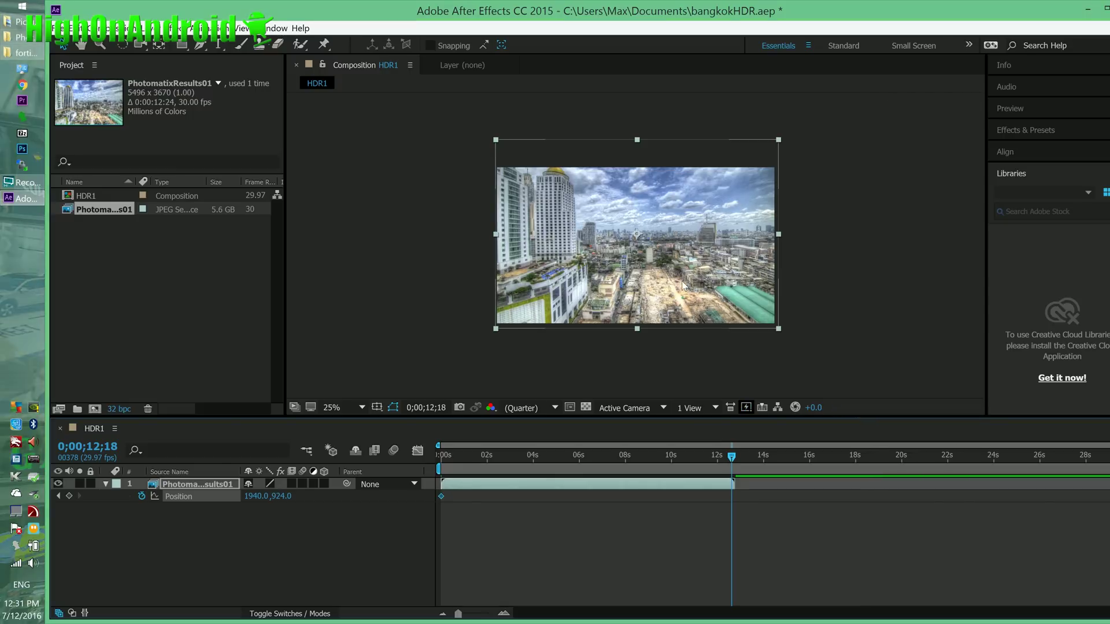
Nudge the photo down repeatedly, creating the end keyframe at 1940, 1252
key("Down")
key("Down")
key("Down")
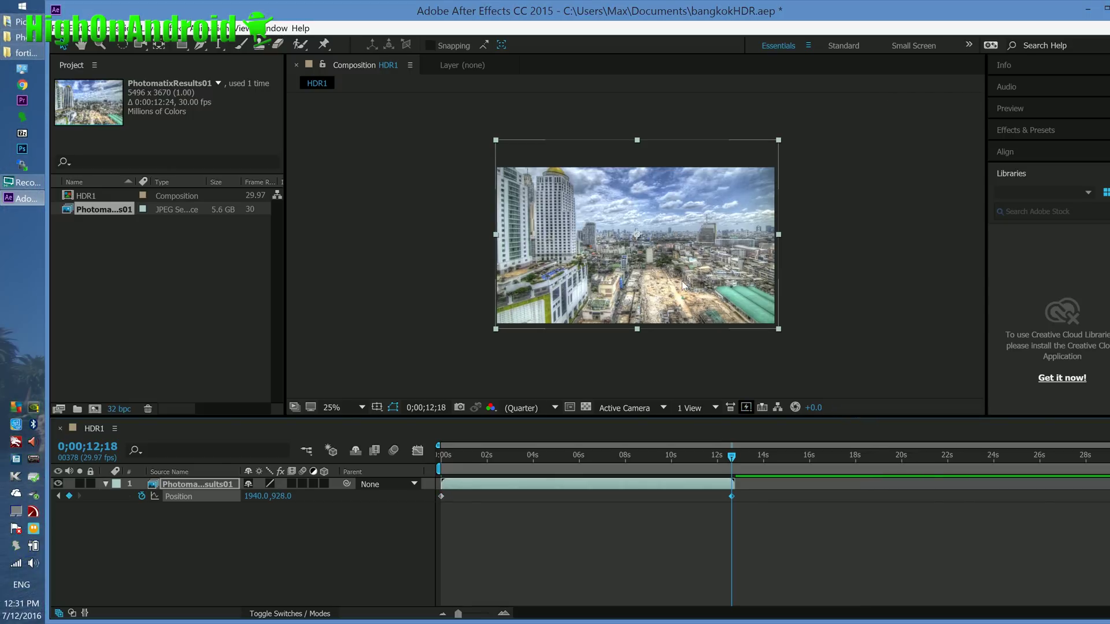
key("Down")
key("Down")
key("Down")
key("Down")
key("Down")
key("Down")
key("Down")
key("Down")
key("Down")
key("Down")
key("Down")
key("Down")
key("Down")
key("Down")
key("Down")
key("Down")
key("Down")
key("Down")
key("Down")
key("Down")
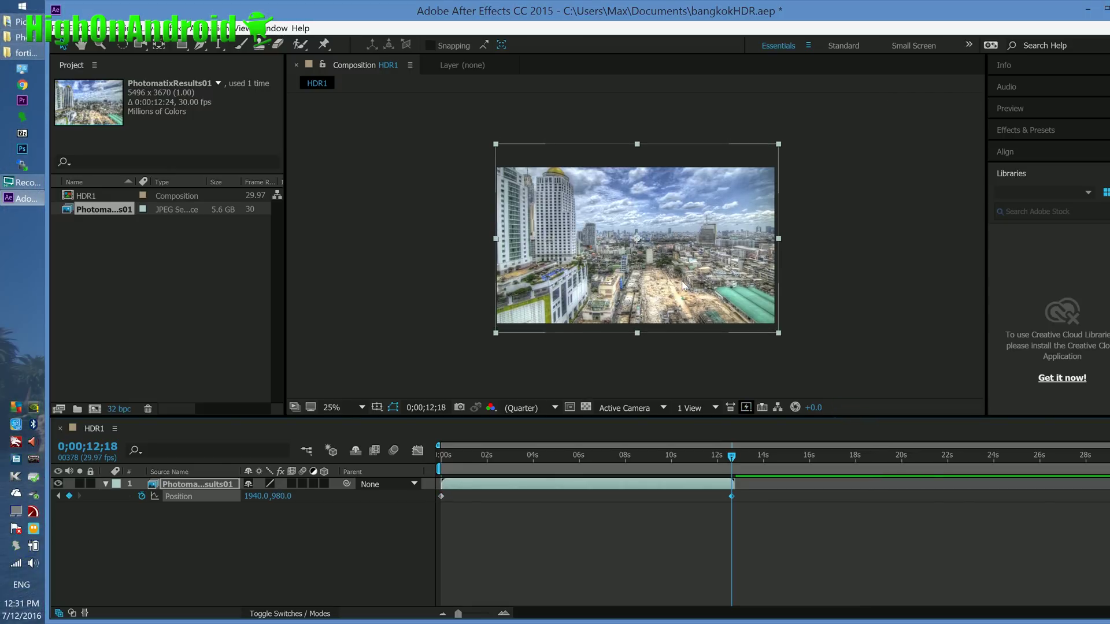
key("Down")
key("Down")
key("Down")
key("Down")
key("Down")
key("Down")
key("Down")
key("Down")
key("Down")
key("Down")
key("Down")
key("Down")
key("Down")
key("Down")
key("Down")
key("Down")
key("Down")
key("Down")
key("Down")
key("Down")
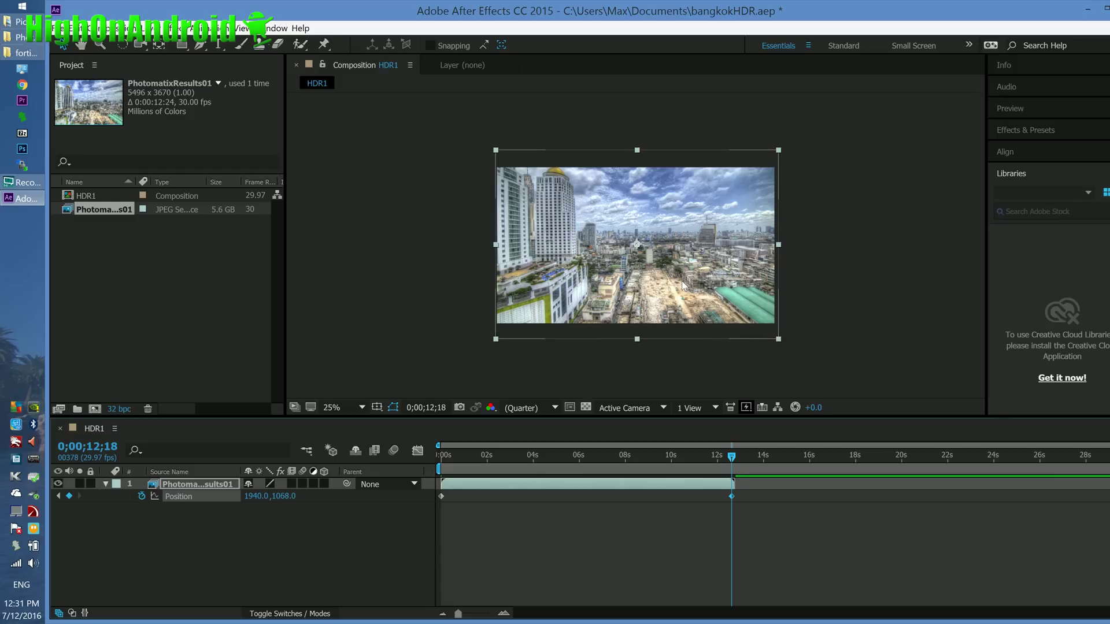
key("Down")
key("Down")
key("Down")
key("Down")
key("Down")
key("Down")
key("Down")
key("Down")
key("Down")
key("Down")
key("Down")
key("Down")
key("Down")
key("Down")
key("Down")
key("Down")
key("Down")
key("Down")
key("Down")
key("Down")
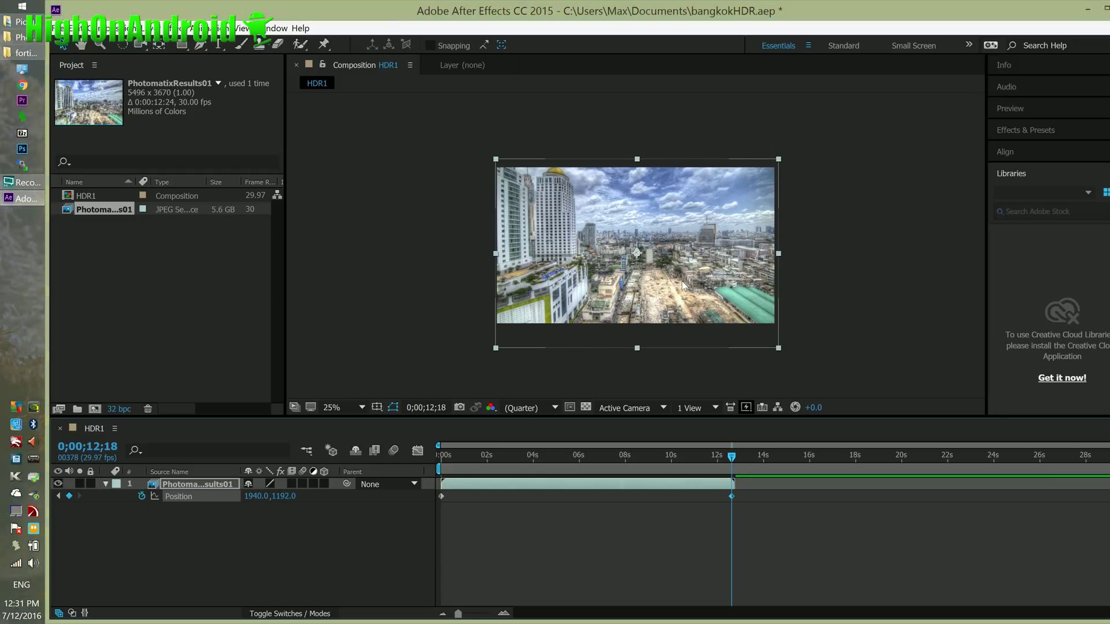
key("Down")
key("Down")
key("Down")
key("Down")
key("Down")
key("Down")
key("Down")
key("Down")
key("Down")
key("Down")
key("Down")
key("Down")
key("Down")
key("Down")
key("Down")
key("Down")
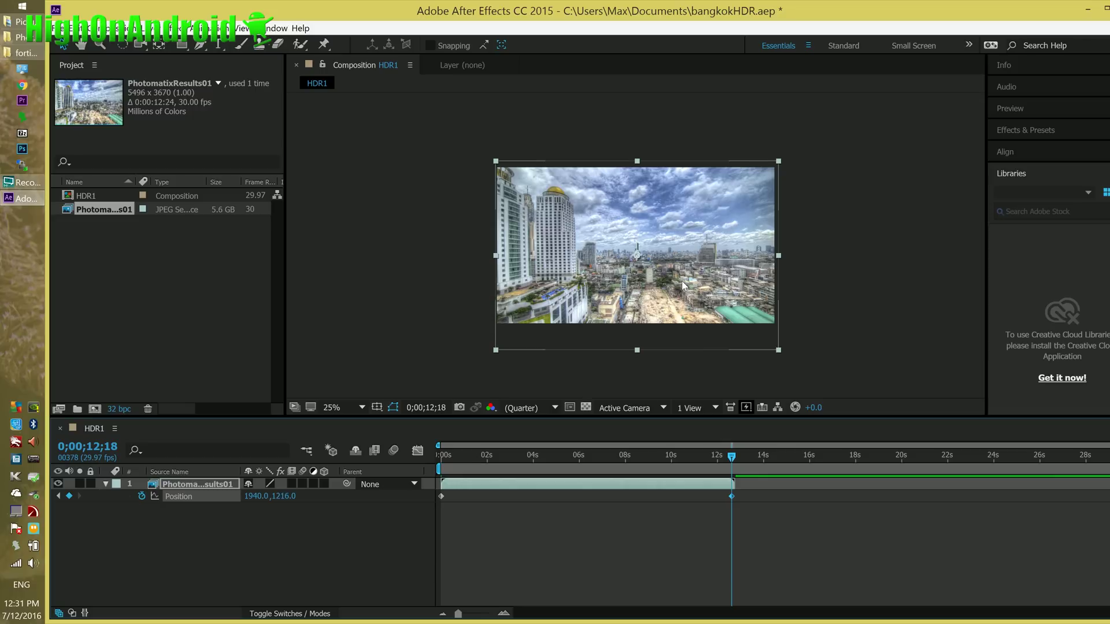
key("Down")
key("Down")
key("Down")
key("Down")
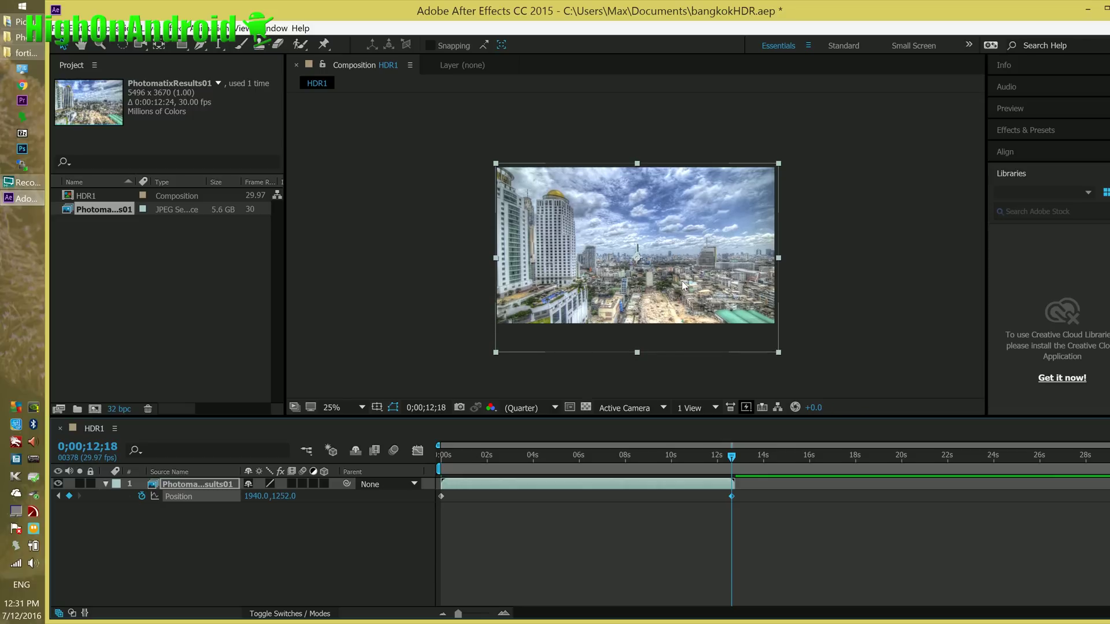
key("Down")
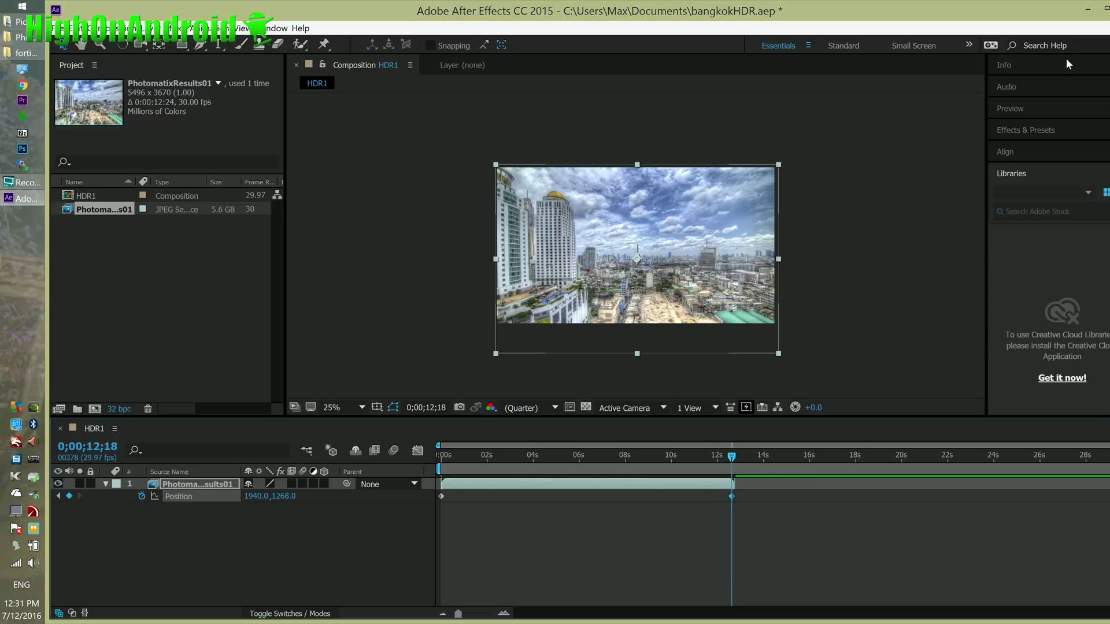
Delete the stray comp marker from the HDR1 timeline
double_click(1034, 15)
left_click(999, 24)
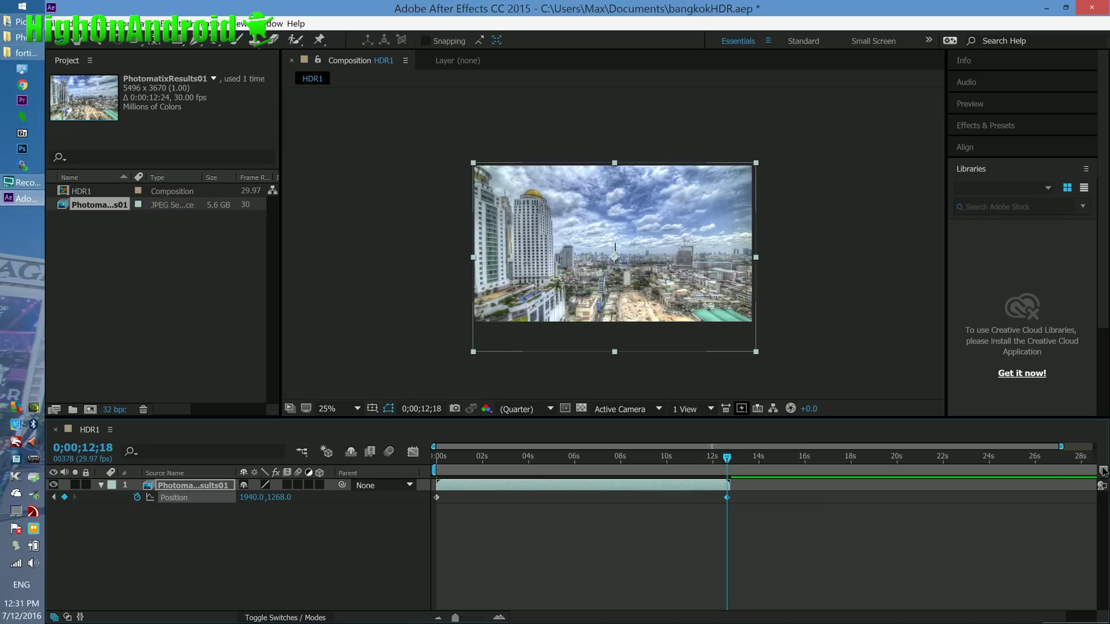
left_click_drag(999, 477, 1004, 473)
left_click(1008, 470, "ctrl")
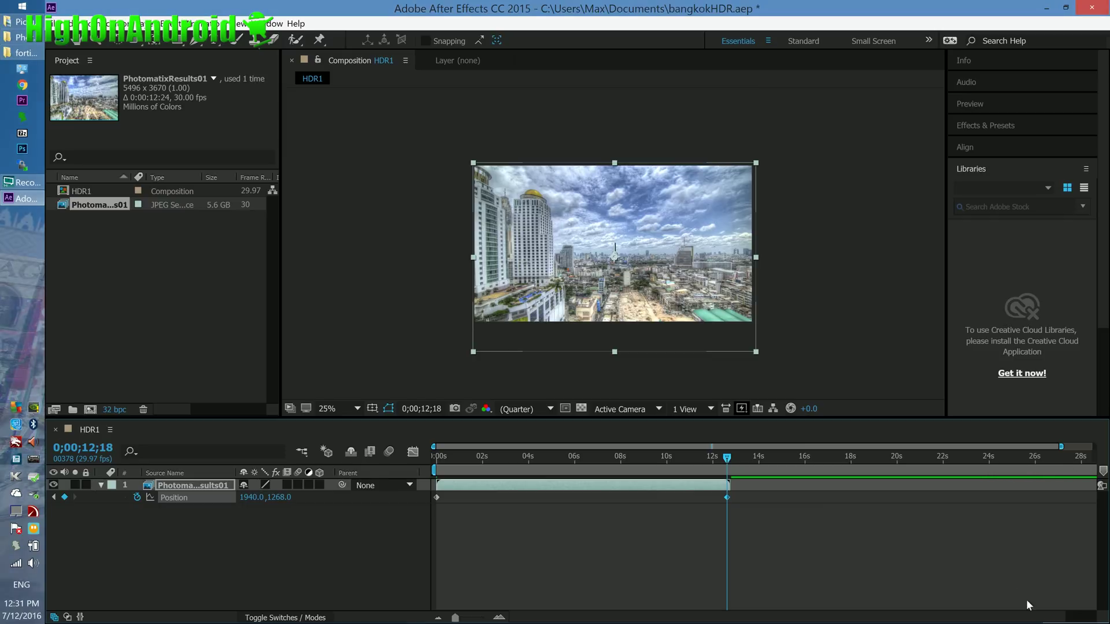
End the work area at the last keyframe near 12;18 and return to the start
scroll(1101, 494, "right", 2)
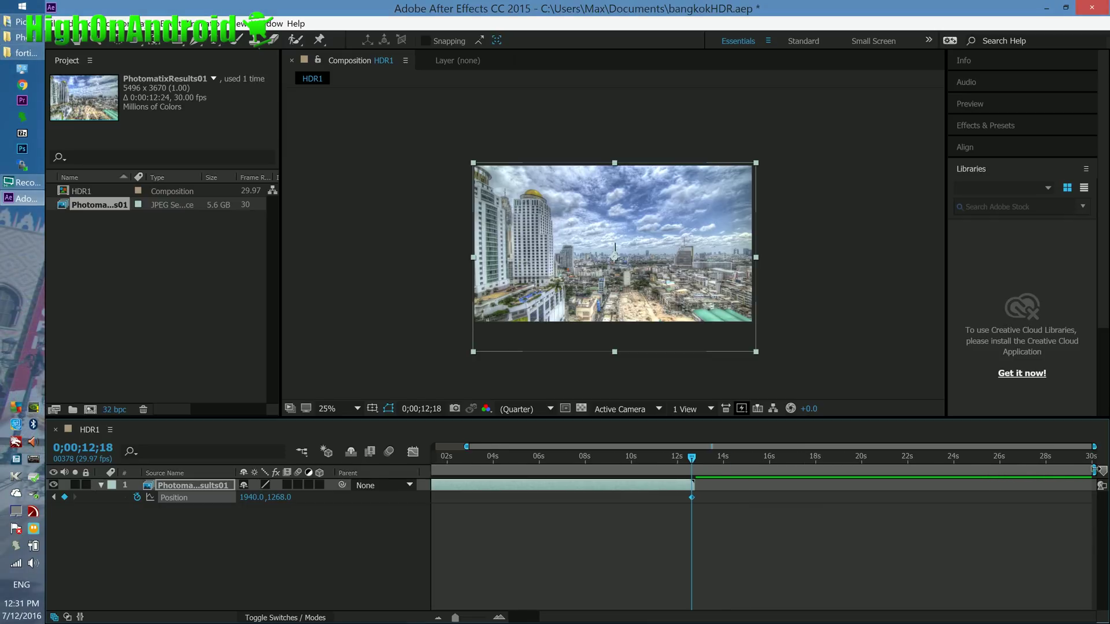
left_click_drag(905, 469, 698, 466)
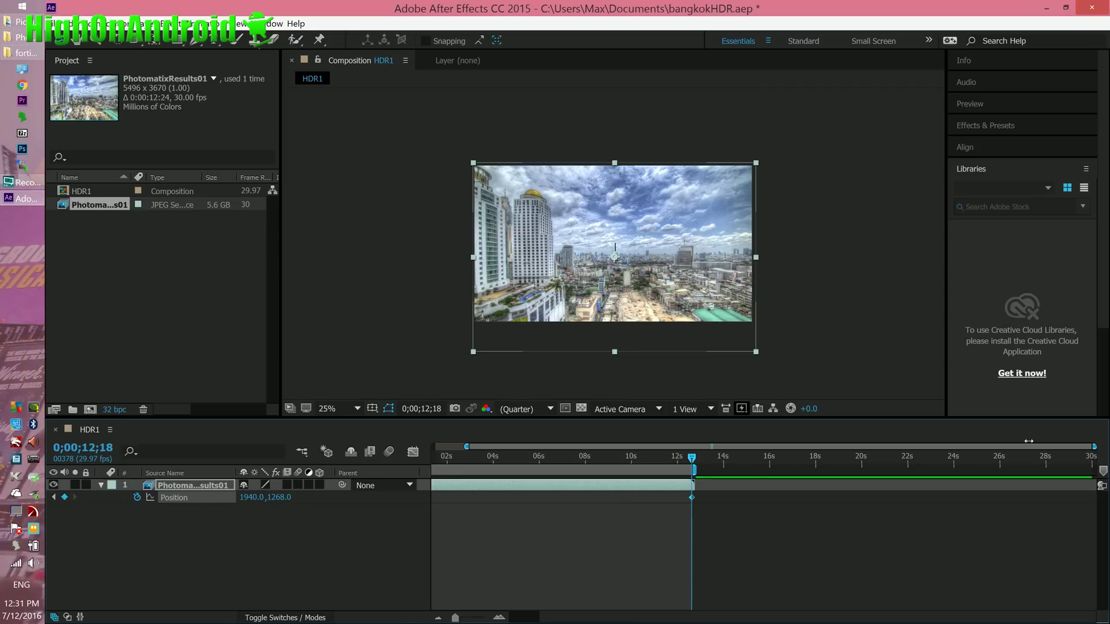
left_click_drag(1095, 446, 942, 447)
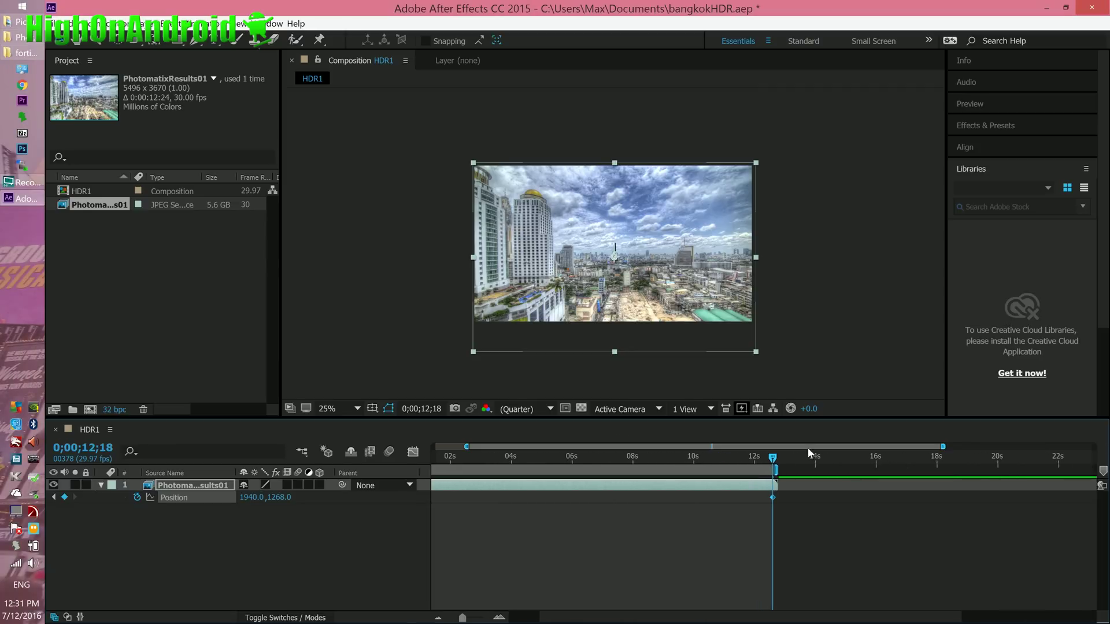
left_click_drag(454, 465, 409, 463)
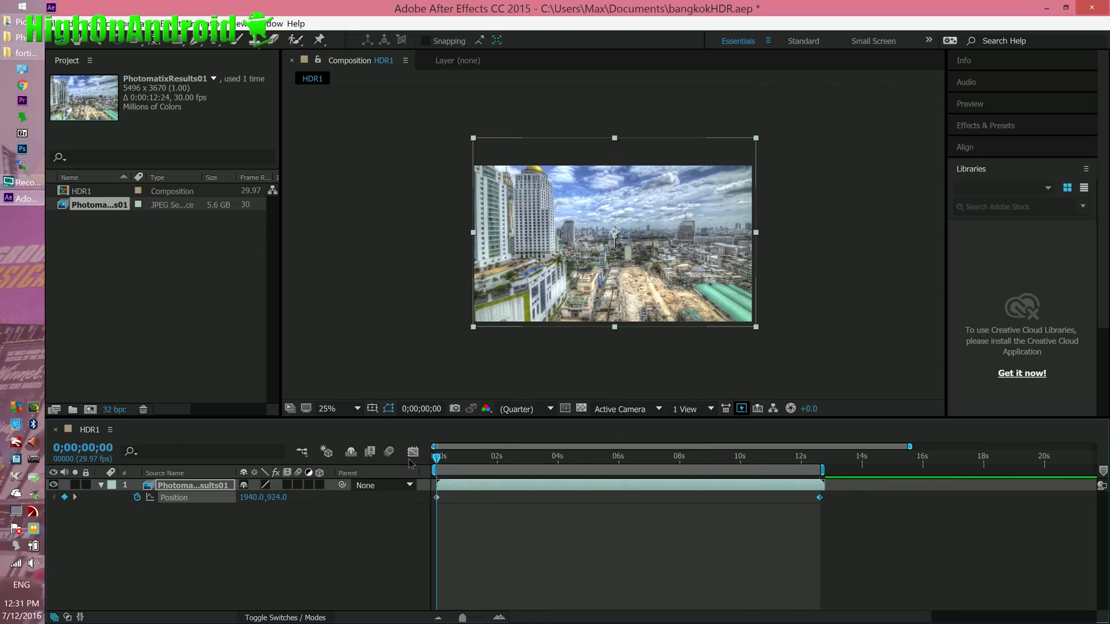
Preview the upward pan twice from near the start, then save bangkokHDR.aep
left_click(741, 409)
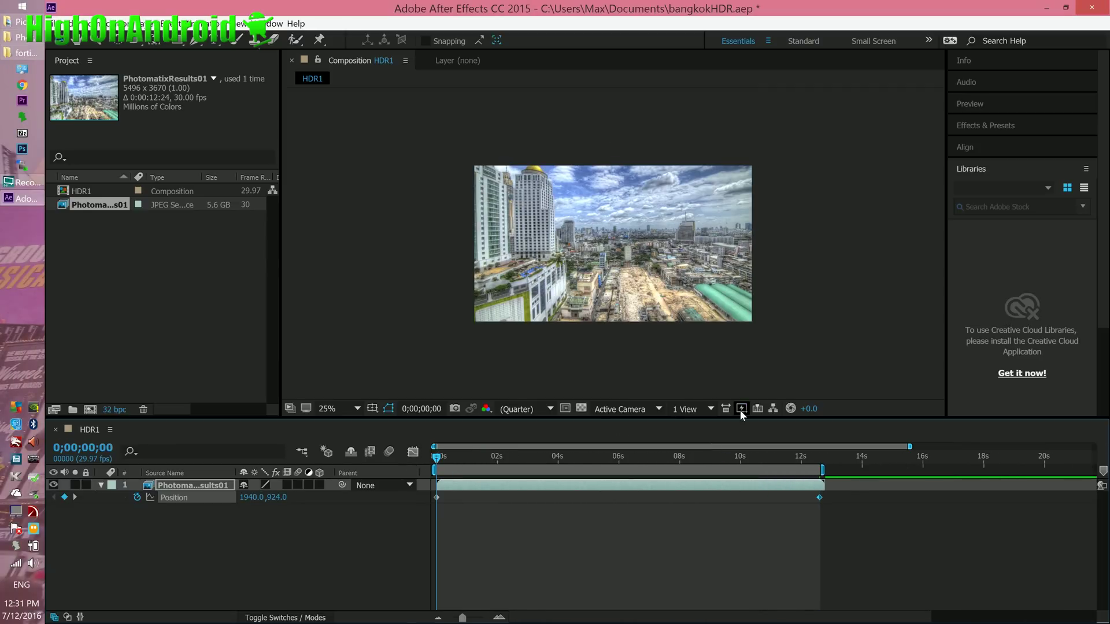
key("space")
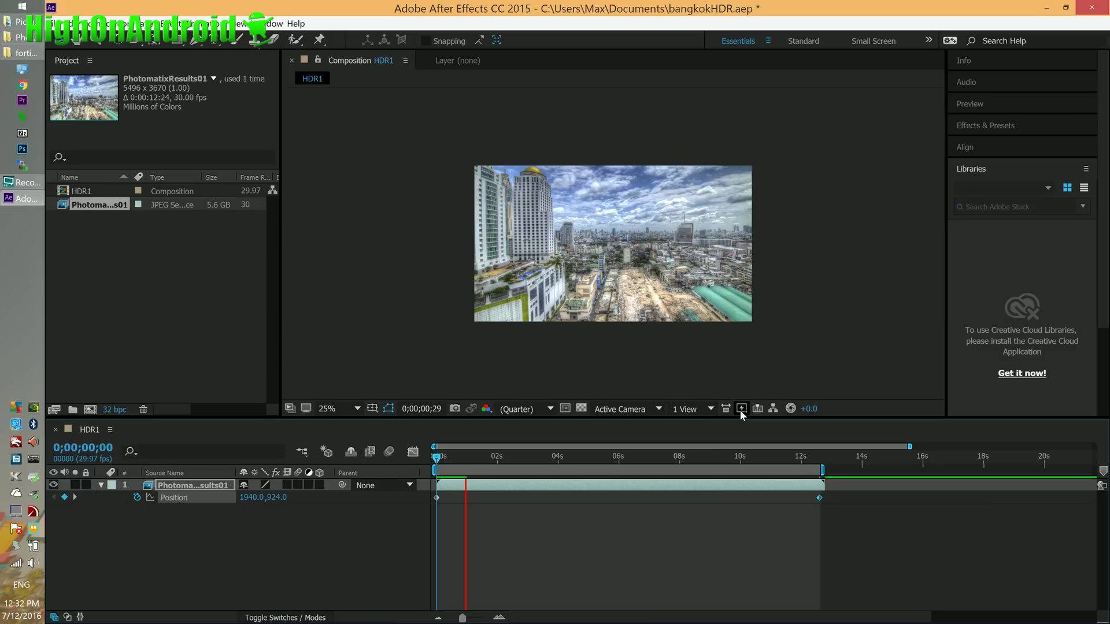
key("space")
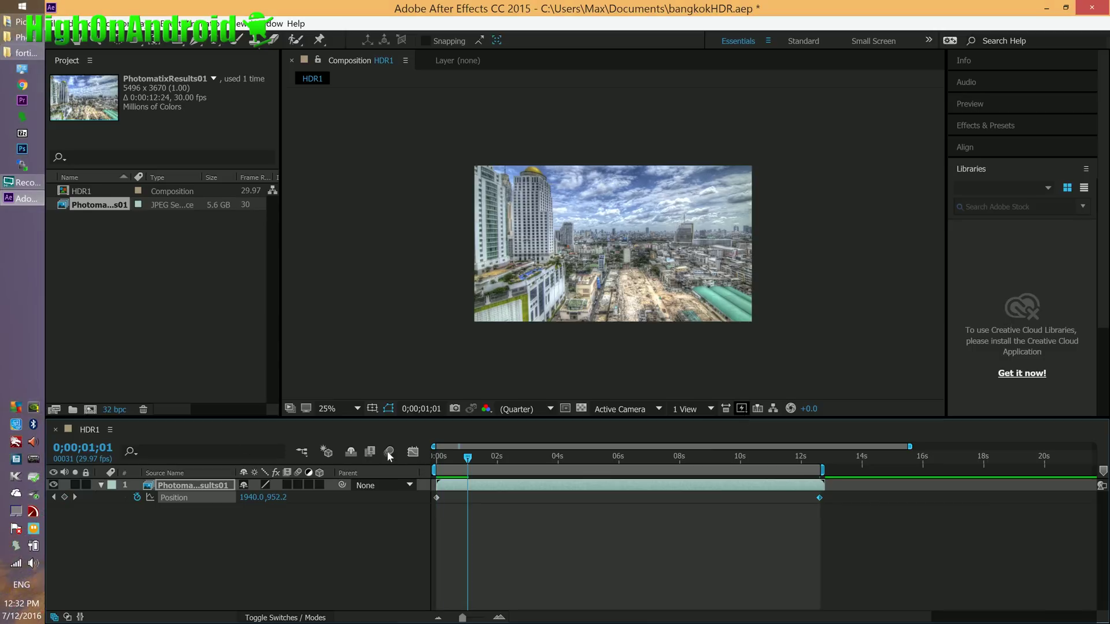
left_click(443, 457)
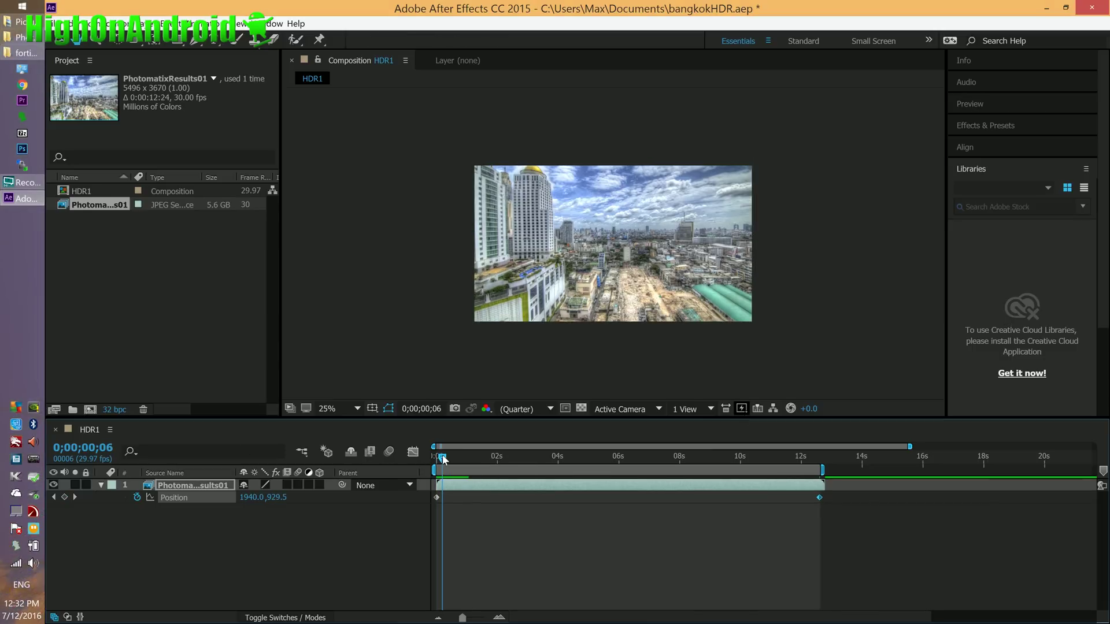
key("space")
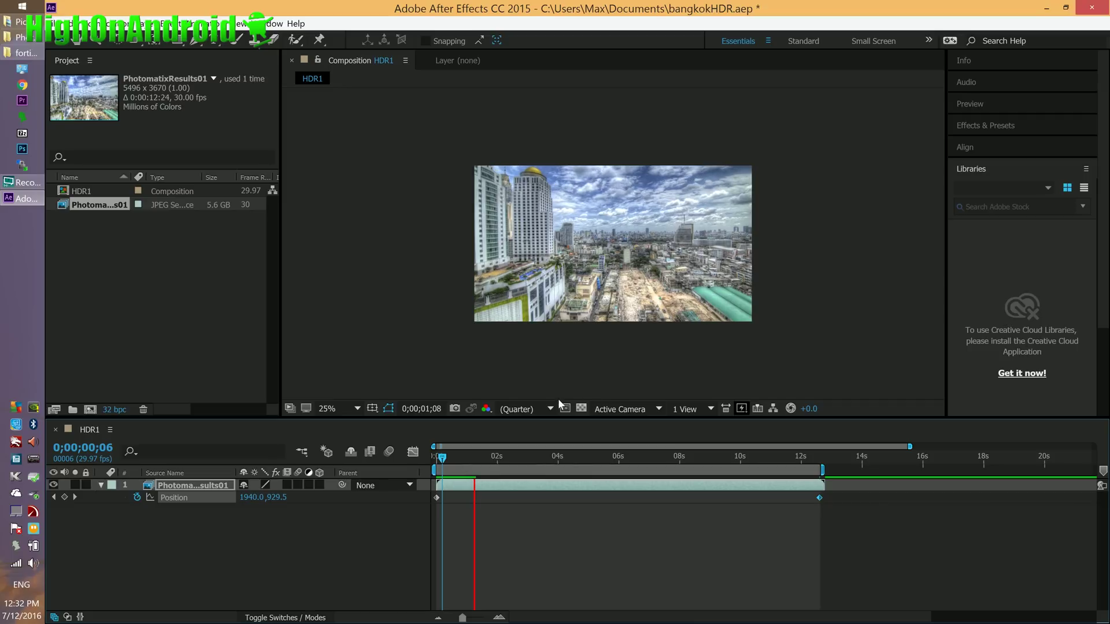
key("space")
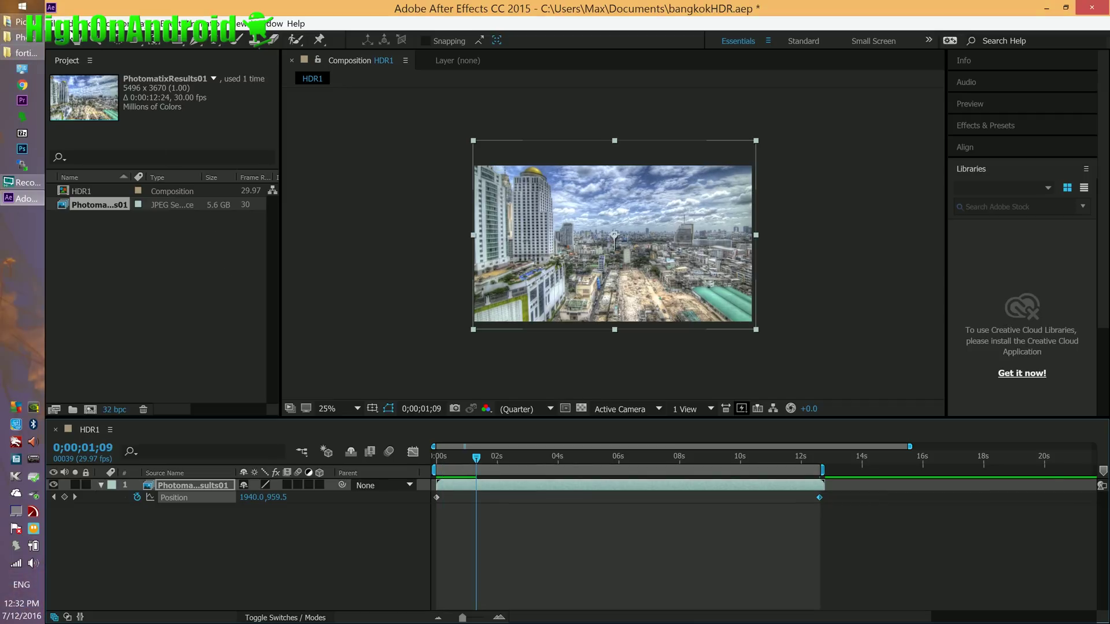
key("ctrl+s")
Add the HDR1 composition to the Adobe Media Encoder queue
key("alt+f")
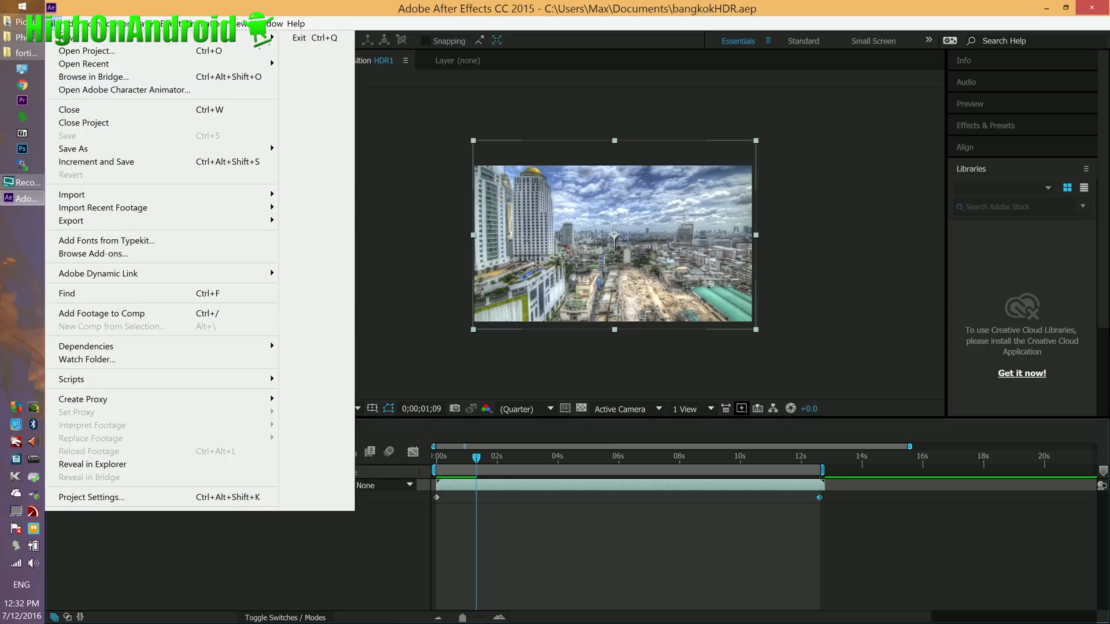
mouse_move(215, 224)
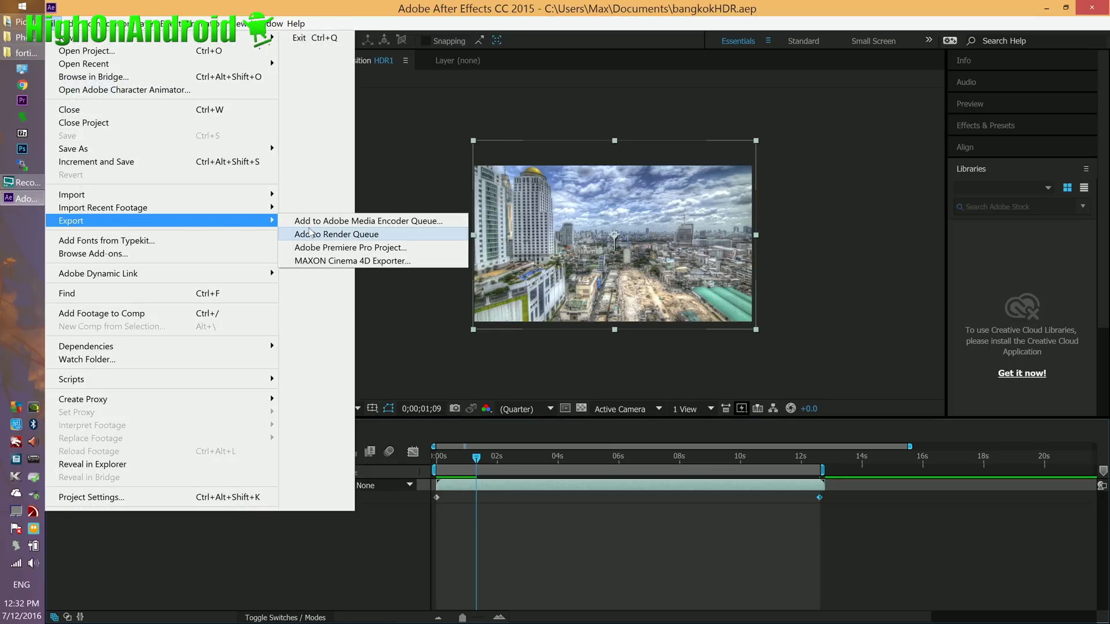
left_click(309, 228)
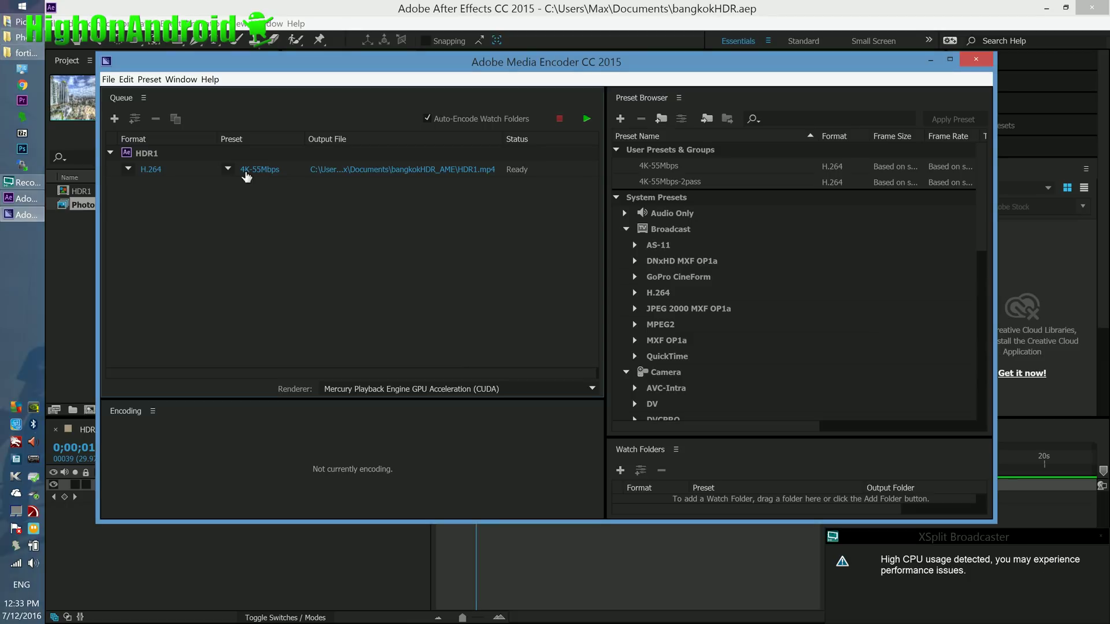
Try the Match Source - High bitrate preset with 50 Mbps target and 55 Mbps maximum bitrate
left_click(254, 172)
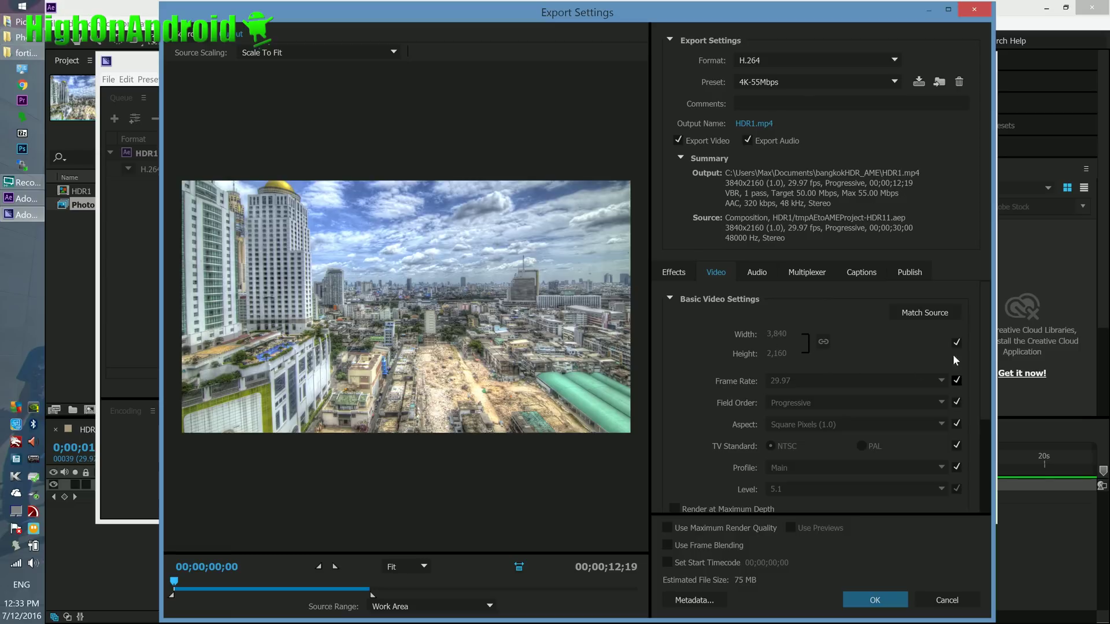
left_click(796, 79)
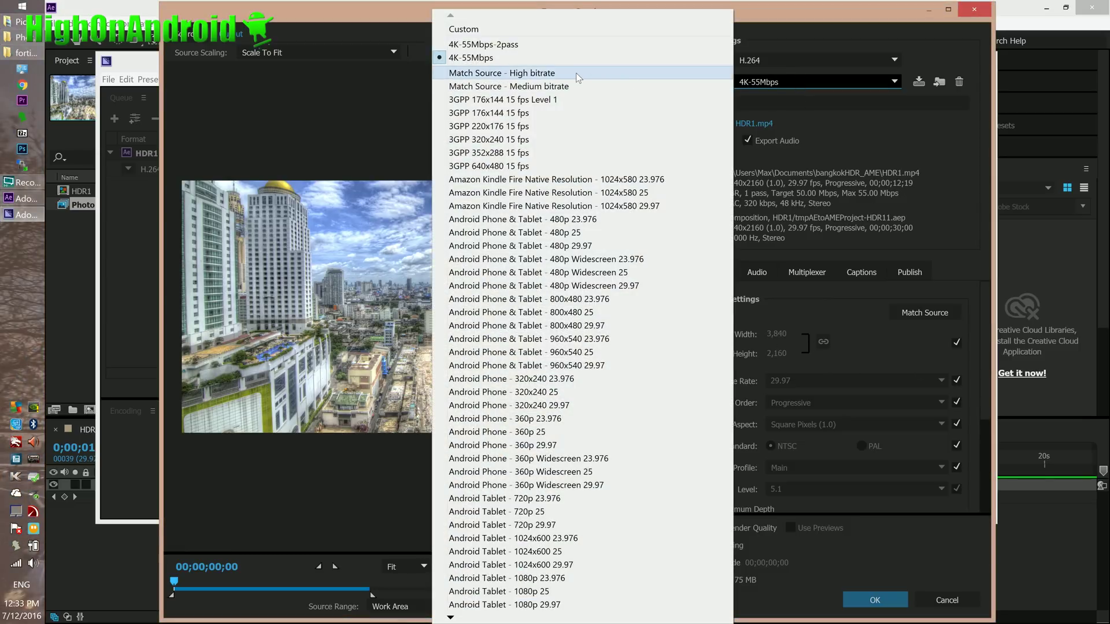
left_click(575, 73)
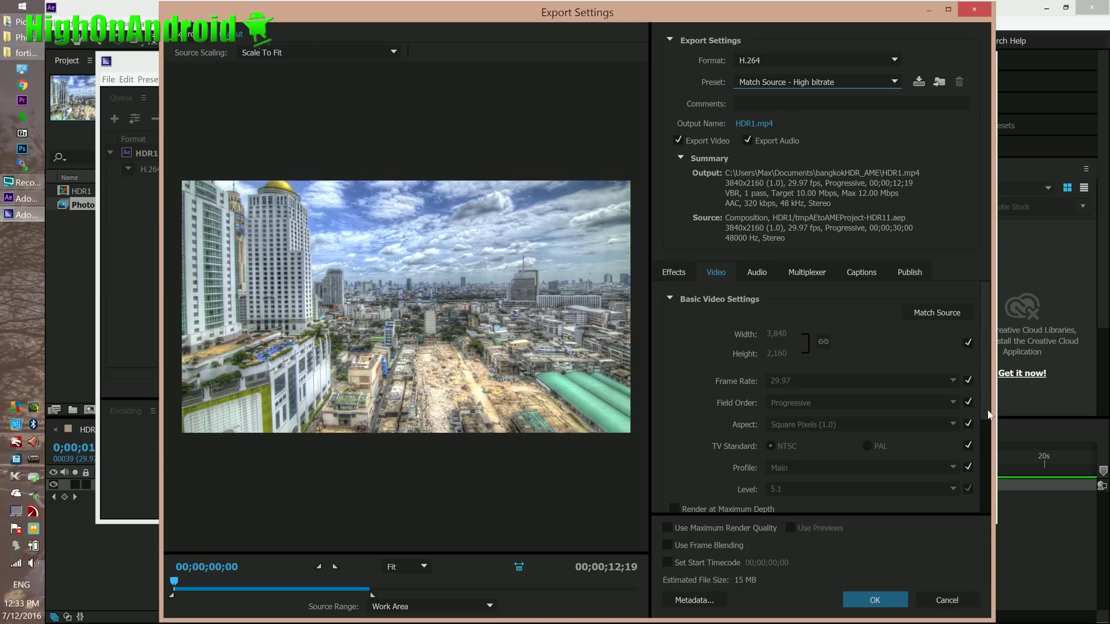
scroll(987, 465, "down", 3)
scroll(986, 465, "down", 3)
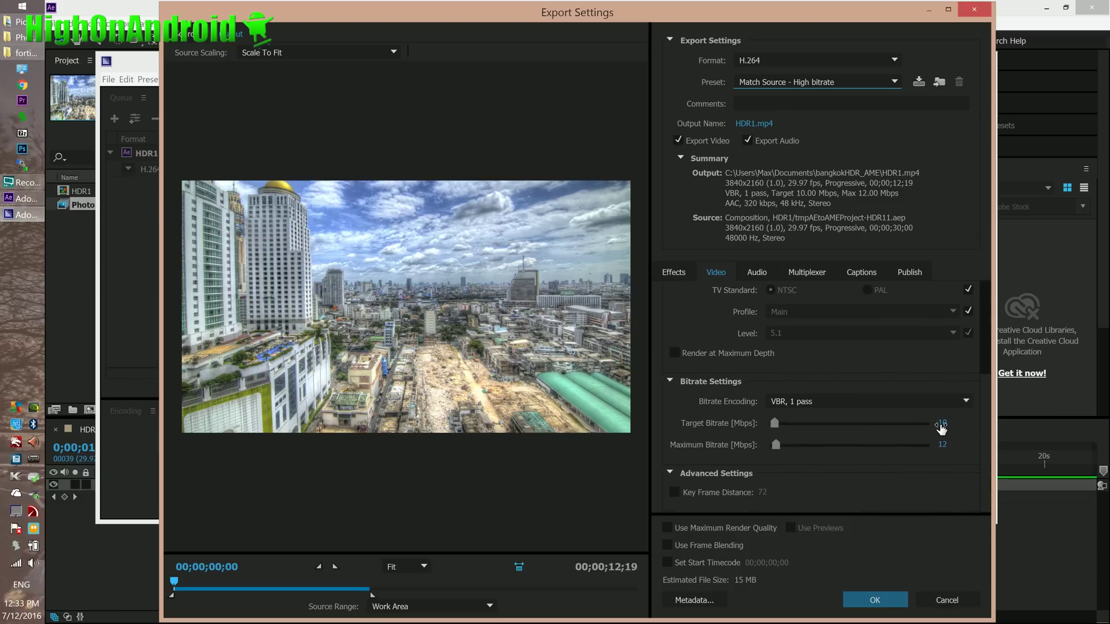
left_click(942, 425)
type("50")
key("Tab")
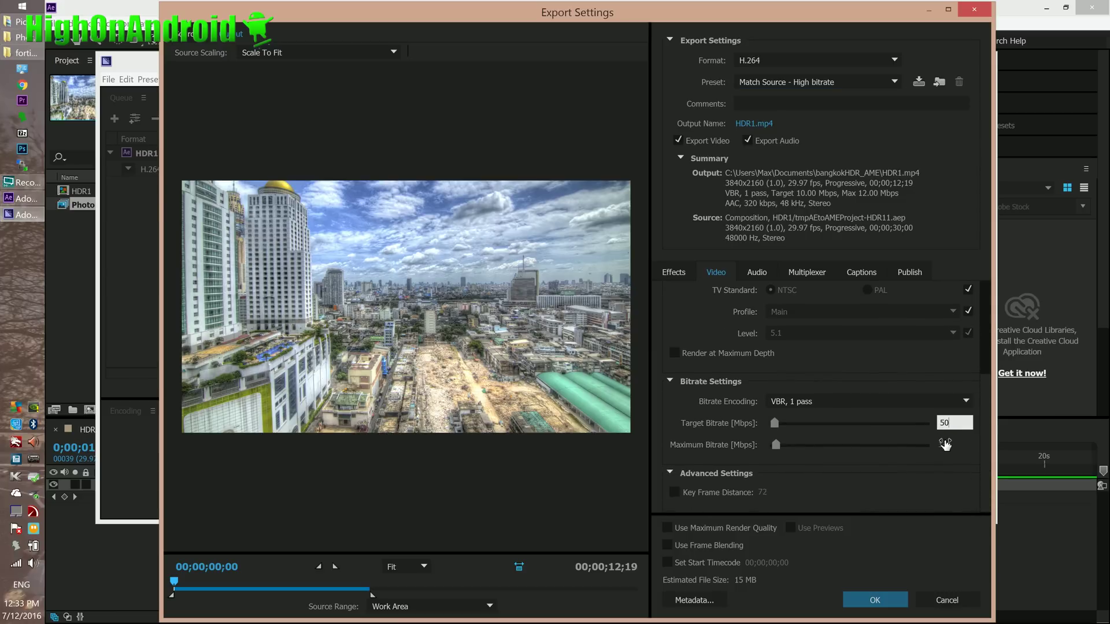
type("55")
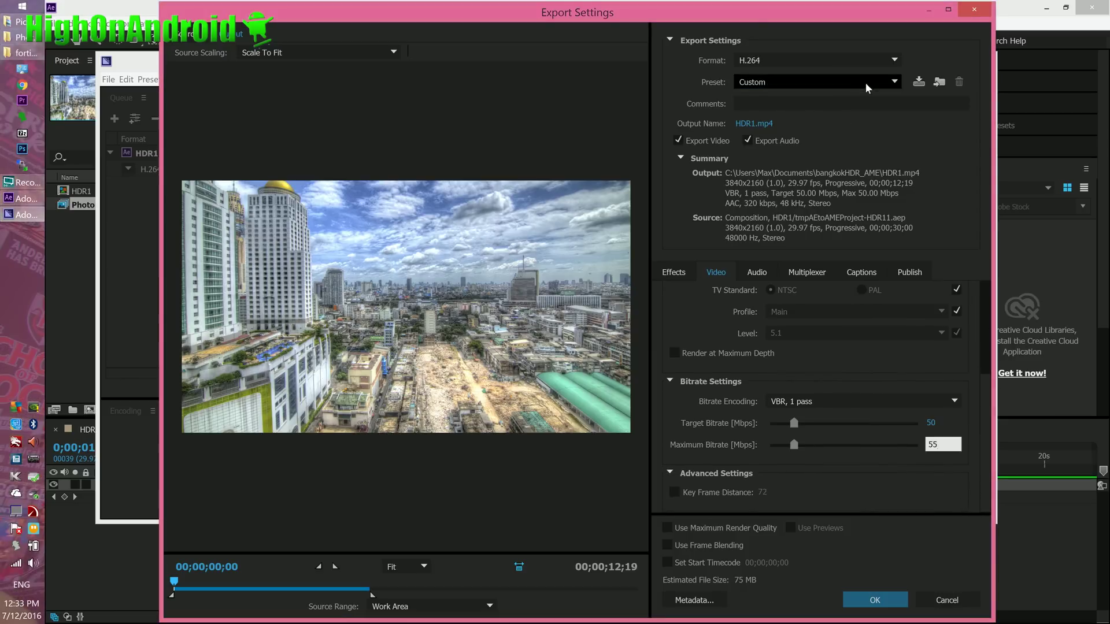
Switch the preset back to 4K-55Mbps and choose the output file location
left_click(897, 82)
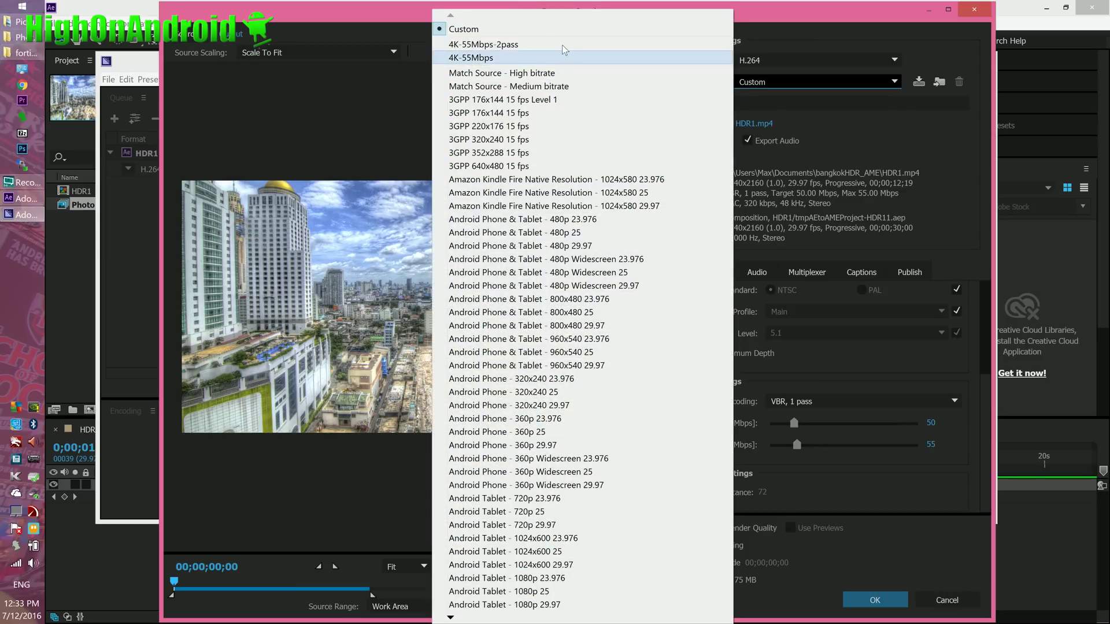
left_click(558, 59)
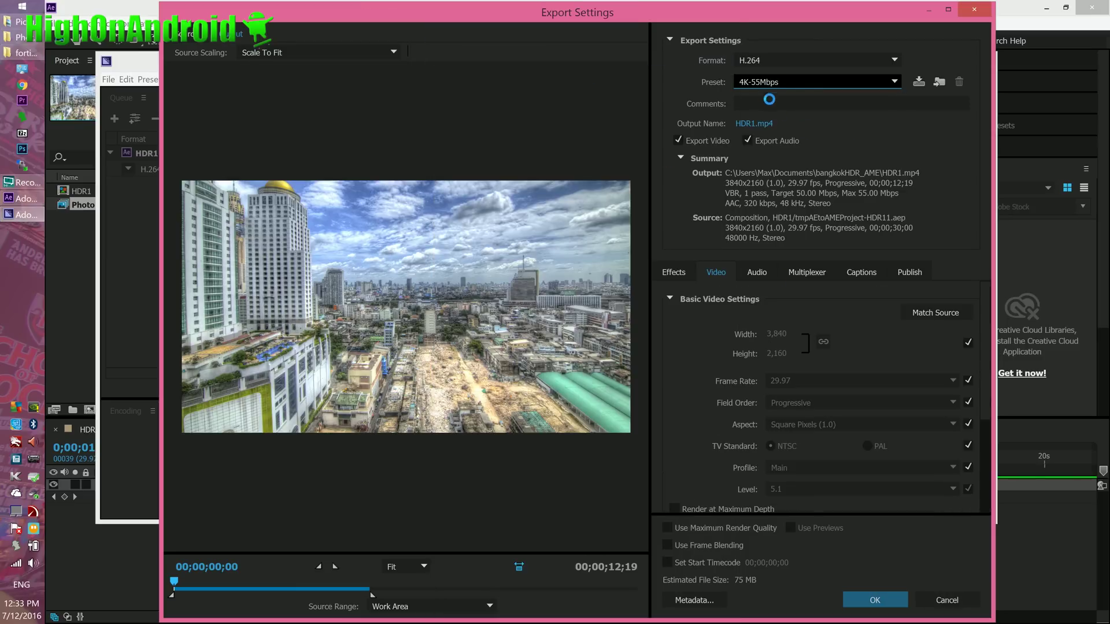
scroll(989, 458, "down", 5)
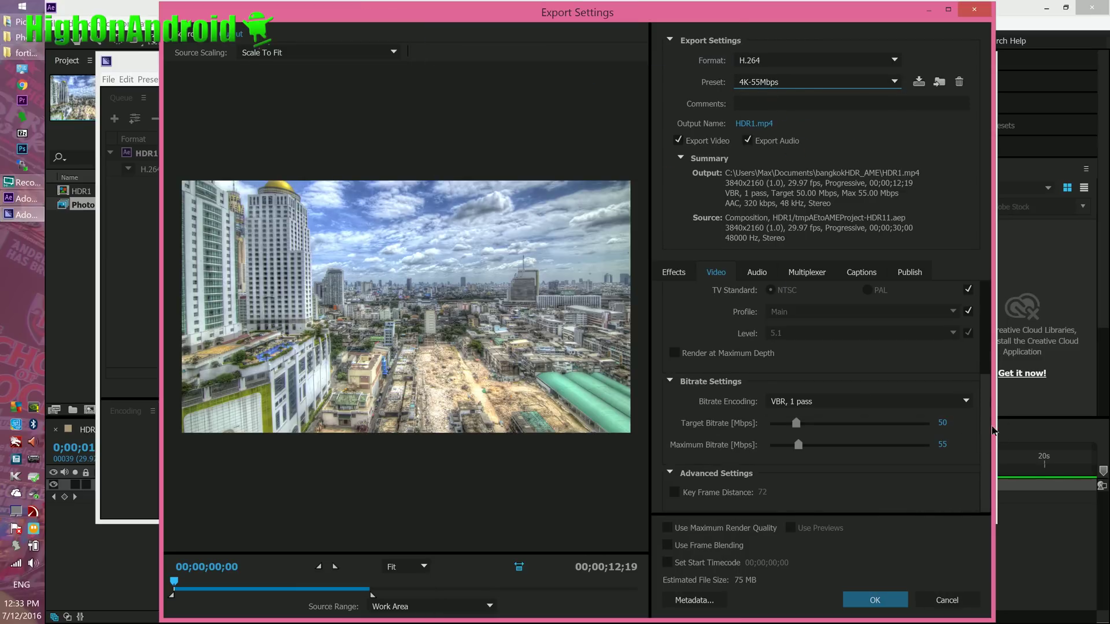
scroll(992, 430, "up", 5)
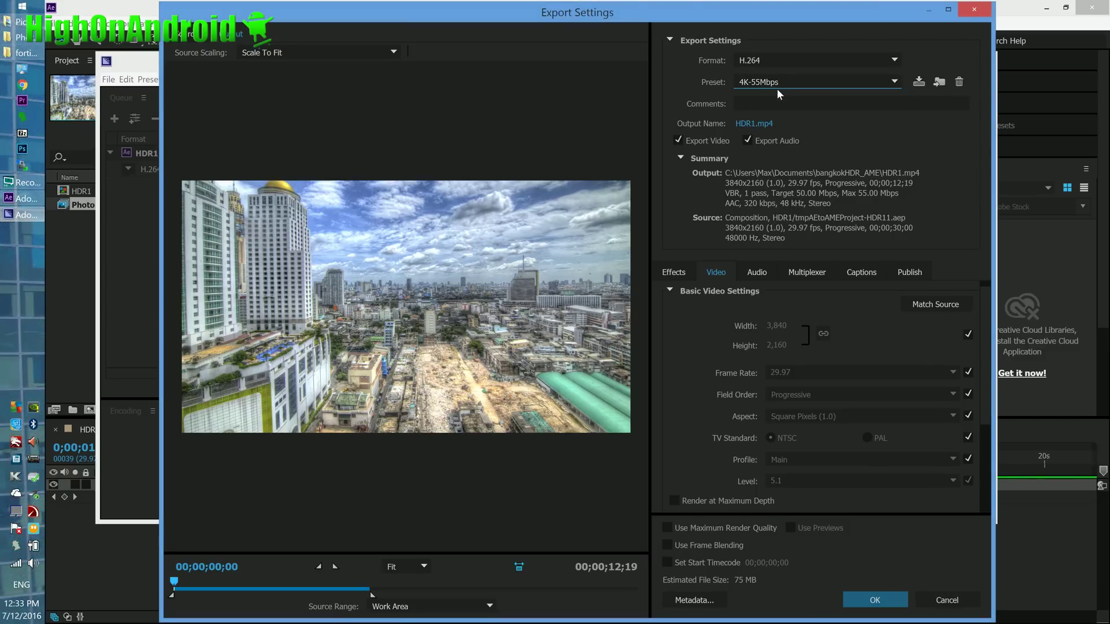
left_click(757, 126)
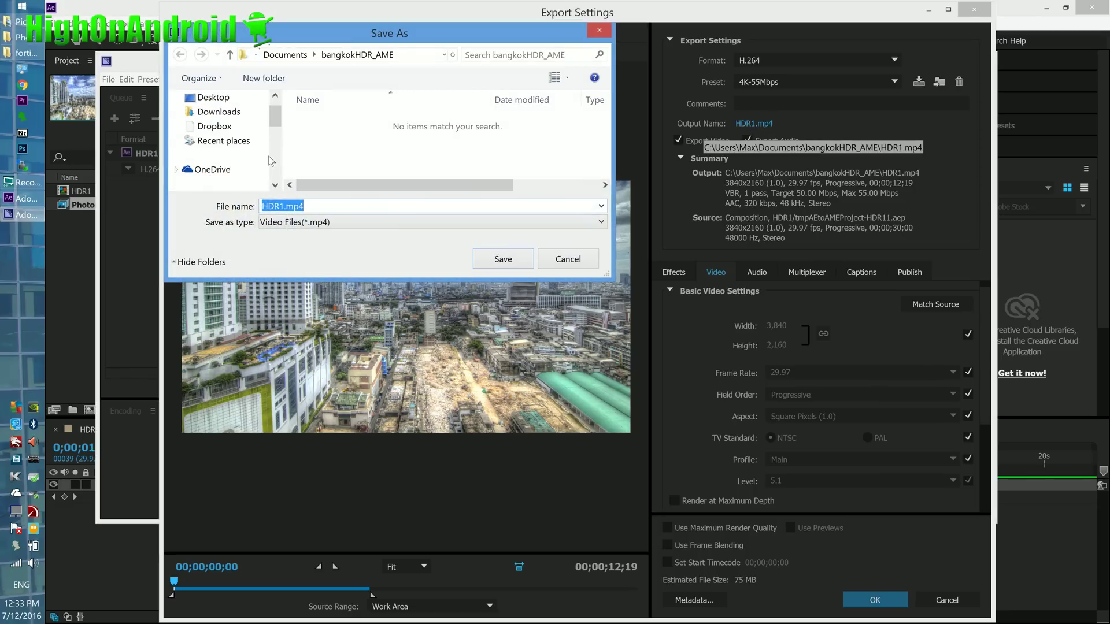
Save HDR1.mp4 into the C:\highonandroid\Out folder
scroll(274, 165, "down", 4)
scroll(278, 168, "down", 2)
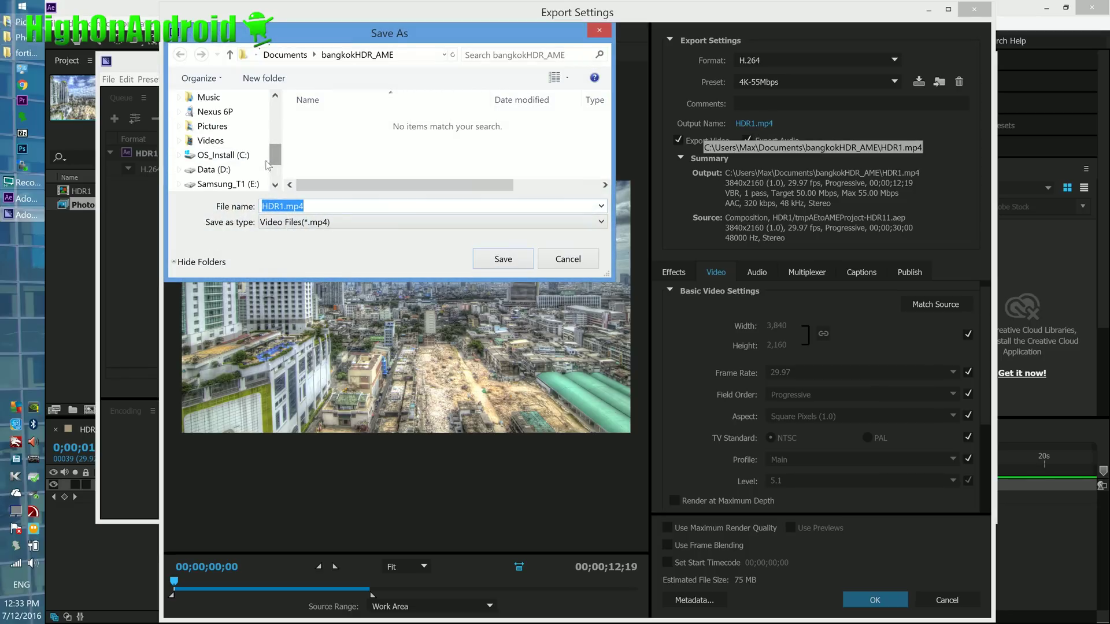
left_click(223, 155)
left_click(357, 155)
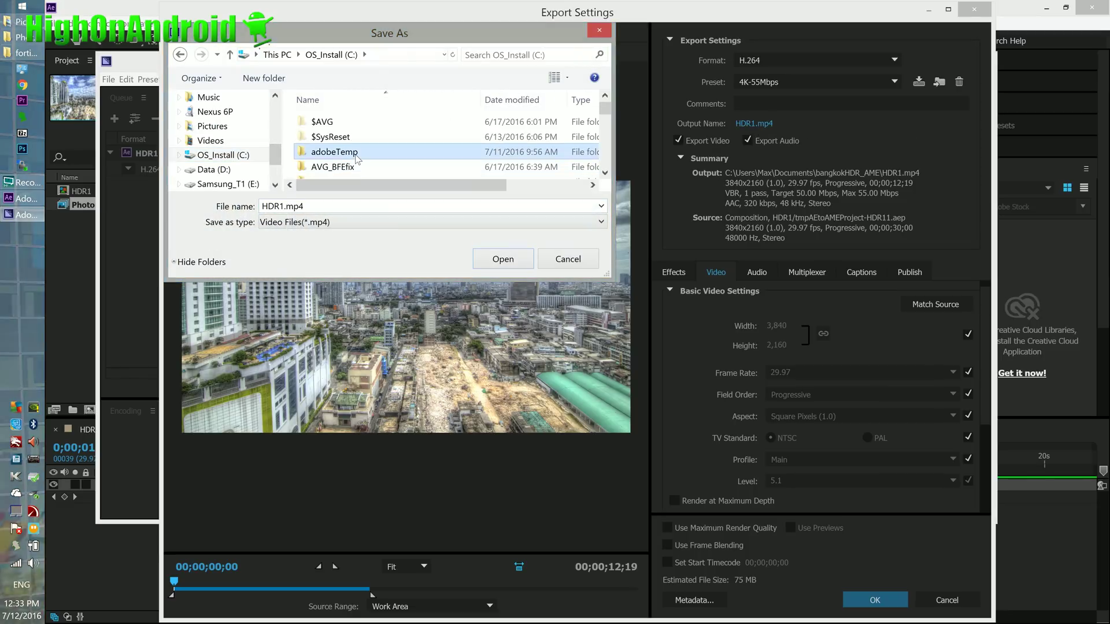
scroll(350, 139, "down", 3)
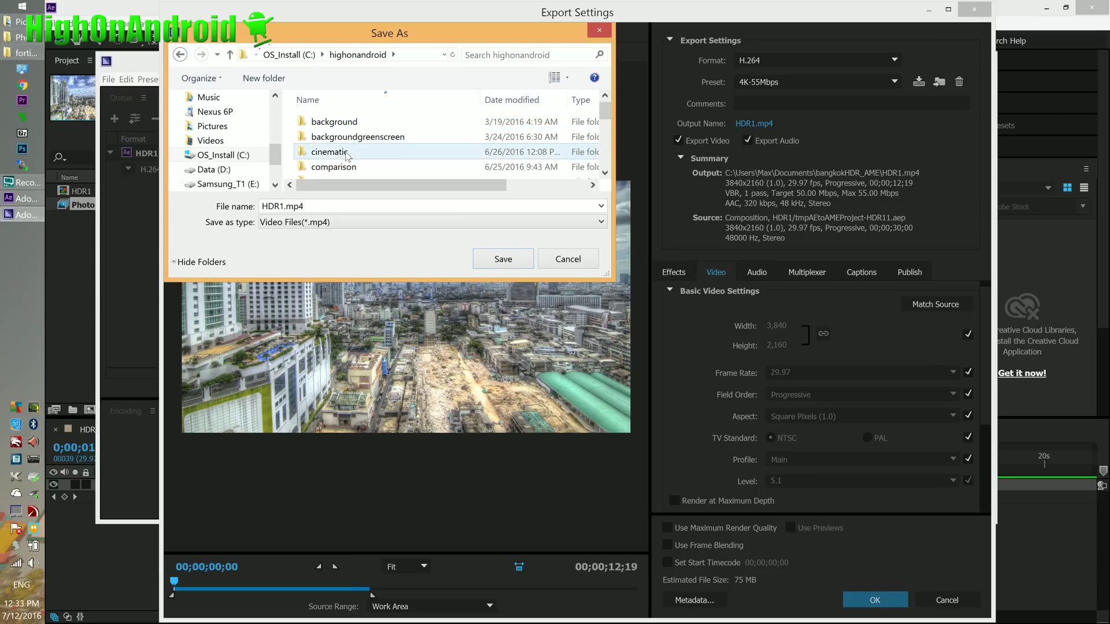
left_click(347, 153)
scroll(347, 153, "down", 3)
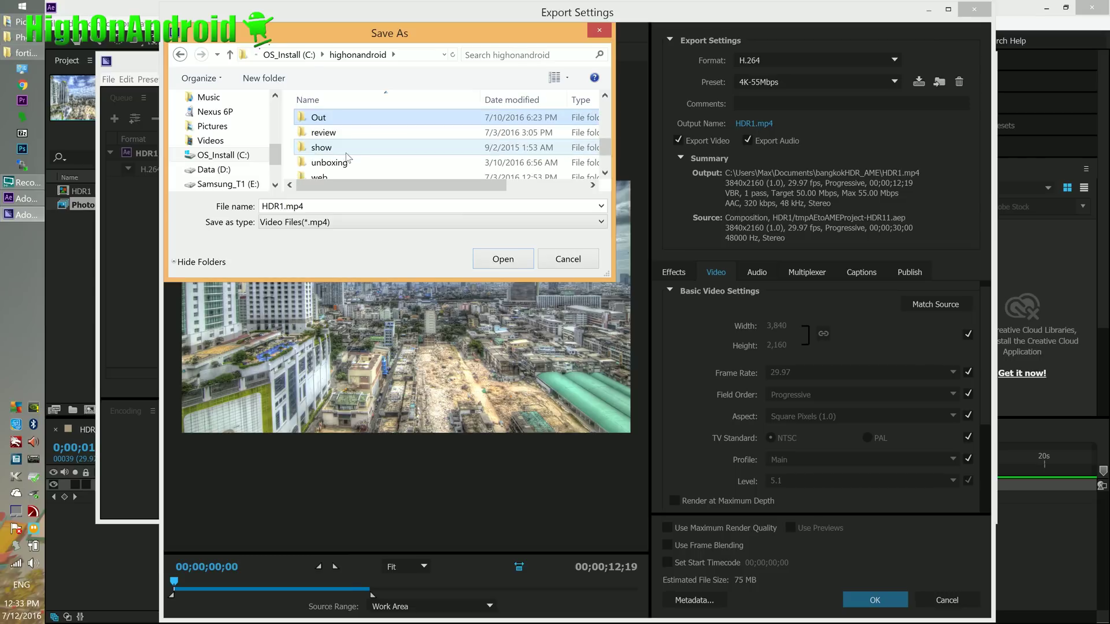
double_click(337, 122)
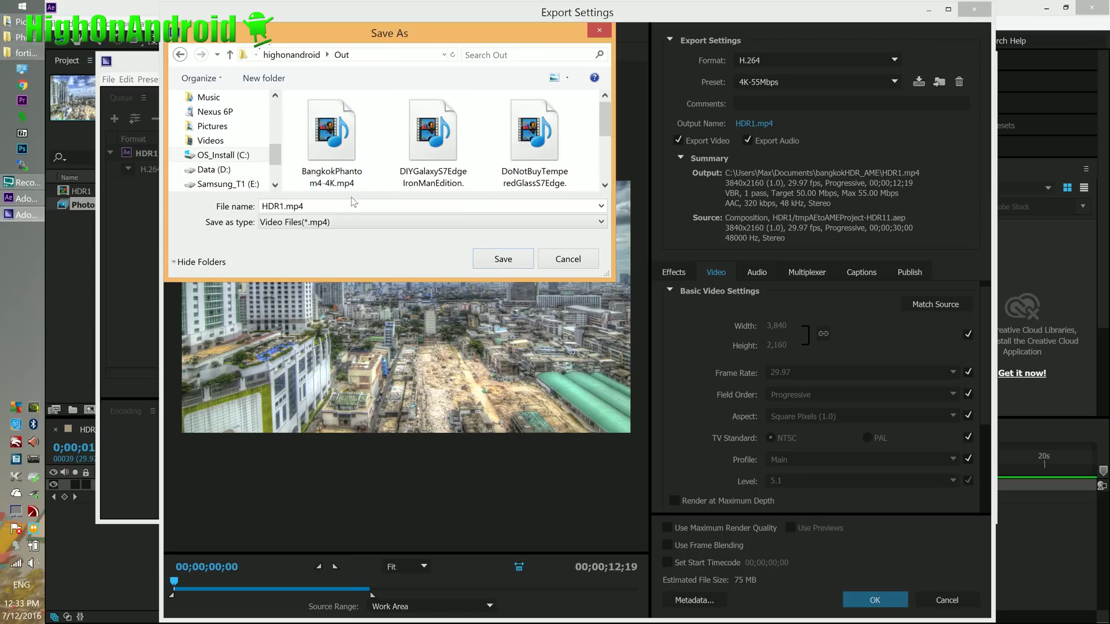
left_click(504, 260)
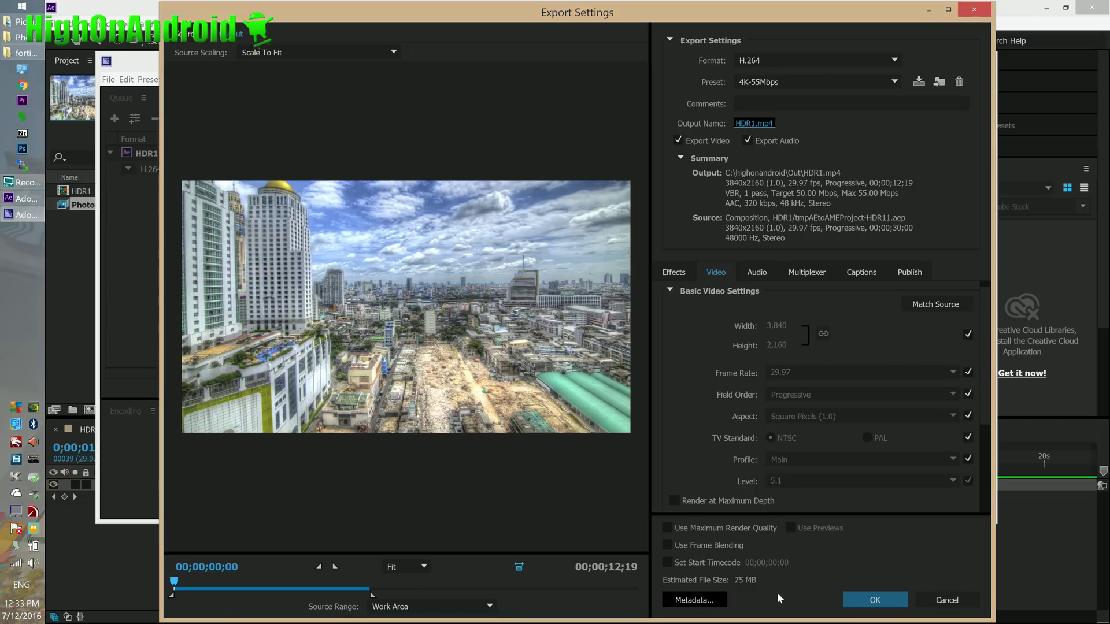
Accept the export settings, start encoding HDR1, close After Effects and bring the recorder forward
left_click(865, 599)
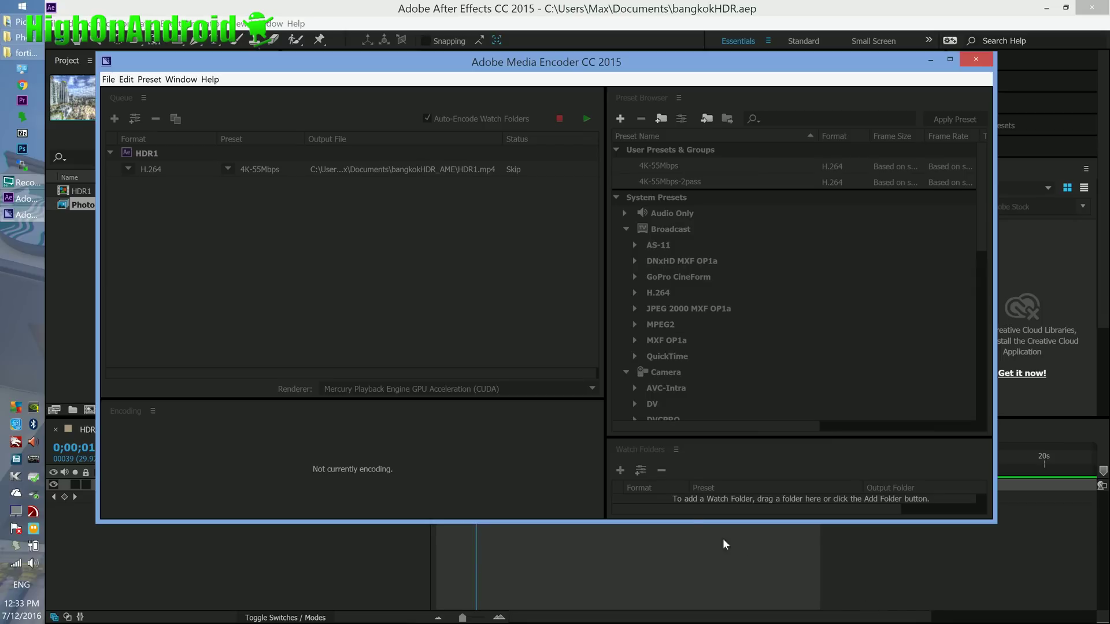
left_click(585, 120)
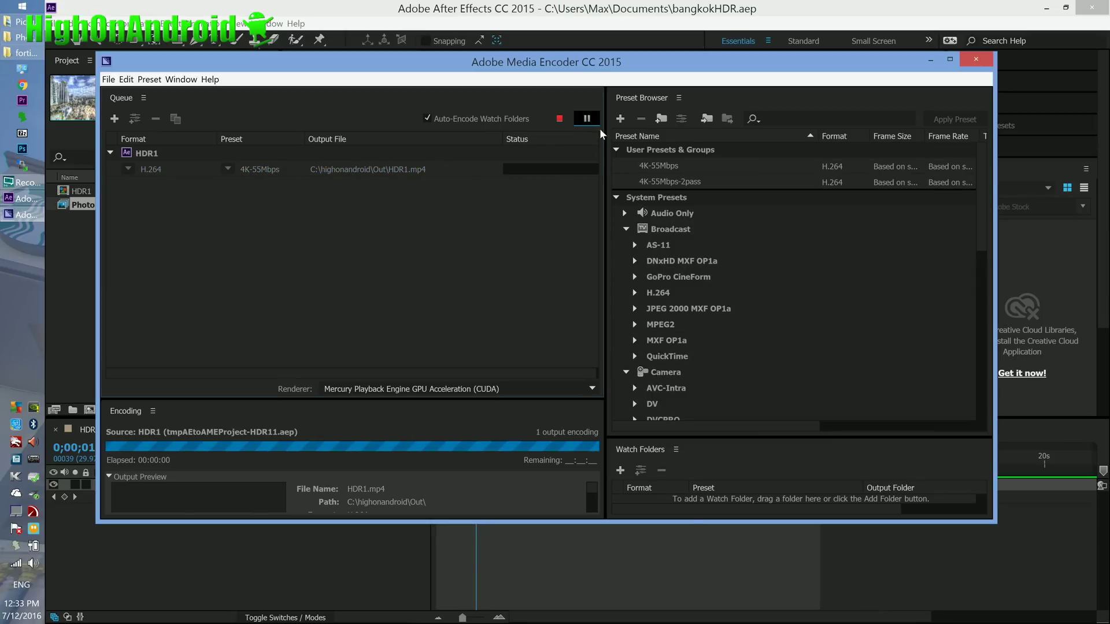
left_click(1100, 8)
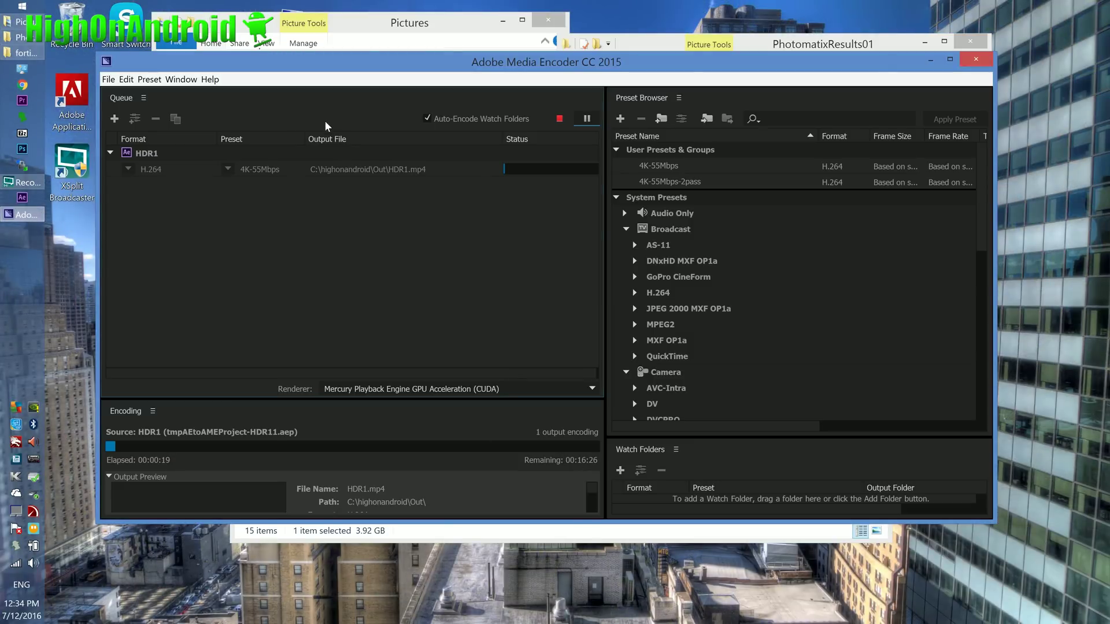
left_click_drag(420, 68, 401, 104)
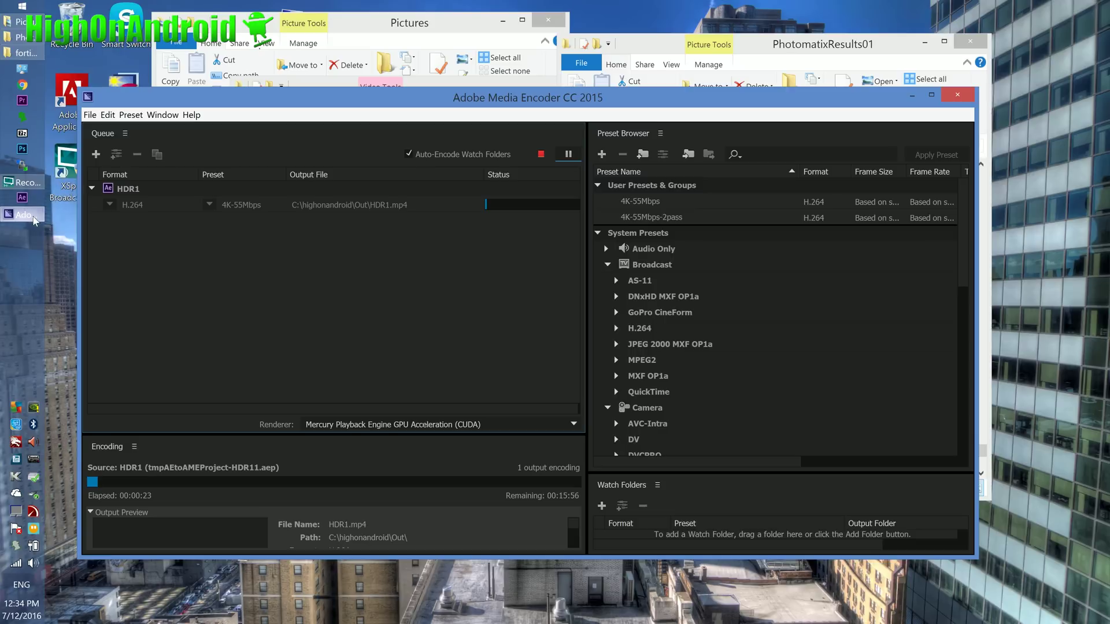
left_click(127, 205)
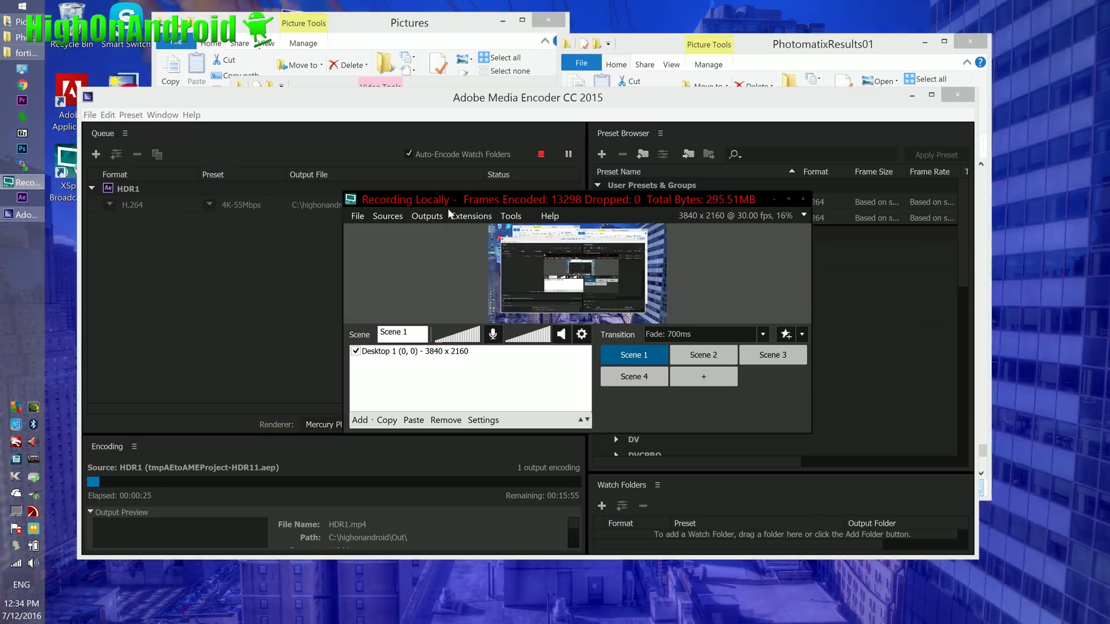
Open the screen recorder's options to stop recording
left_click(428, 217)
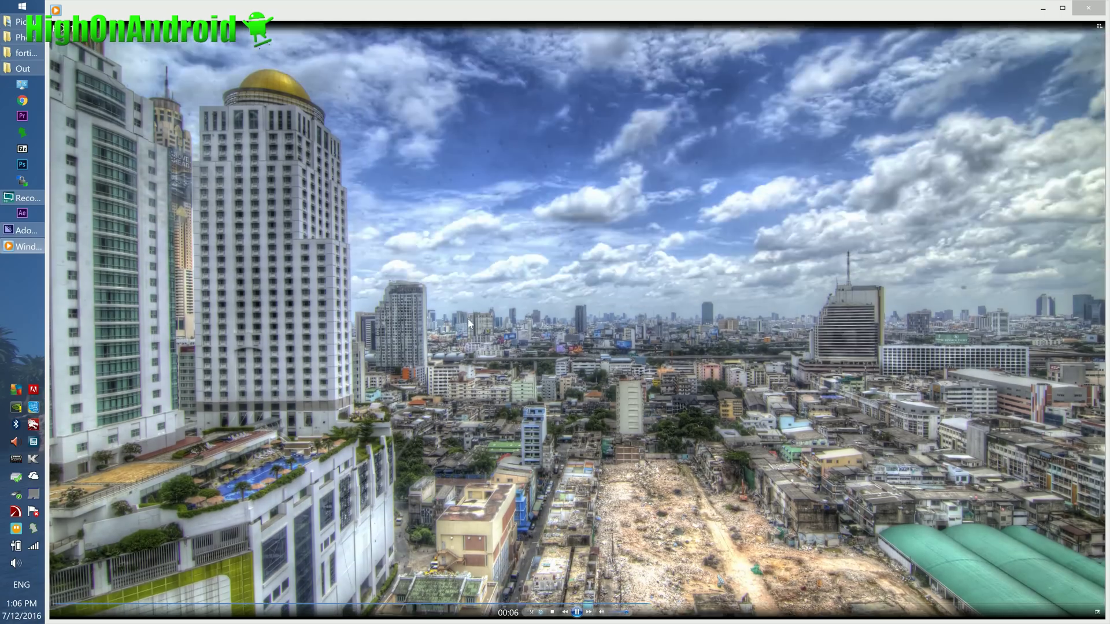